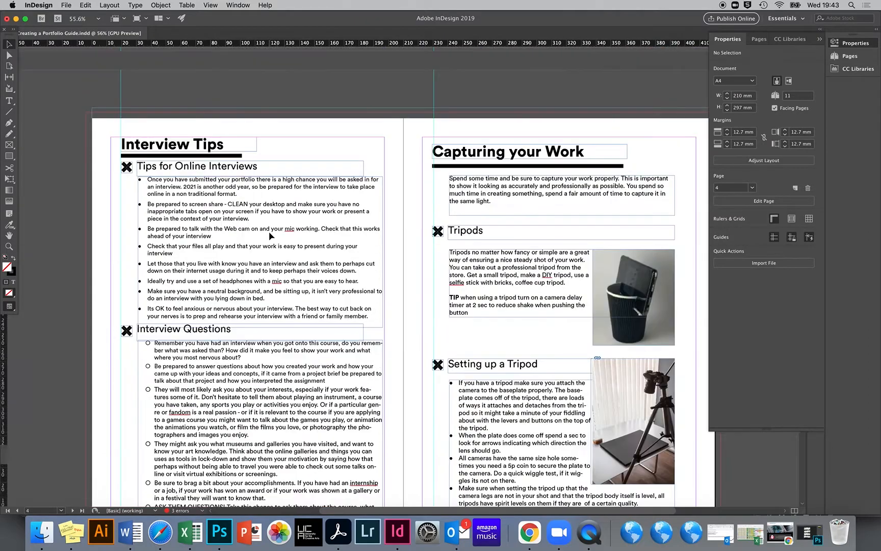
From the Creating a Portfolio Guide document, open the File > New menu.
scroll(271, 236, "down", 11)
scroll(271, 236, "down", 3)
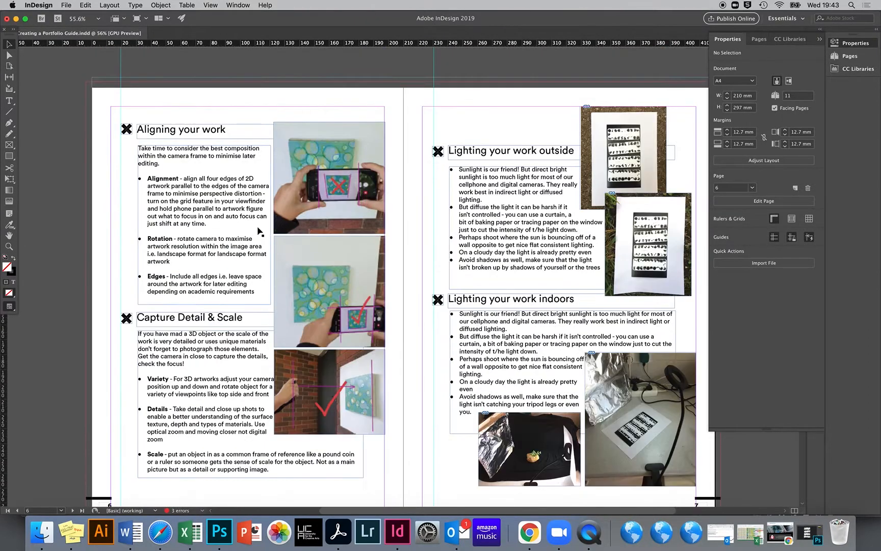
left_click(68, 5)
Start a new document with the Print A4 preset and set the page count to 10.
mouse_move(70, 17)
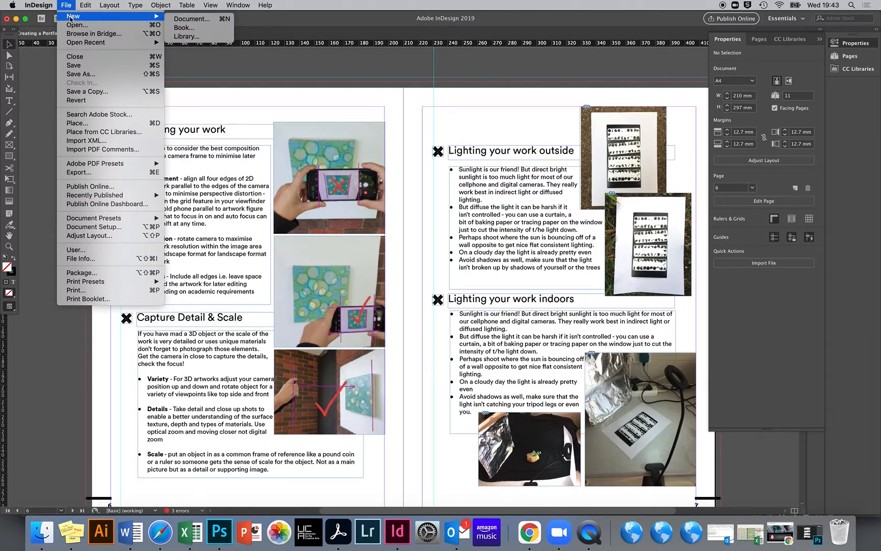
left_click(194, 19)
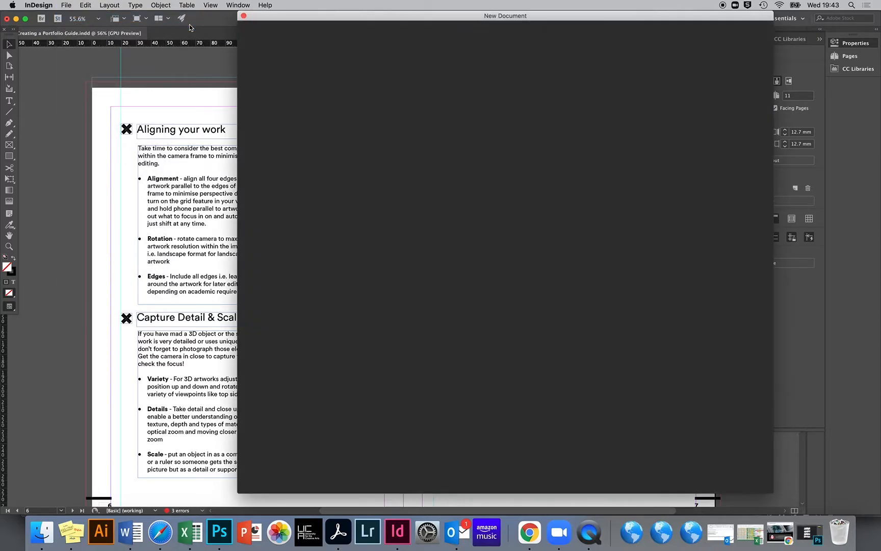
left_click_drag(400, 14, 297, 27)
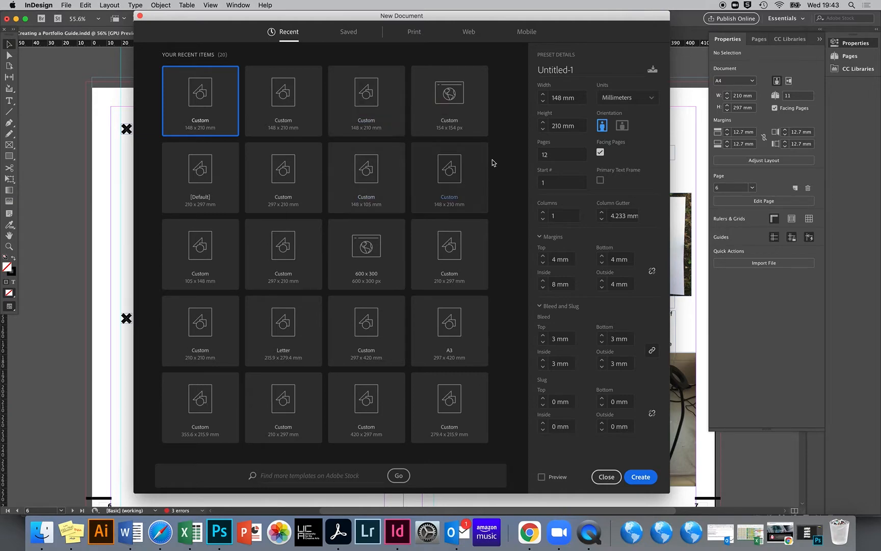
left_click(421, 36)
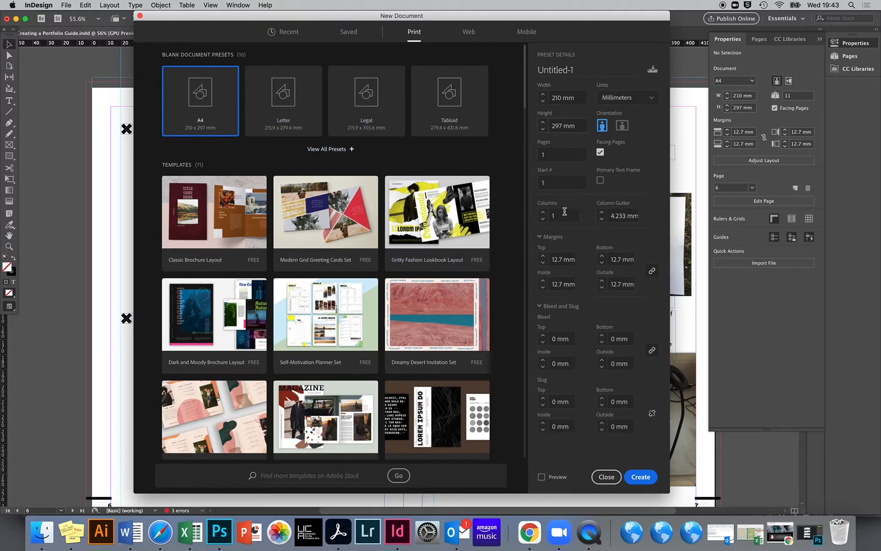
double_click(547, 152)
With preview on, reduce the linked margins to 7 mm and create the document.
left_click(541, 477)
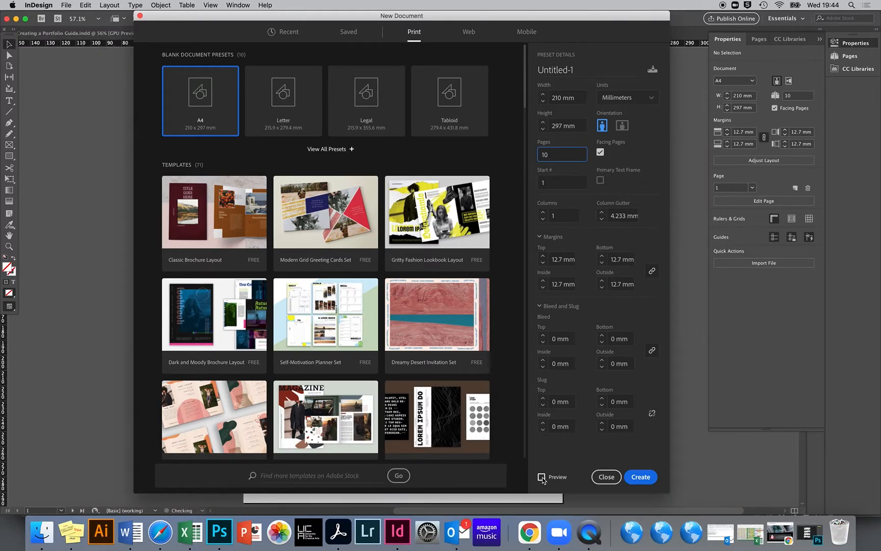
left_click_drag(444, 15, 706, 15)
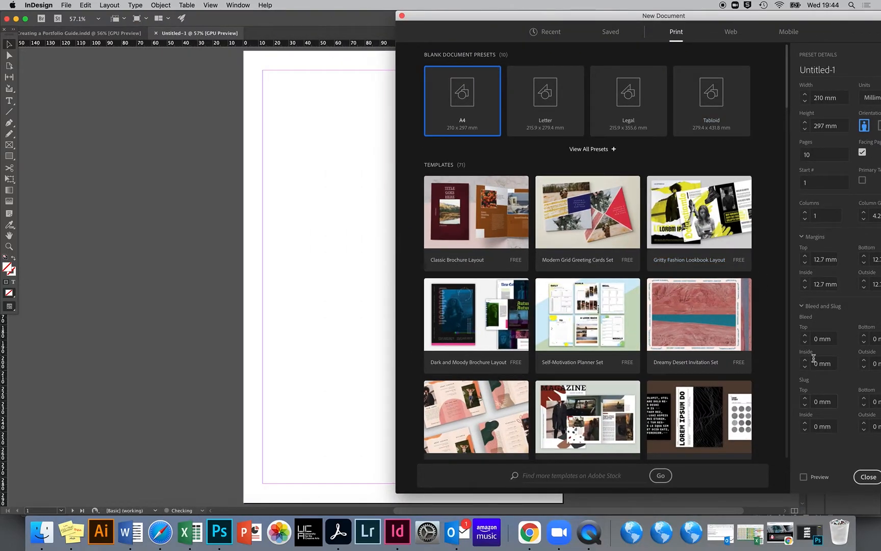
left_click(805, 291)
left_click(806, 290)
left_click(805, 291)
left_click(805, 290)
left_click(805, 290)
left_click(805, 290)
left_click_drag(765, 16, 593, 13)
left_click(731, 478)
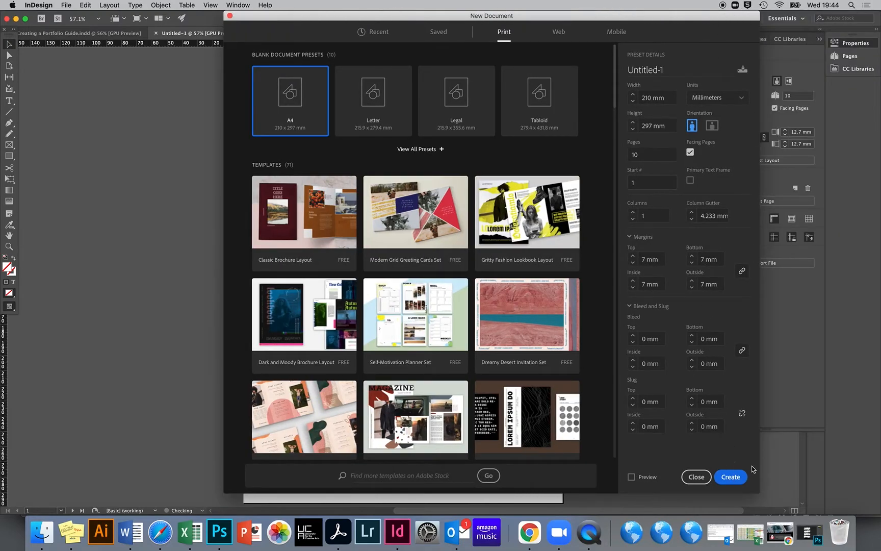
scroll(593, 403, "down", 15)
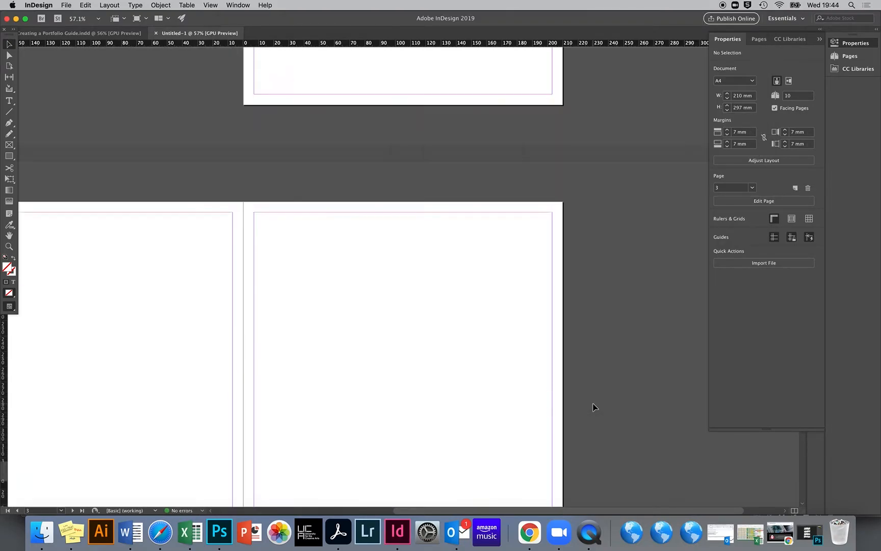
Collapse the Properties panel and show the Pages panel with all ten page thumbnails.
scroll(593, 404, "up", 15)
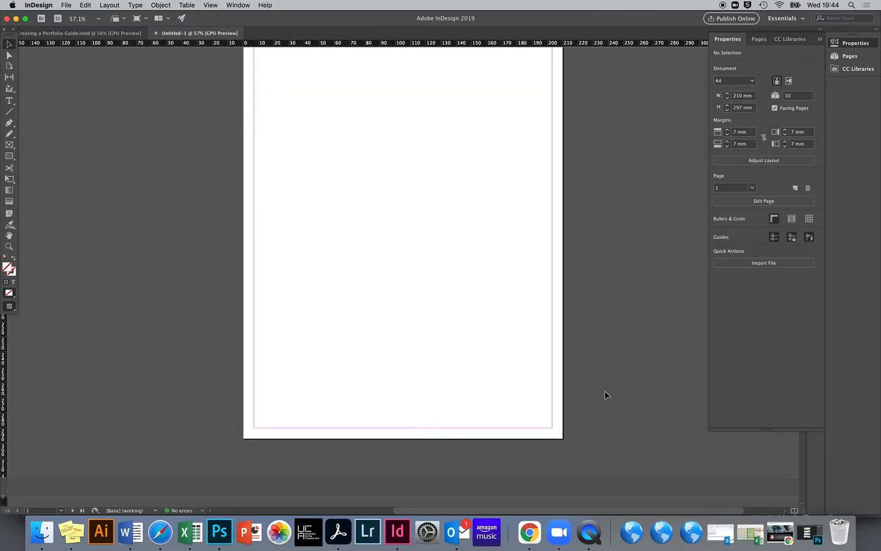
left_click(813, 31)
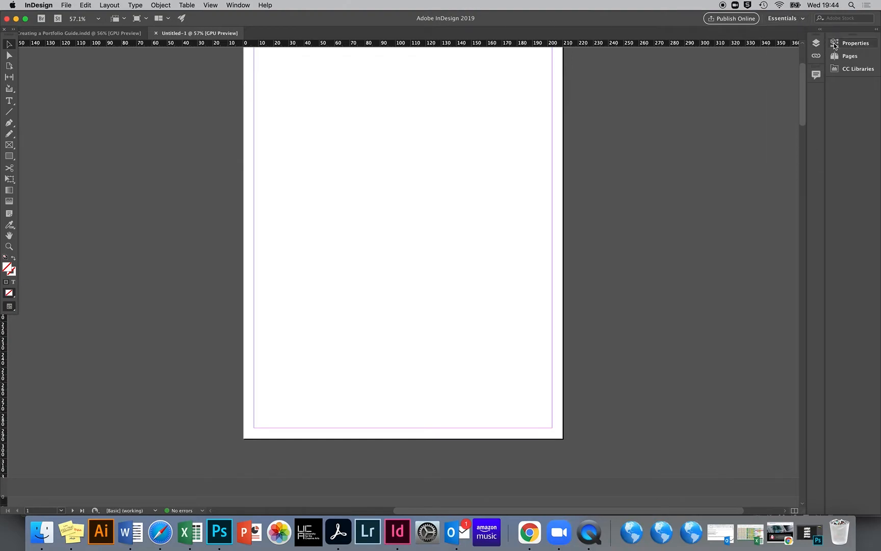
left_click(850, 56)
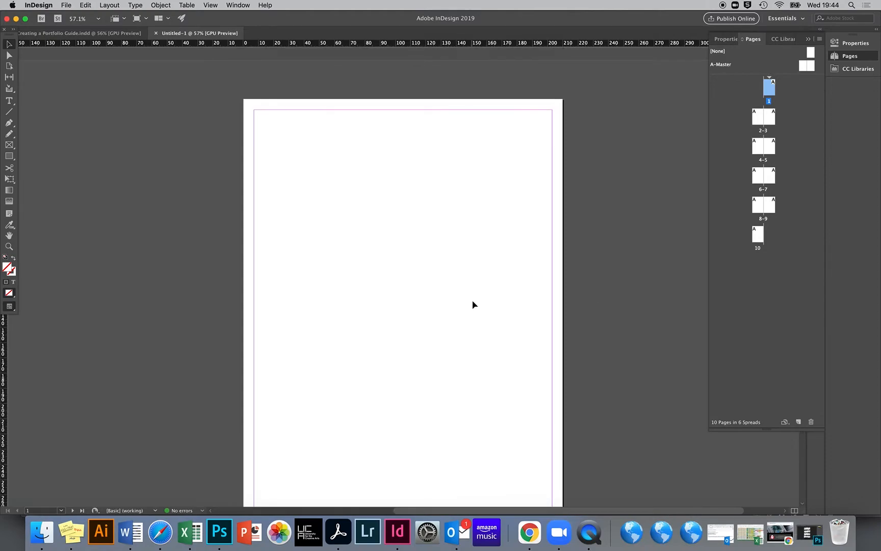
scroll(473, 305, "down", 5)
scroll(472, 304, "up", 5)
scroll(472, 305, "up", 4)
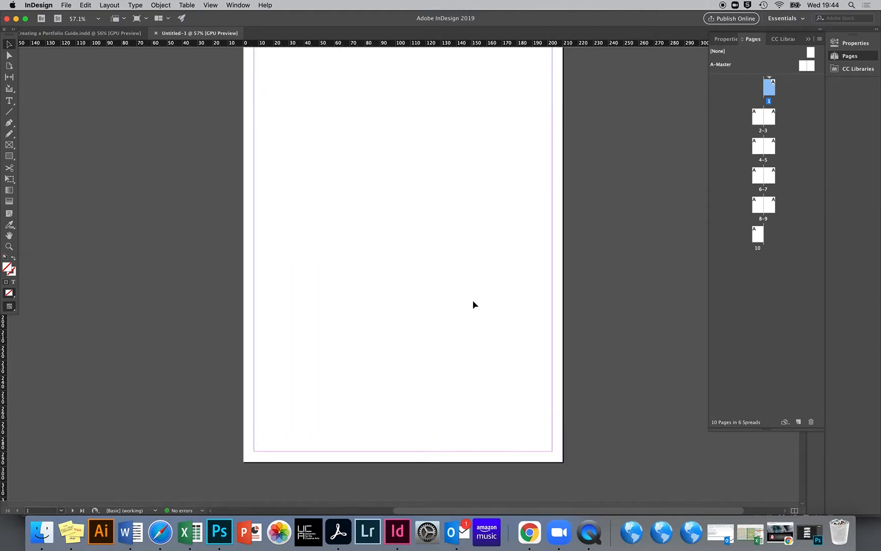
scroll(473, 304, "down", 2)
scroll(472, 305, "down", 4)
scroll(472, 304, "up", 6)
scroll(473, 305, "down", 1)
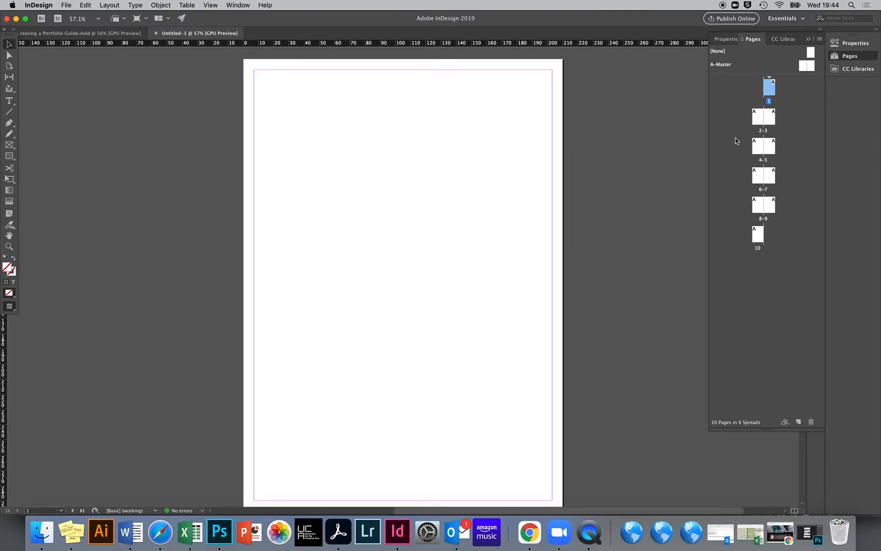
Go to page 2 and bring the blank 2–3 spread into view.
left_click(754, 118)
scroll(604, 169, "up", 2)
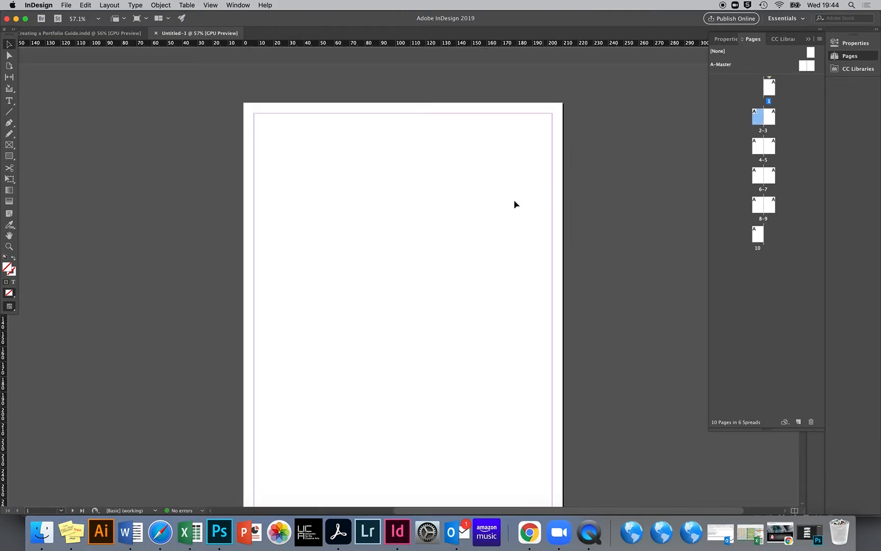
scroll(514, 204, "down", 20)
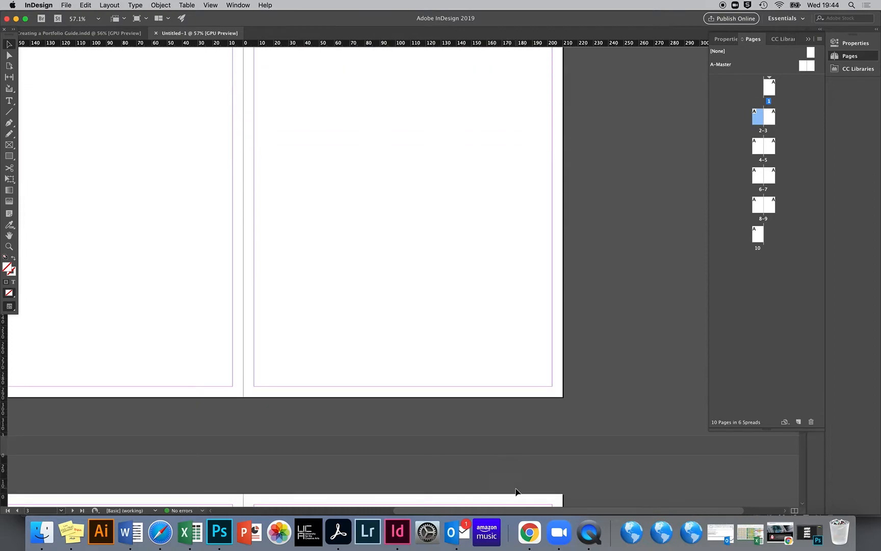
left_click_drag(525, 510, 444, 472)
scroll(386, 402, "up", 10)
scroll(386, 402, "down", 10)
scroll(386, 401, "down", 10)
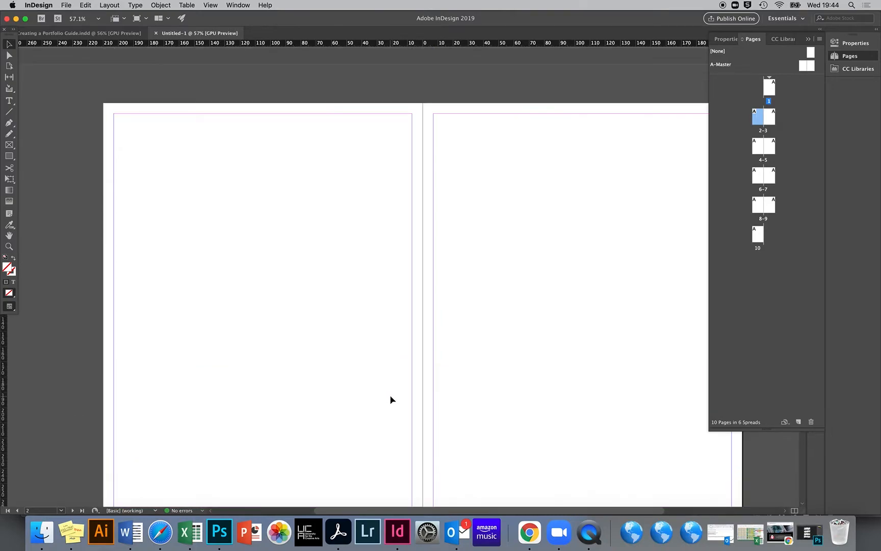
scroll(392, 400, "down", 5)
scroll(392, 399, "up", 6)
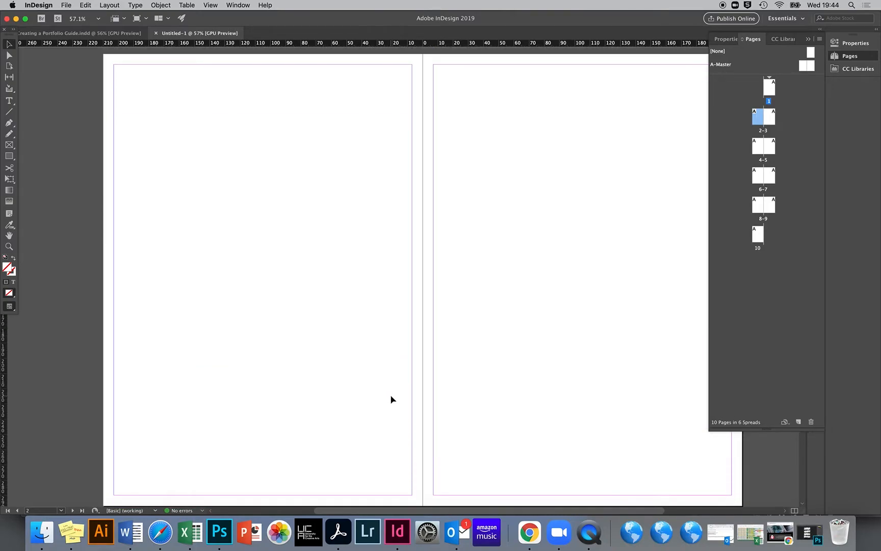
Select several Image from iOS pictures in Finder's photoshop workshop folder and drag them into InDesign.
left_click(42, 531)
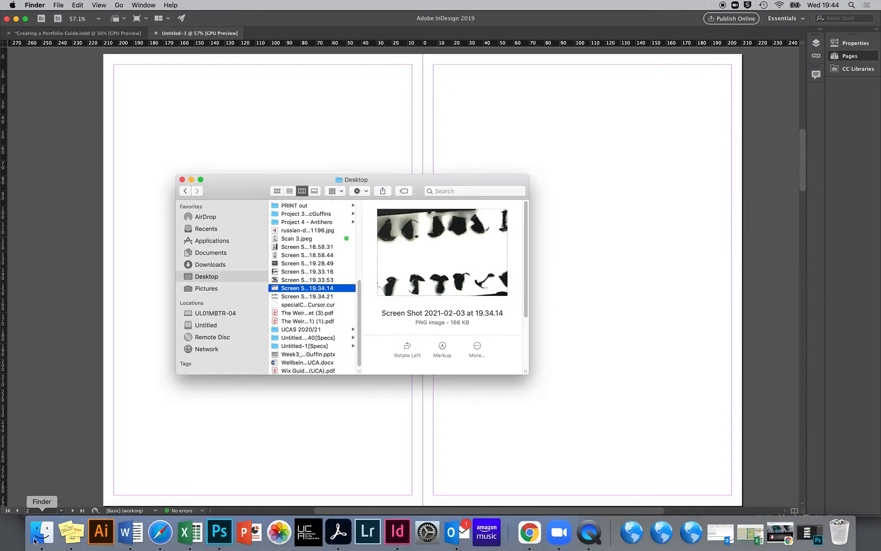
scroll(301, 319, "up", 5)
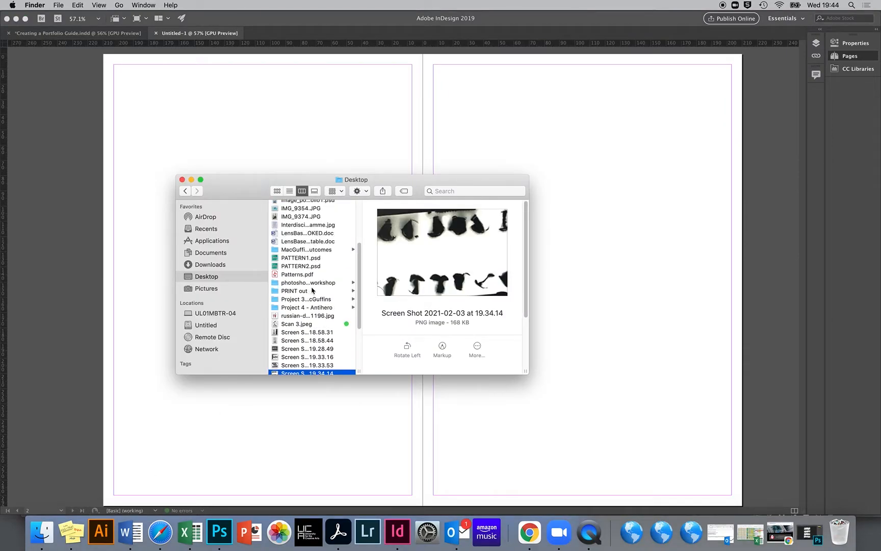
left_click(315, 283)
scroll(411, 283, "down", 5)
scroll(408, 283, "up", 5)
left_click(402, 288)
scroll(393, 311, "down", 5)
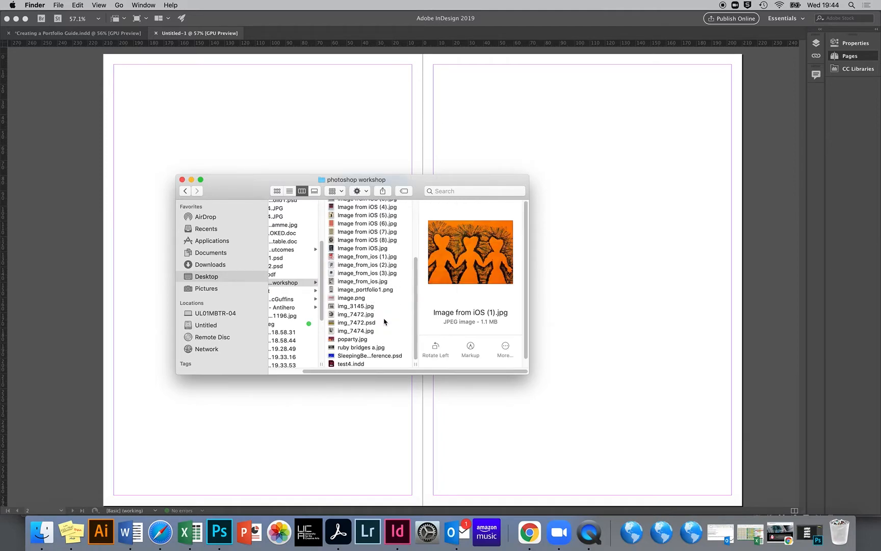
left_click(374, 276, "shift")
left_click_drag(374, 276, 576, 315)
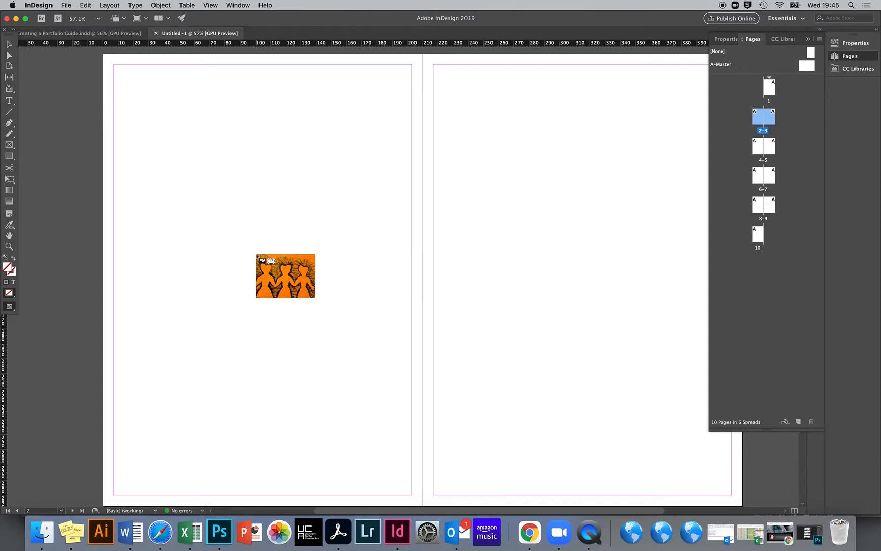
Drag a 3×3 frame grid across page 2's margins to place nine artwork images.
left_click_drag(115, 77, 177, 180)
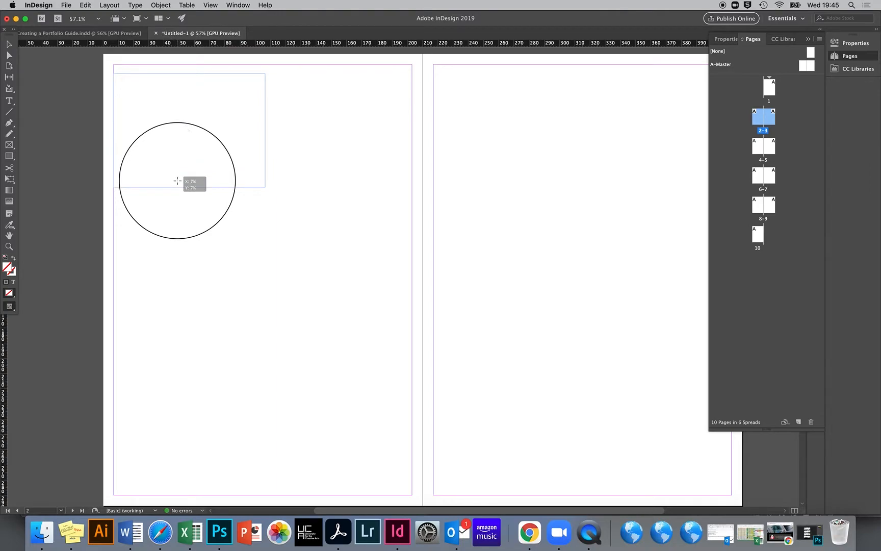
left_click_drag(177, 180, 401, 471)
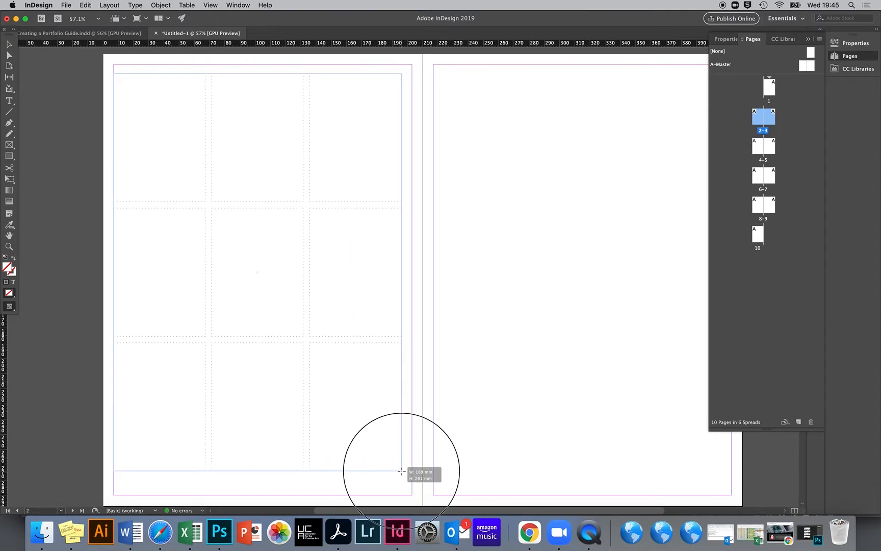
mouse_move(401, 471)
left_mouse_down()
mouse_move(293, 366)
mouse_move(287, 348)
mouse_move(348, 436)
mouse_move(390, 455)
mouse_move(413, 478)
left_mouse_up()
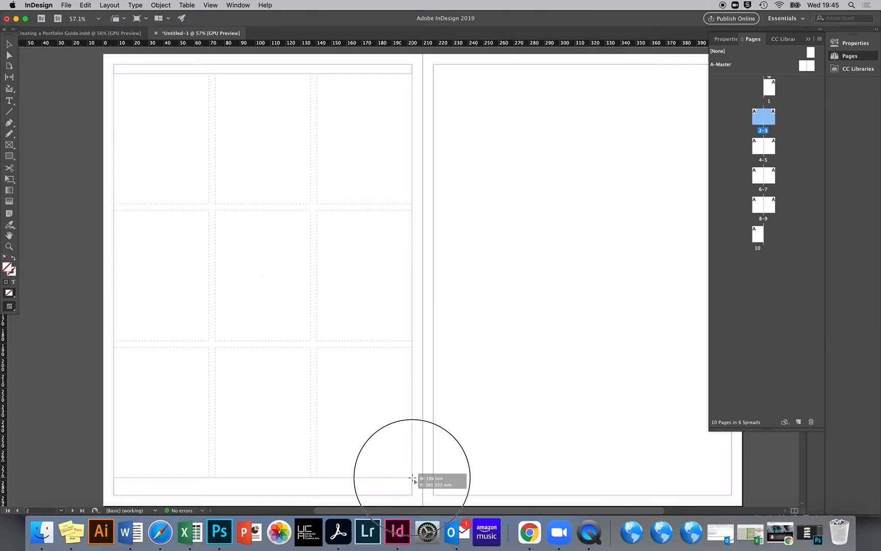
left_click_drag(413, 478, 413, 478)
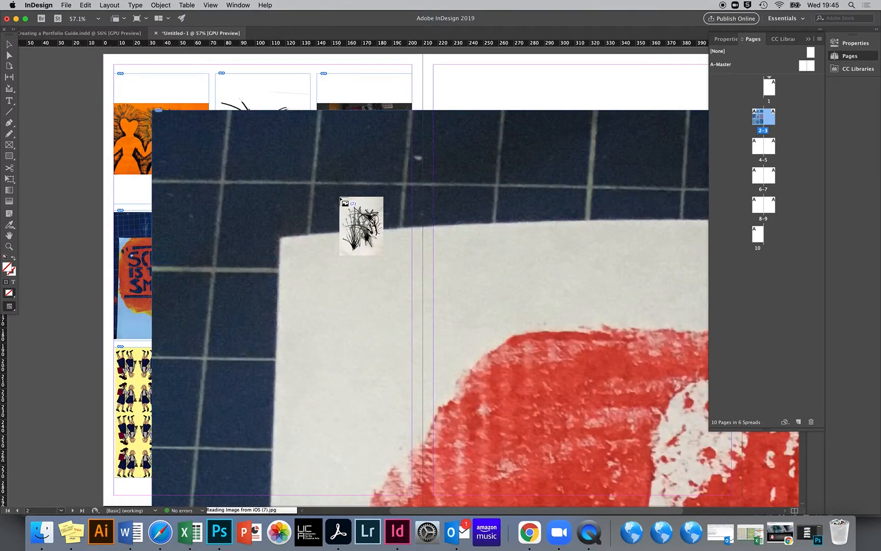
Undo an oversized red placement, then place three images in stacked full-width frames on page 3.
left_click(340, 198)
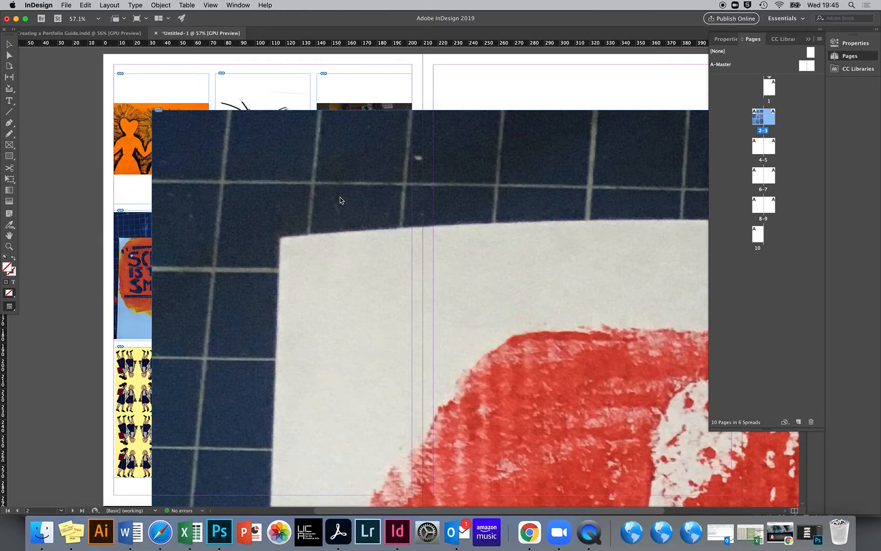
key("super+z")
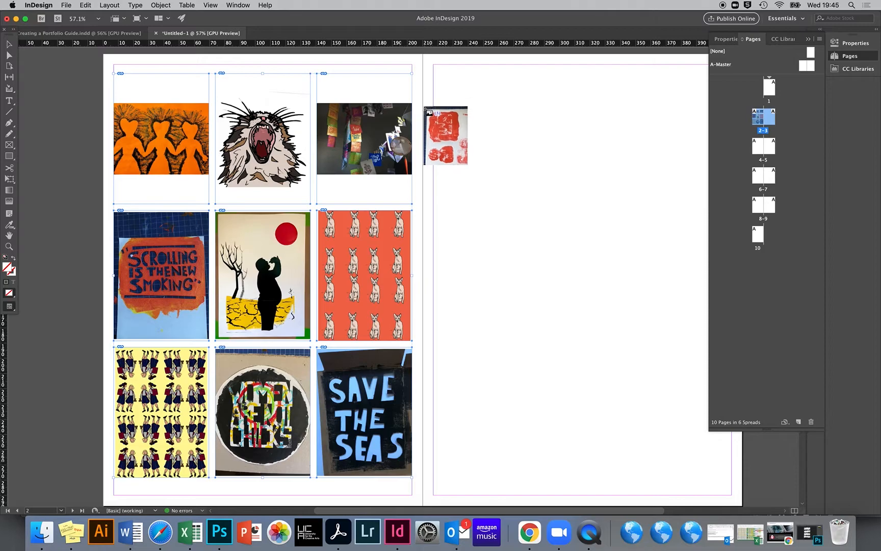
left_click_drag(443, 509, 483, 510)
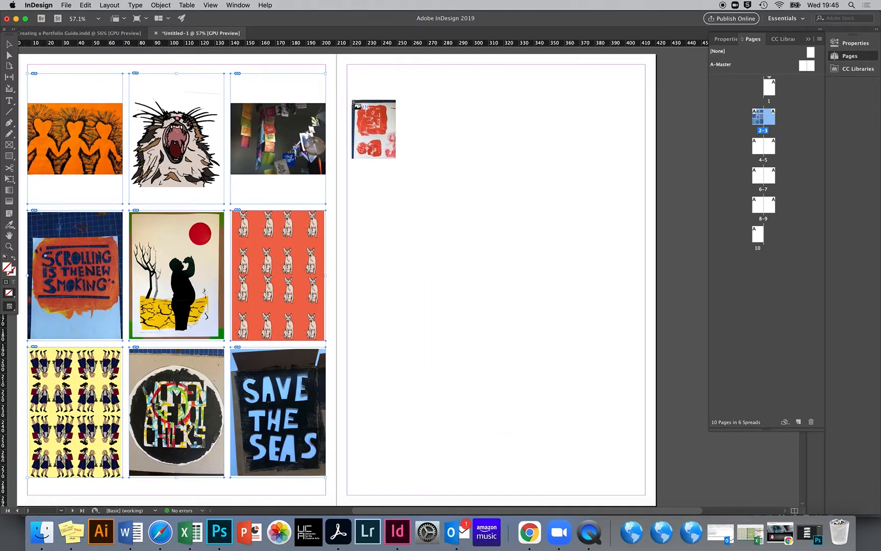
left_click_drag(347, 71, 643, 493)
key("Up")
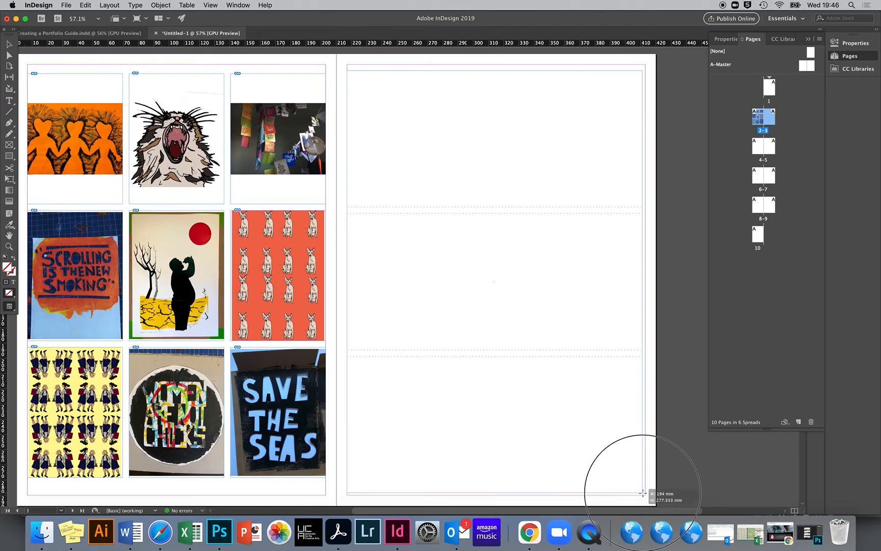
left_click_drag(642, 492, 643, 493)
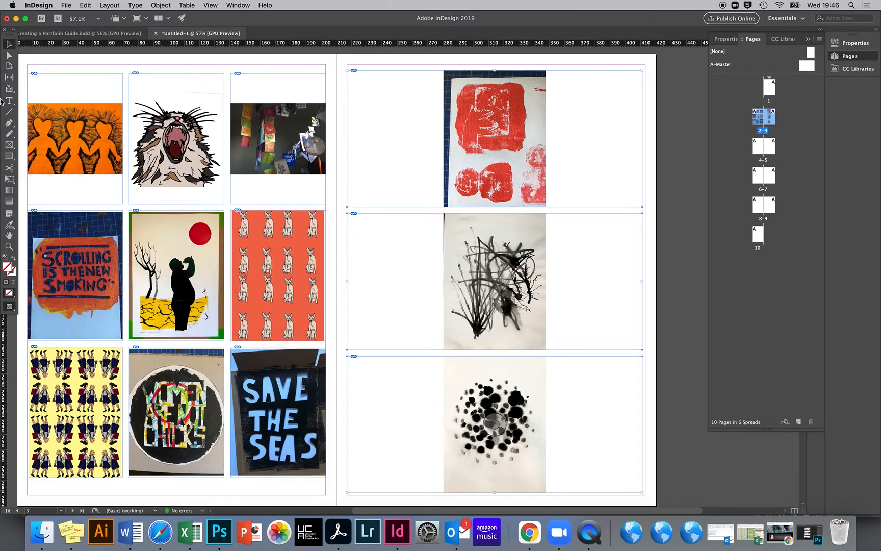
left_click(656, 387)
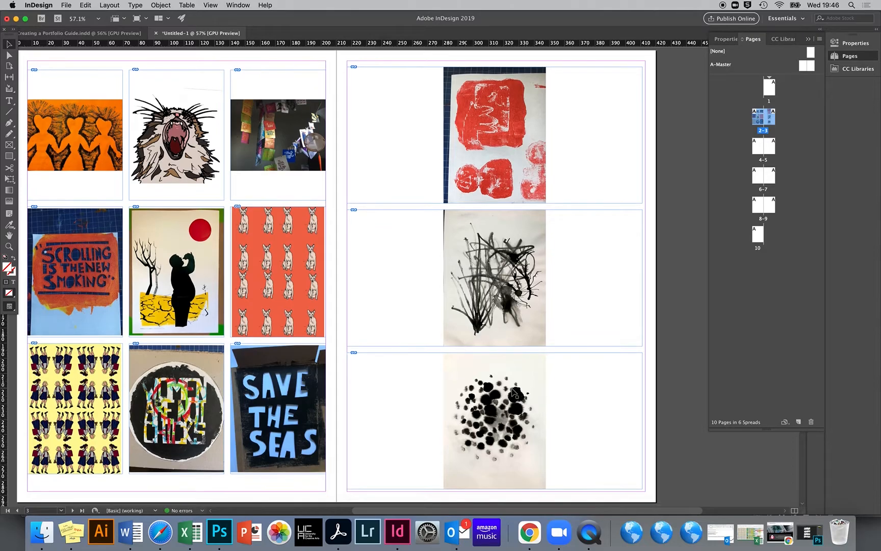
scroll(393, 391, "down", 3)
scroll(393, 391, "up", 8)
scroll(393, 392, "down", 4)
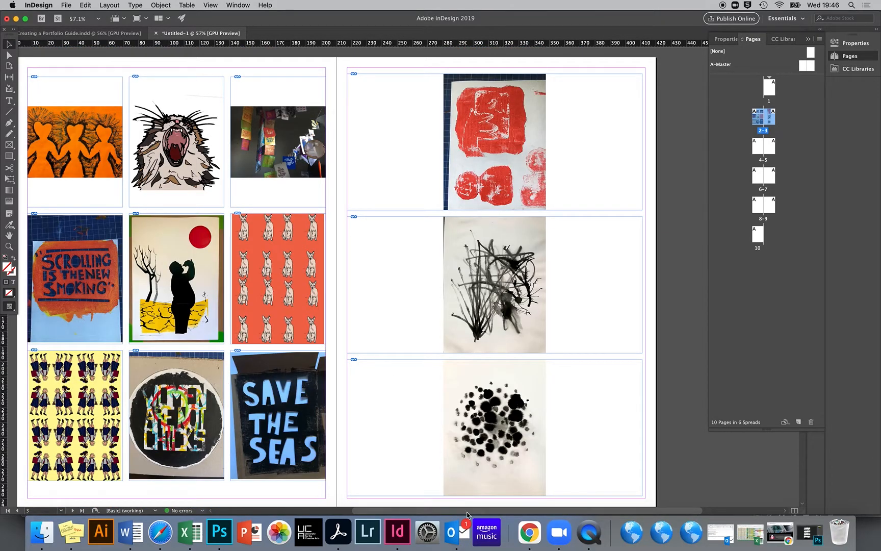
Slide the sticky-note photo inside page 2's top-right frame about 17 mm.
left_click_drag(467, 511, 413, 510)
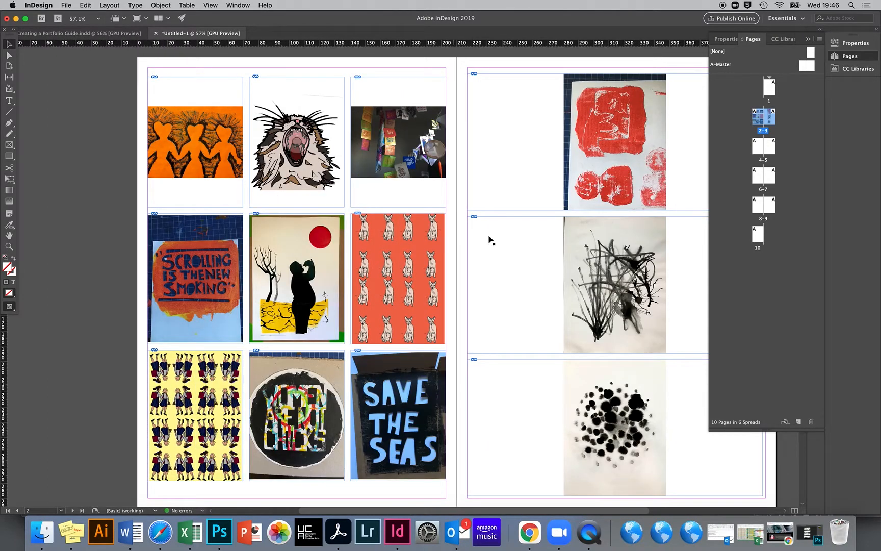
left_click(398, 278)
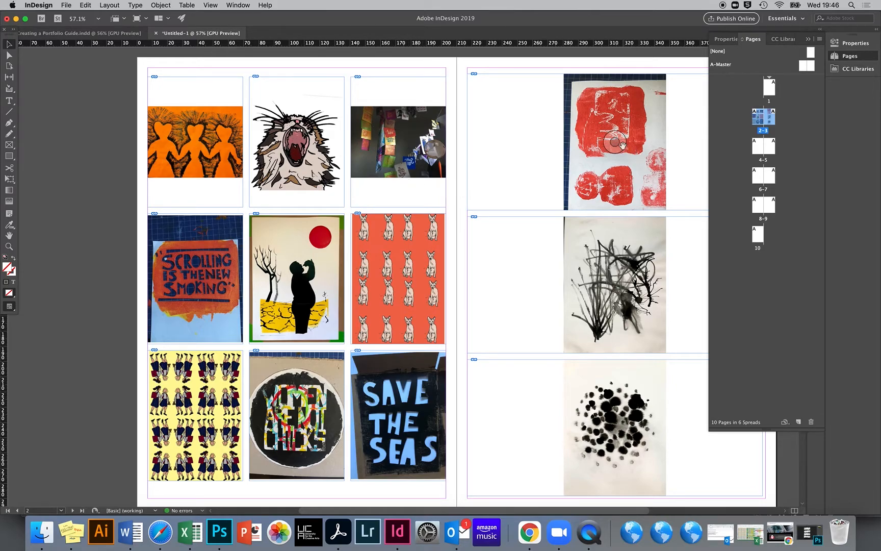
left_click_drag(406, 140, 465, 139)
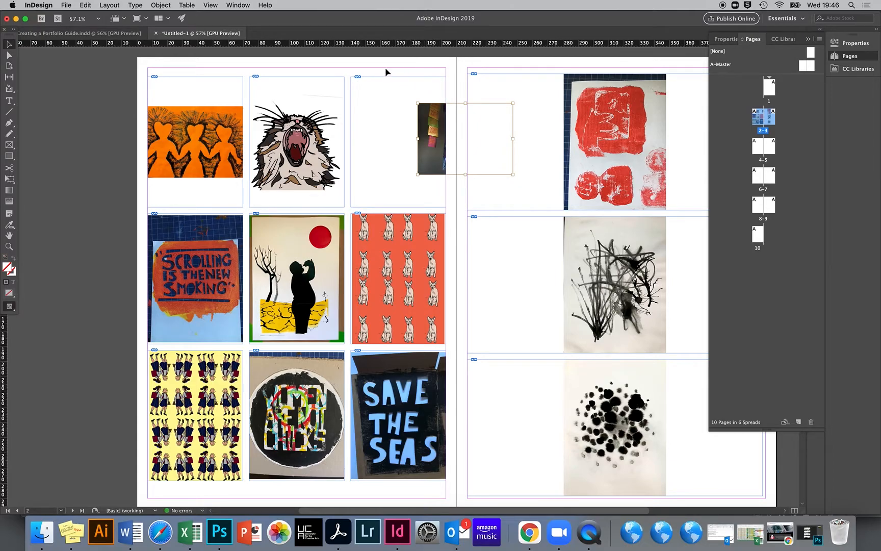
mouse_move(440, 139)
left_mouse_down()
mouse_move(420, 144)
mouse_move(448, 151)
left_mouse_up()
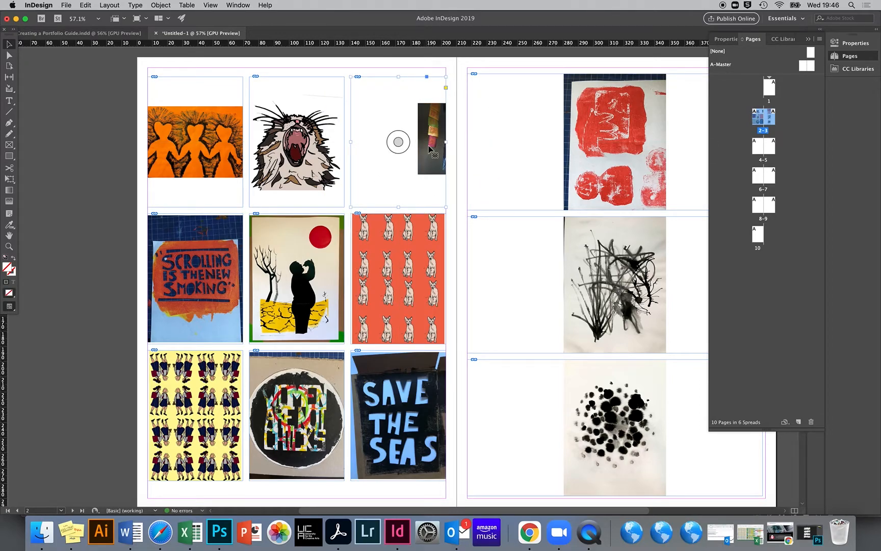
Fill the top-right frame proportionally with the sticky-note photo and shift it to show the hanging notes.
right_click(429, 147)
mouse_move(451, 291)
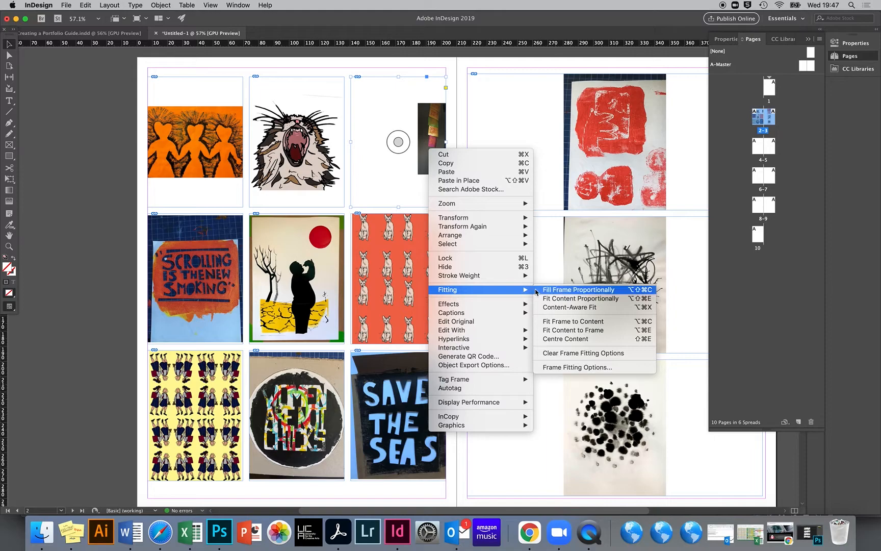
left_click(555, 289)
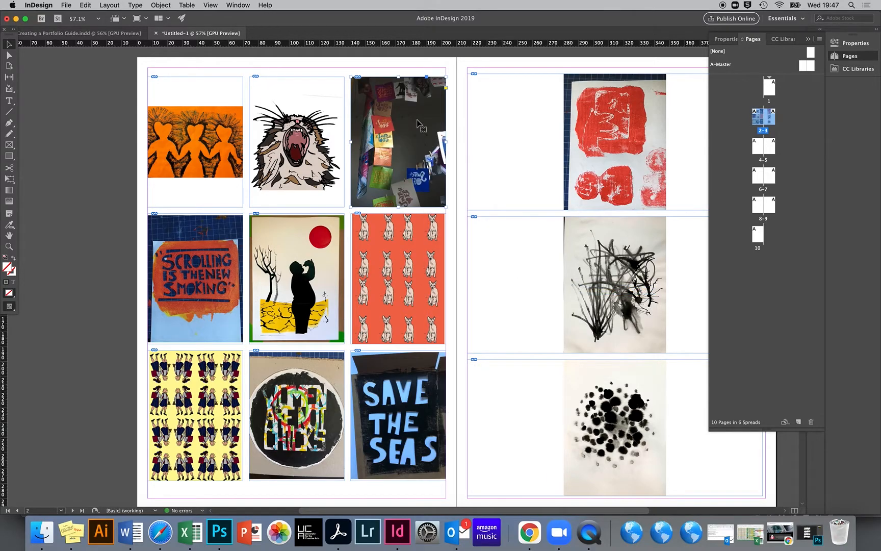
left_click(394, 140)
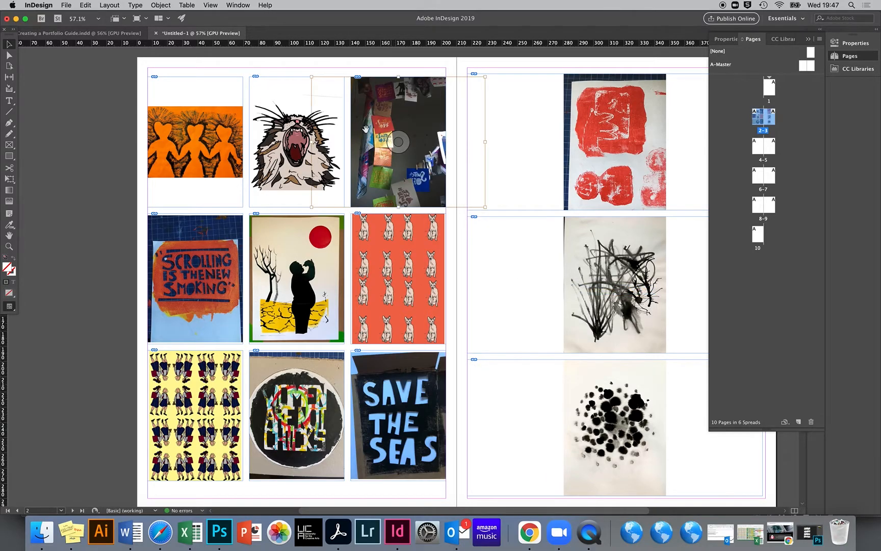
mouse_move(401, 141)
left_mouse_down()
mouse_move(421, 140)
mouse_move(412, 141)
left_mouse_up()
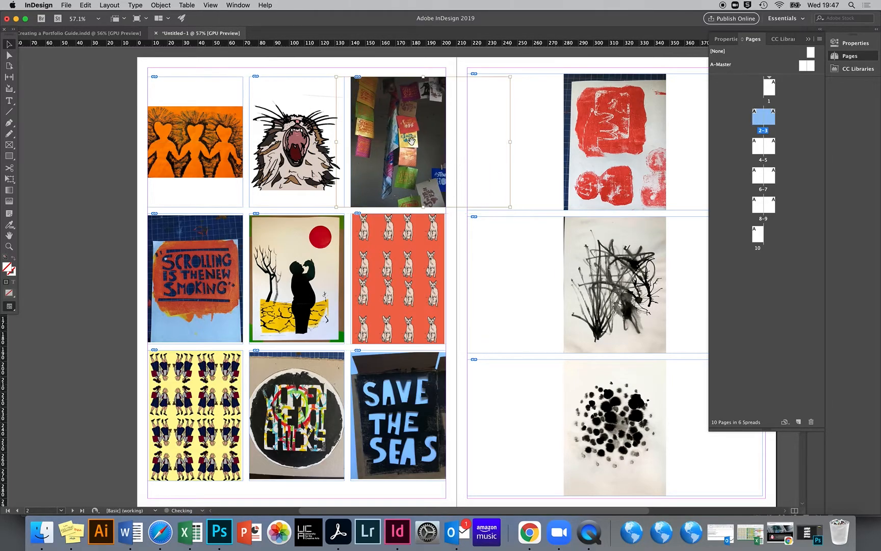
left_click(200, 148)
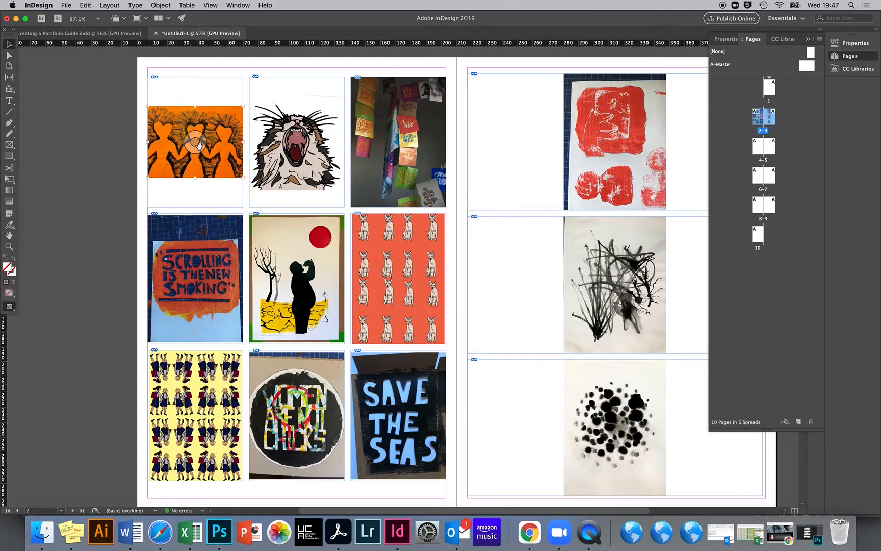
Replace the orange figures image in page 2's top-left frame with the ink-dot print.
key("Delete")
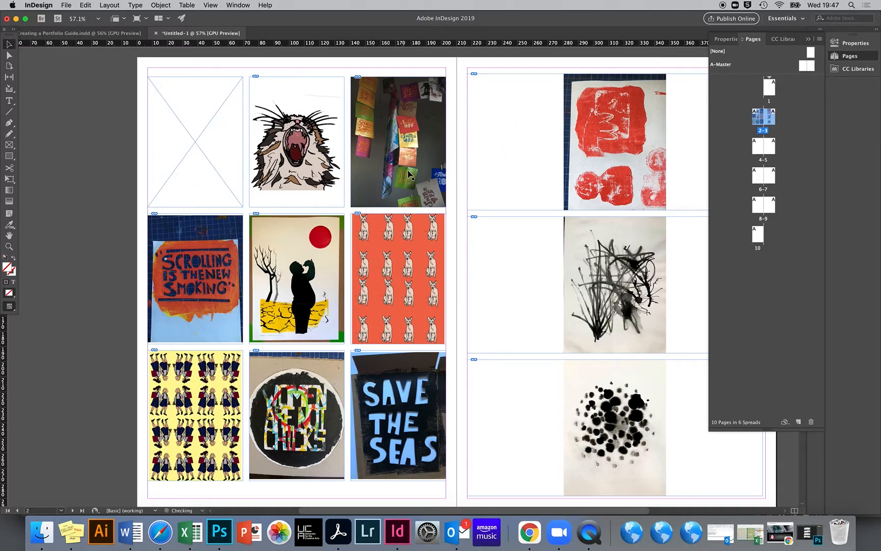
left_click(29, 536)
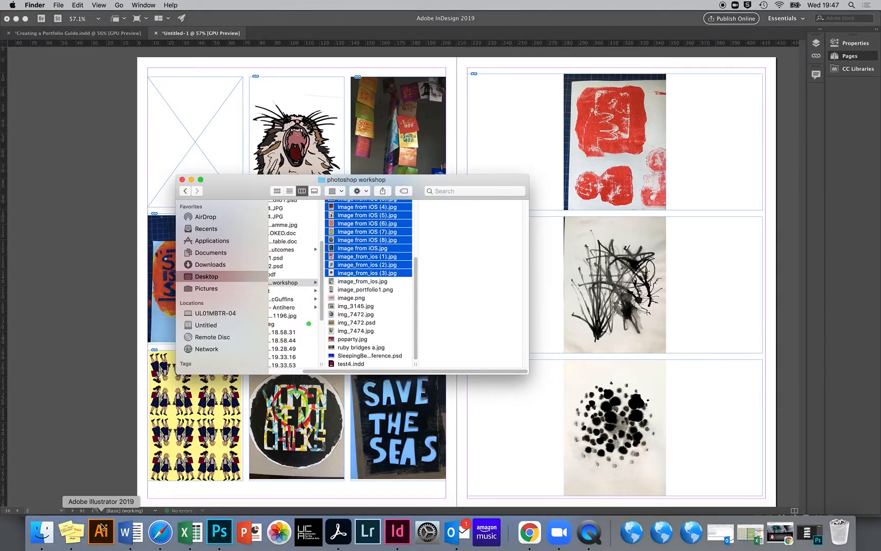
left_click(378, 289)
left_click(363, 272)
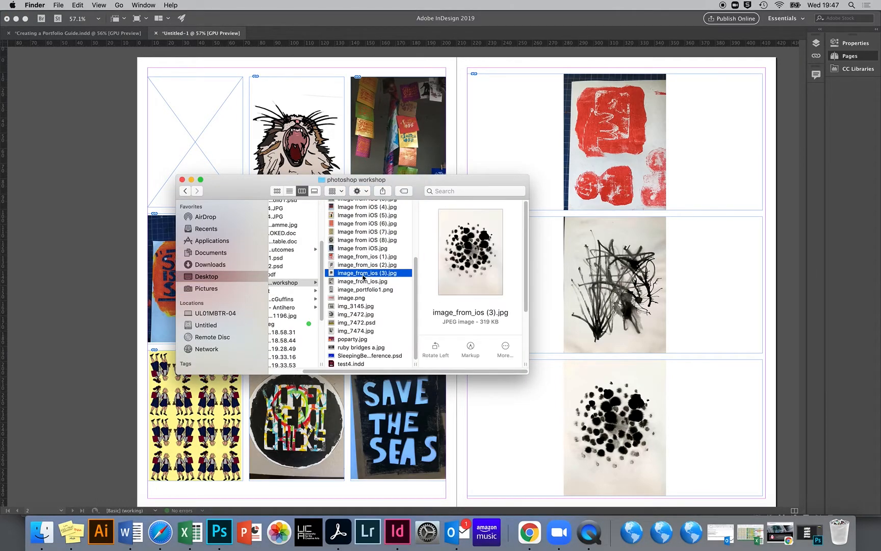
left_click_drag(361, 274, 209, 125)
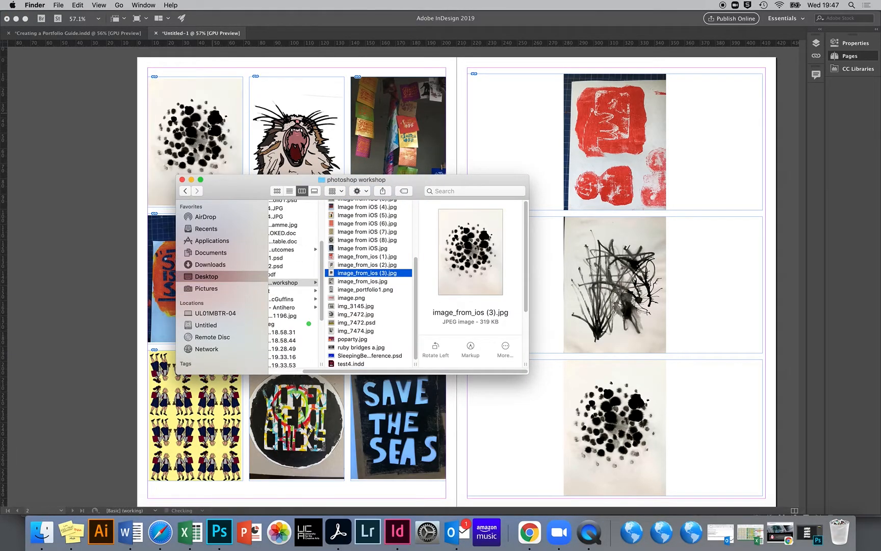
left_click(95, 162)
Replace the red print in page 3's top frame with Image from iOS (7).jpg, the orange figures.
left_click(616, 134)
left_click(615, 139)
key("Delete")
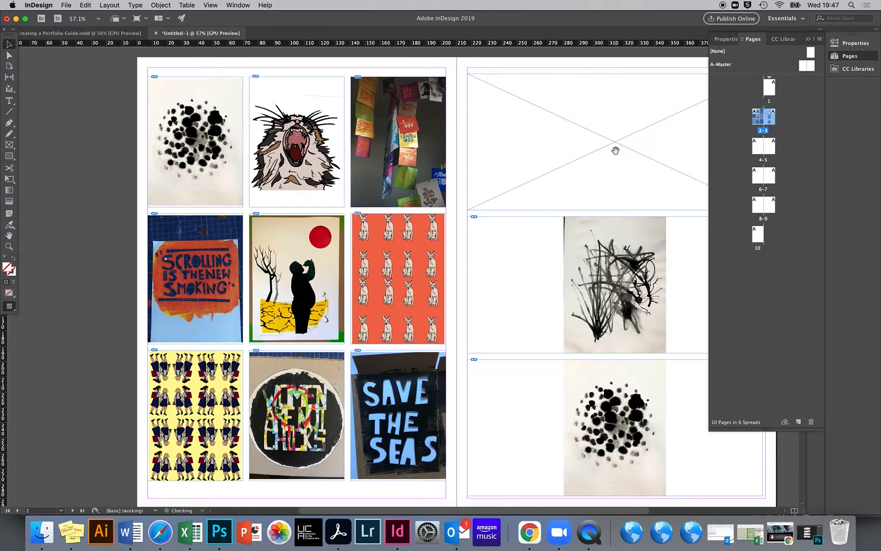
left_click(36, 537)
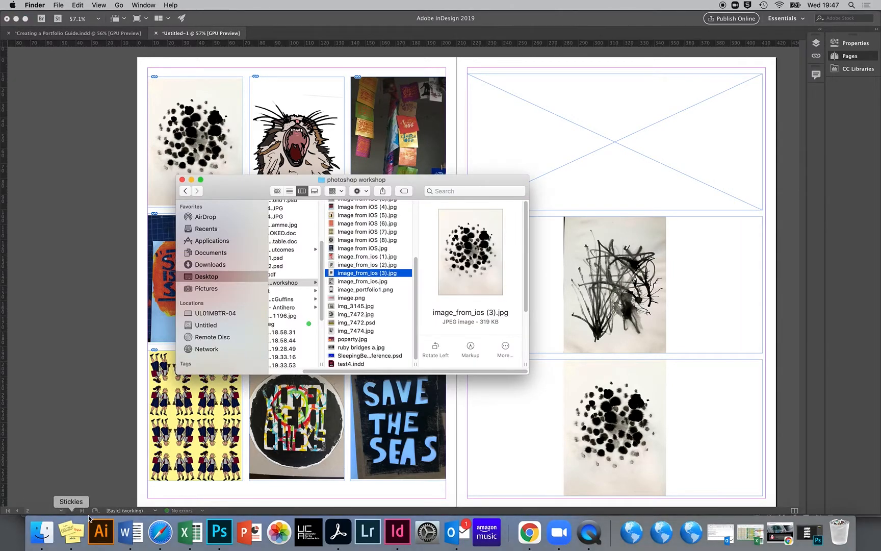
left_click(375, 232)
scroll(374, 245, "up", 3)
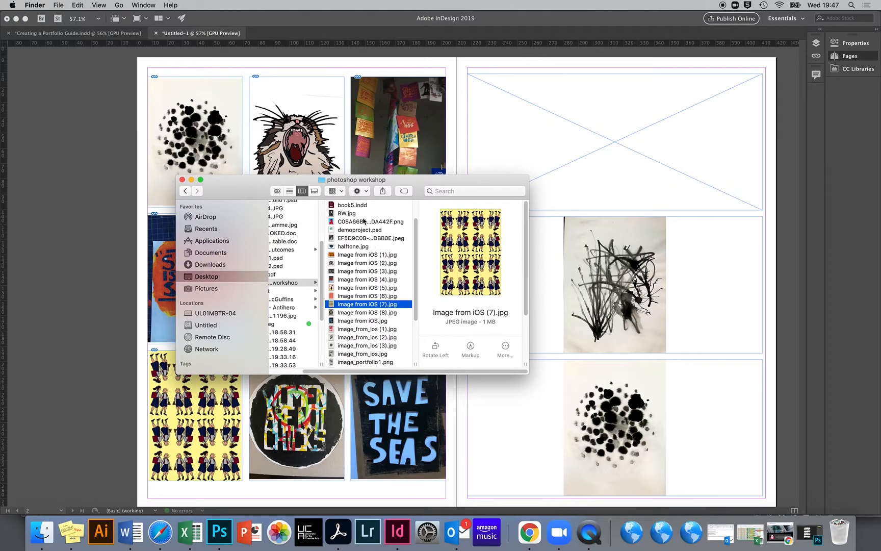
left_click_drag(358, 256, 578, 145)
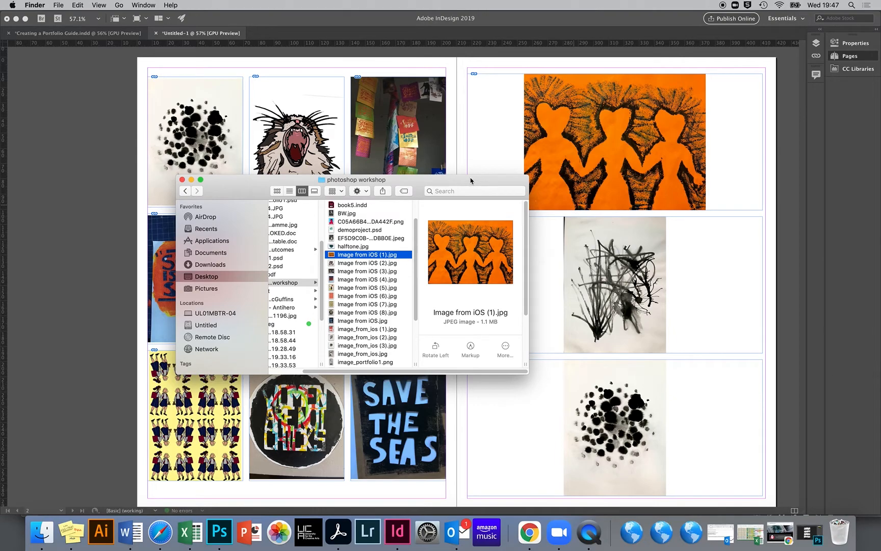
Empty page 3's middle and bottom frames of the ink drawing and ink-dot images.
left_click(608, 281)
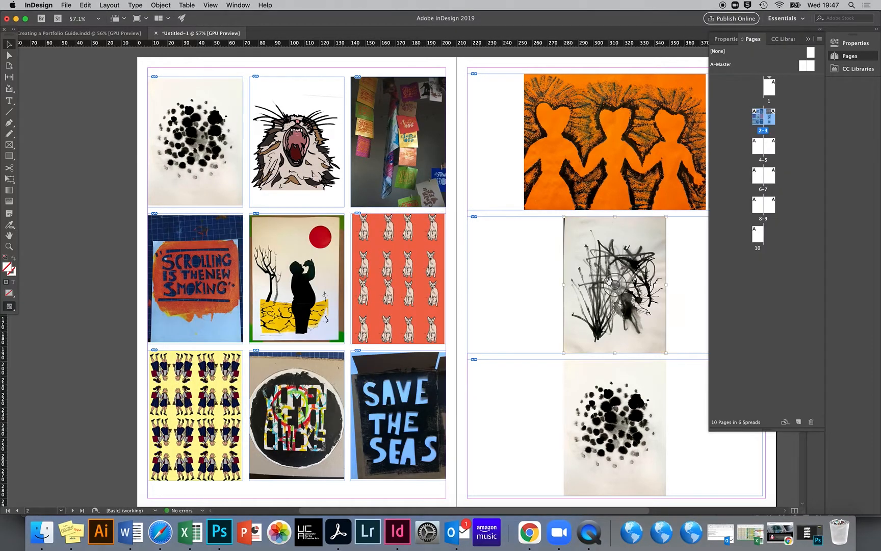
key("Delete")
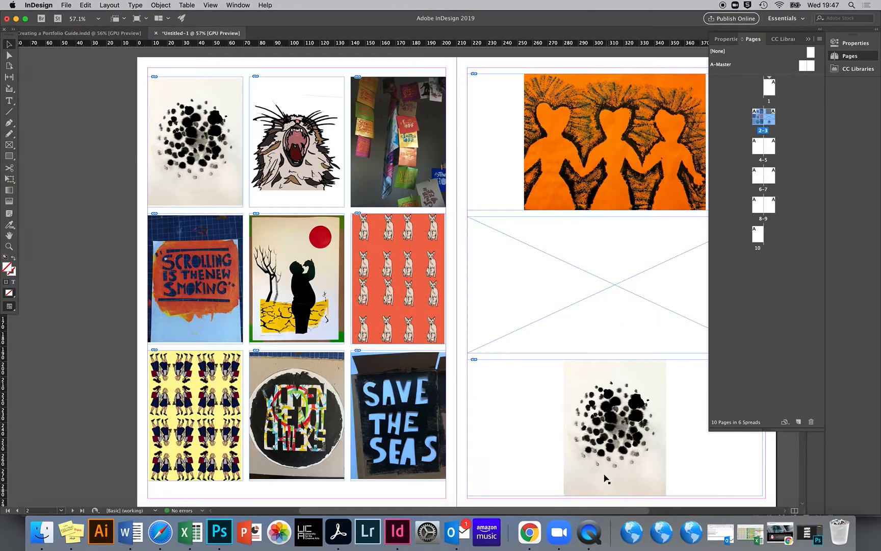
left_click(616, 429)
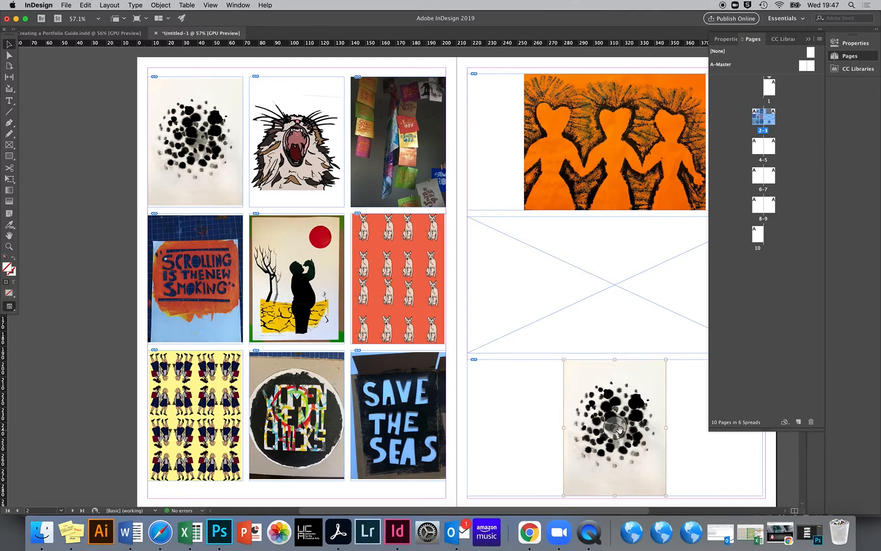
key("Delete")
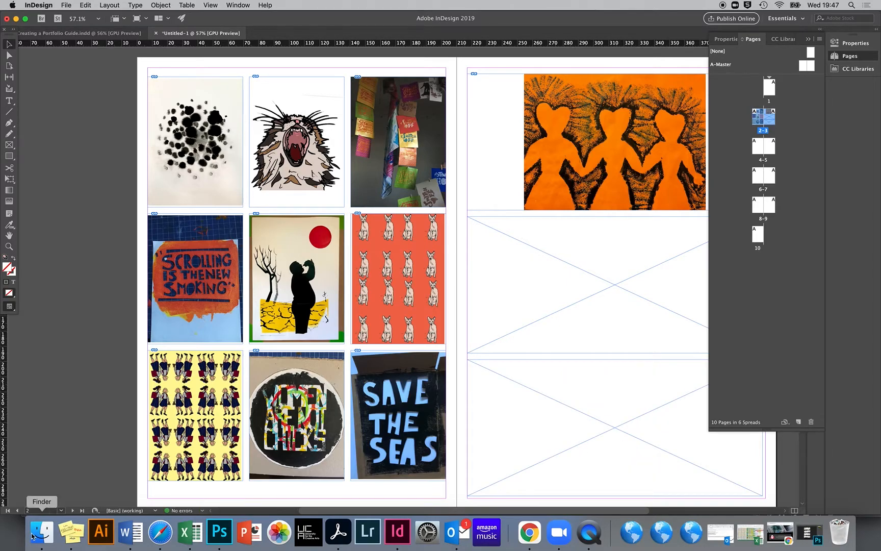
Place img_7472.psd from the photoshop workshop folder into page 3's empty middle frame.
left_click(42, 531)
left_click(342, 331)
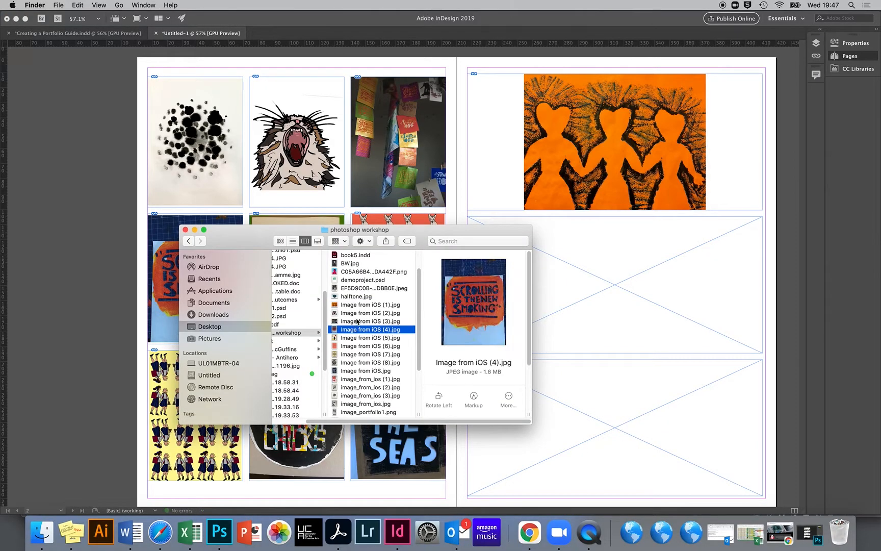
left_click(358, 320)
scroll(350, 357, "down", 5)
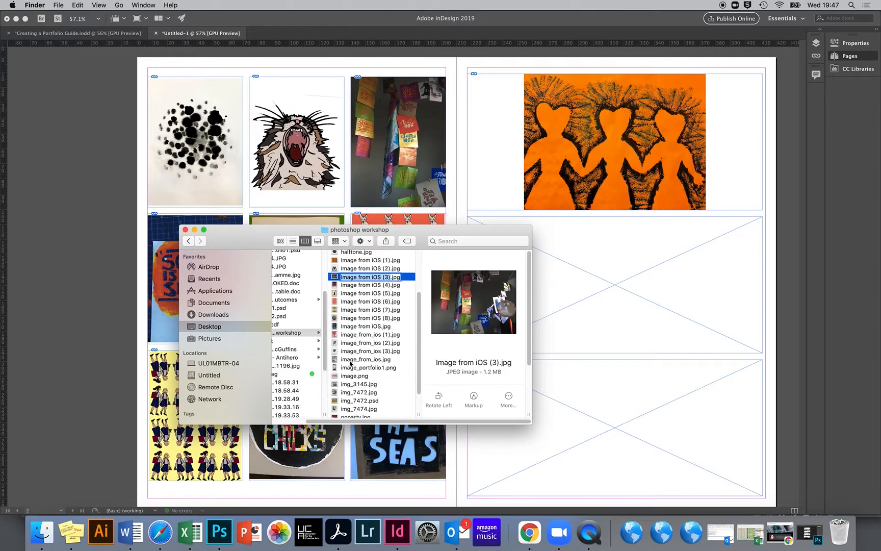
left_click(350, 372)
left_click_drag(350, 374, 671, 316)
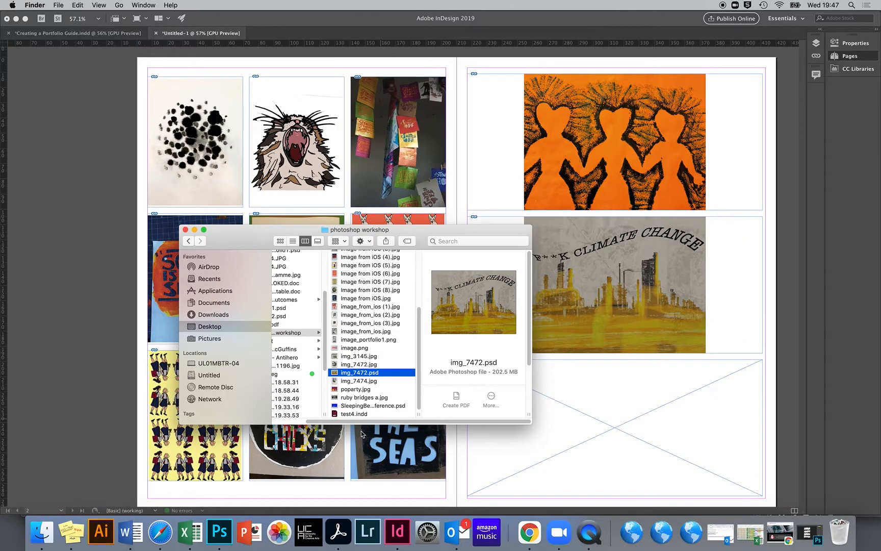
Place poparty.jpg, the face-mask artwork, into page 3's empty bottom frame.
left_click(351, 406)
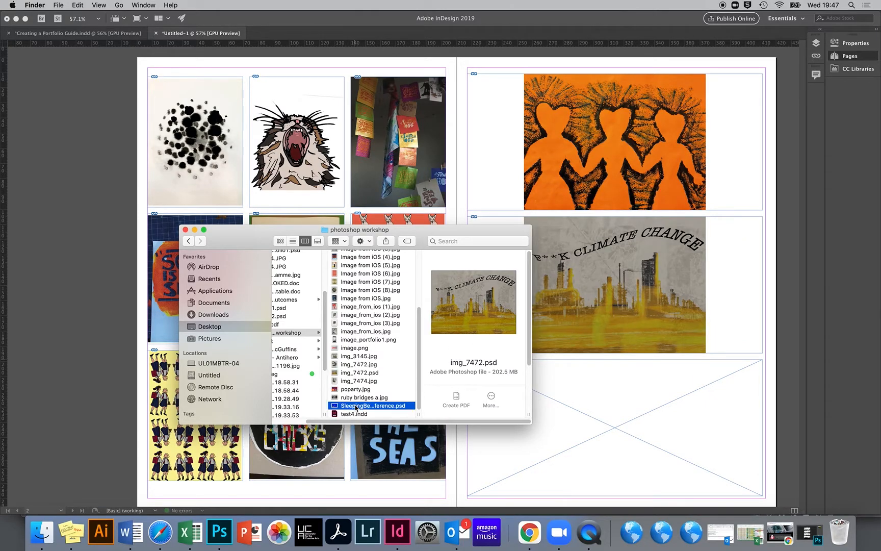
left_click(359, 398)
left_click_drag(356, 390, 589, 438)
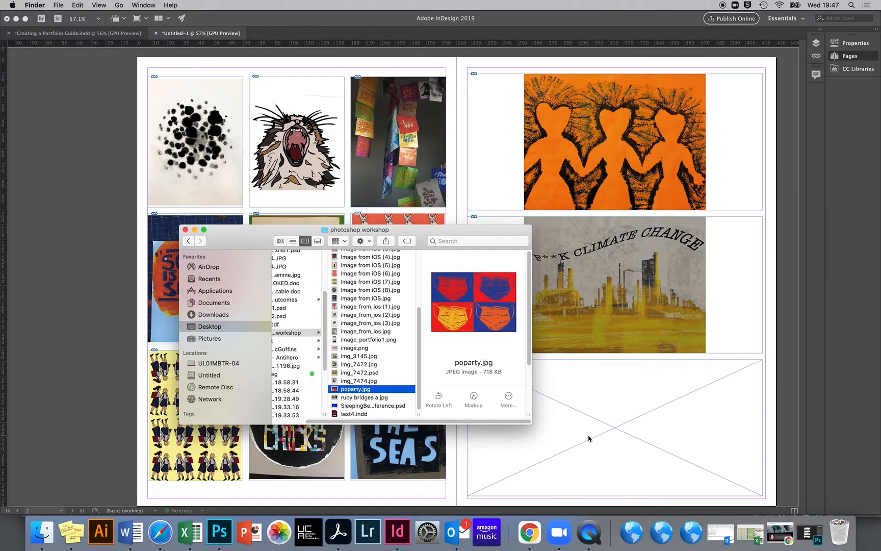
left_click(724, 296)
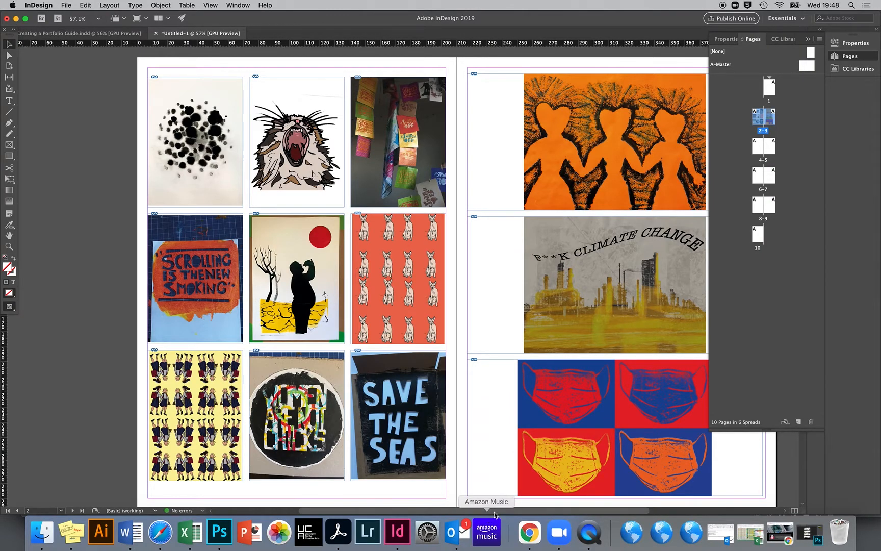
left_click_drag(492, 510, 541, 511)
Narrow the climate-change and face-mask frames to about 121 mm wide with matching left edges.
left_click(395, 348)
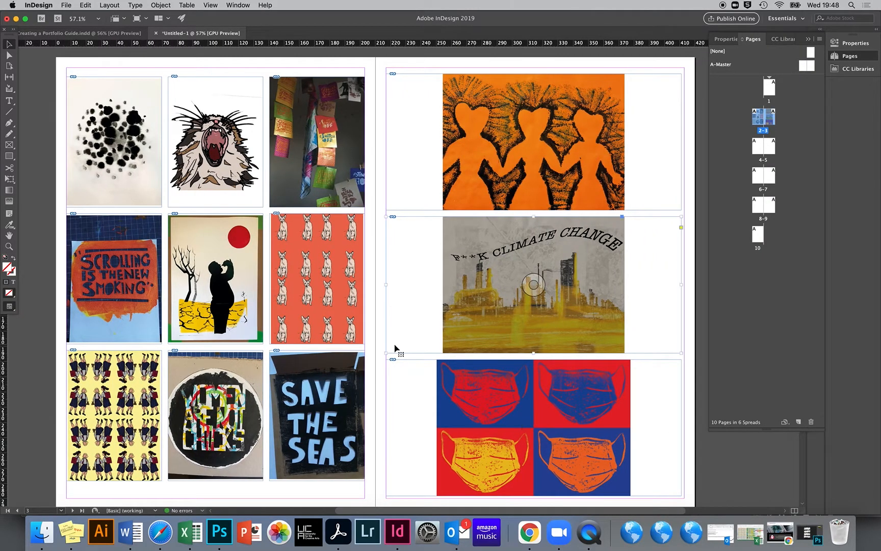
left_click_drag(385, 287, 442, 296)
left_click(409, 429)
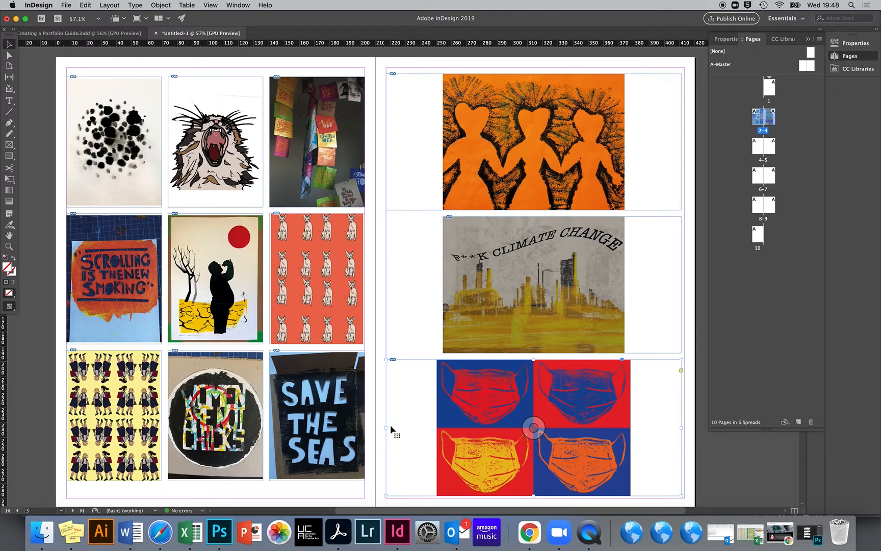
left_click_drag(386, 428, 443, 428)
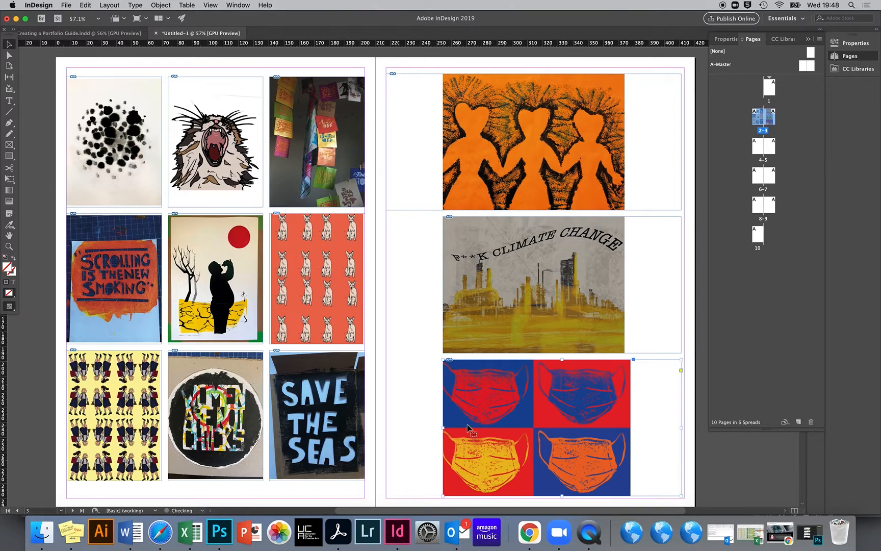
left_click_drag(682, 428, 625, 430)
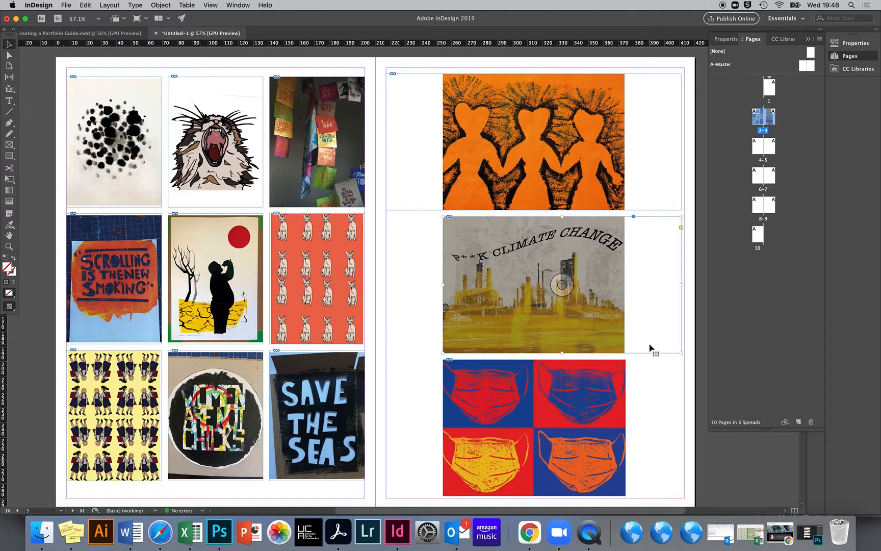
left_click(683, 283)
left_click_drag(683, 283, 623, 298)
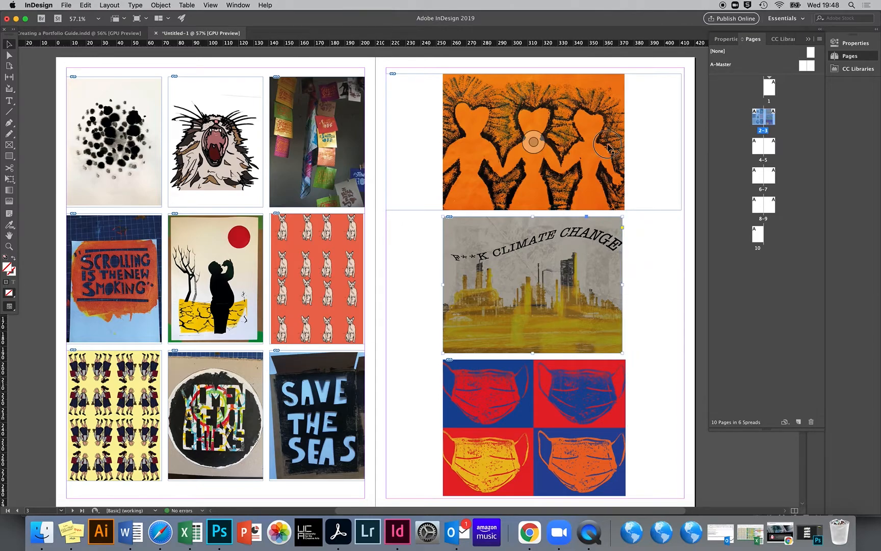
Narrow the orange figures frame to match and line up its left edge with the others.
left_click_drag(682, 141, 623, 152)
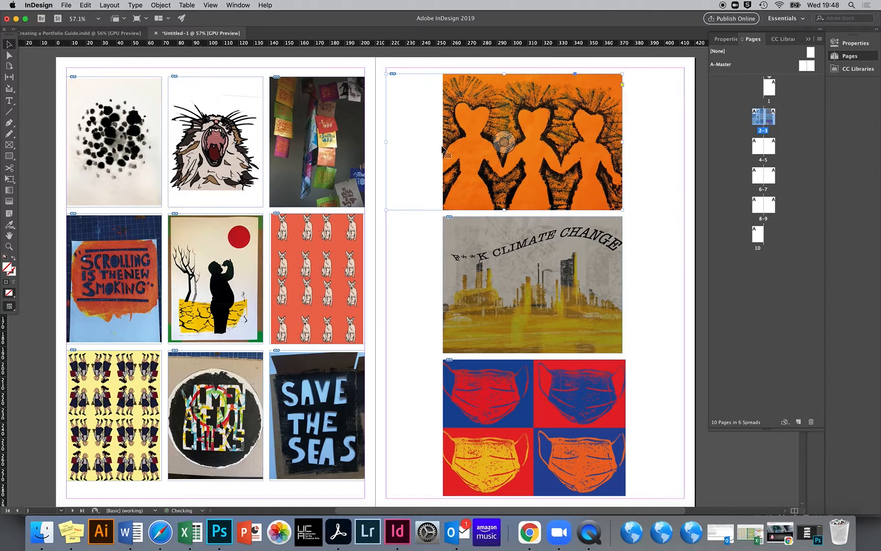
left_click_drag(388, 142, 446, 146)
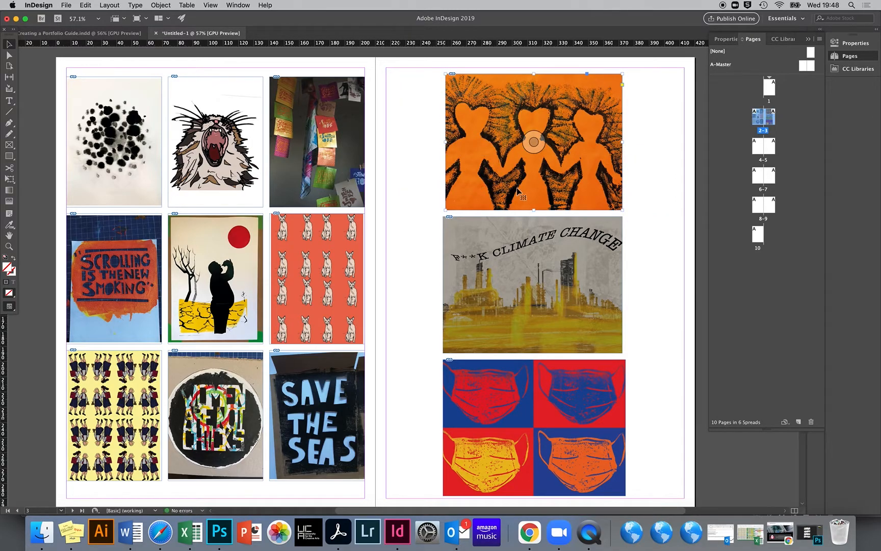
left_click_drag(445, 142, 442, 142)
scroll(304, 344, "down", 15)
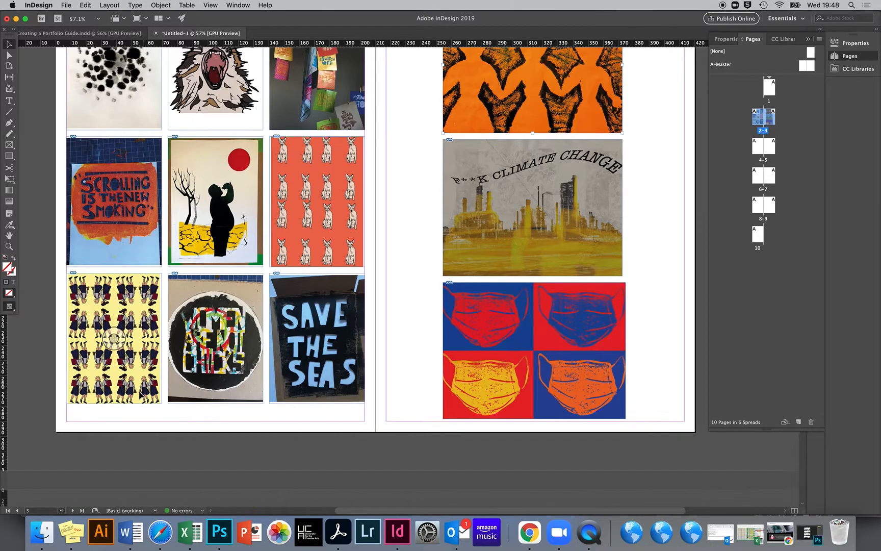
scroll(143, 396, "up", 2)
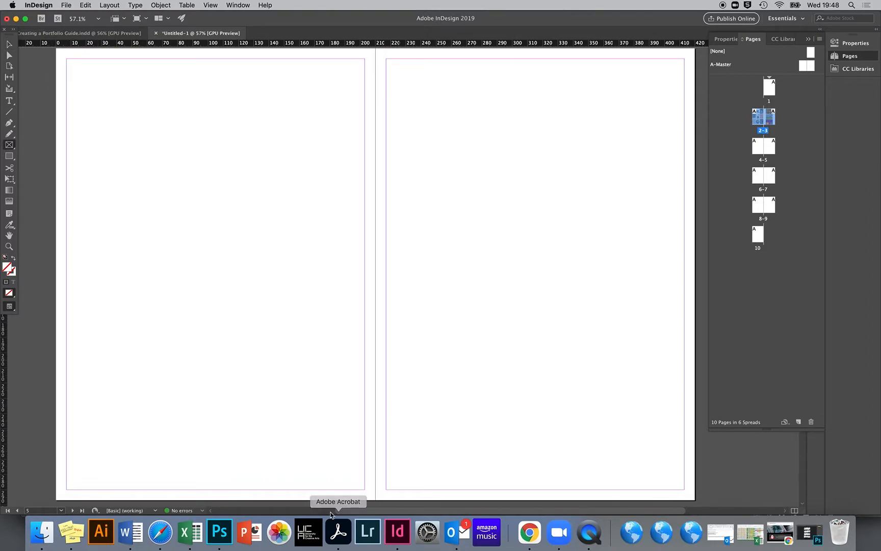
Draw two side-by-side image frames from page 4's top-left margin and fit them to the margins.
mouse_move(70, 59)
left_mouse_down()
mouse_move(282, 278)
mouse_move(329, 285)
mouse_move(319, 310)
mouse_move(338, 379)
mouse_move(358, 273)
left_mouse_up()
key("Right")
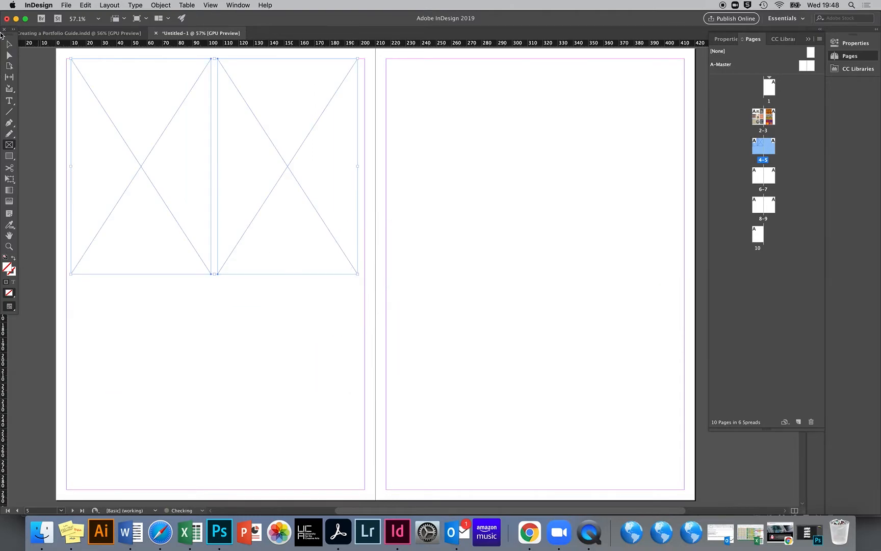
left_click(9, 46)
left_click_drag(275, 306, 190, 240)
left_click_drag(255, 198, 297, 210)
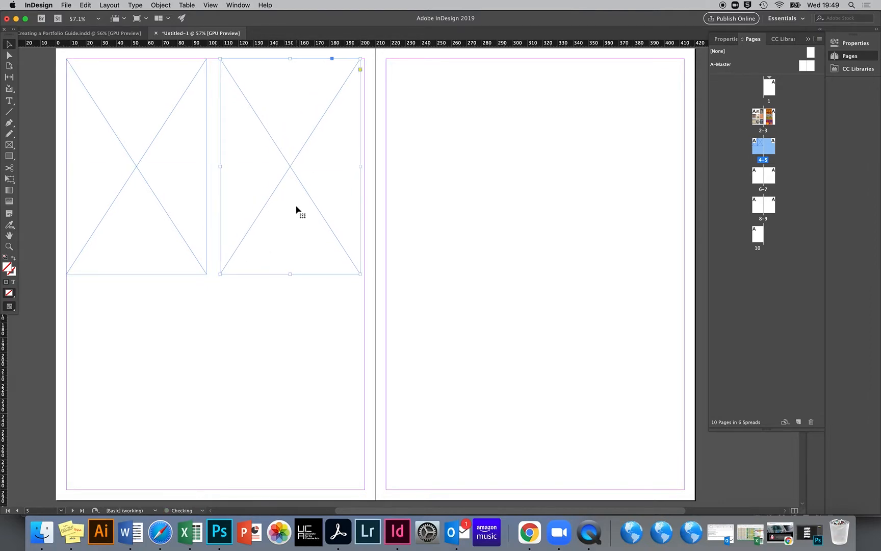
Drag Image from iOS (5).jpg from Finder into the right image frame.
left_click(183, 316)
left_click(41, 541)
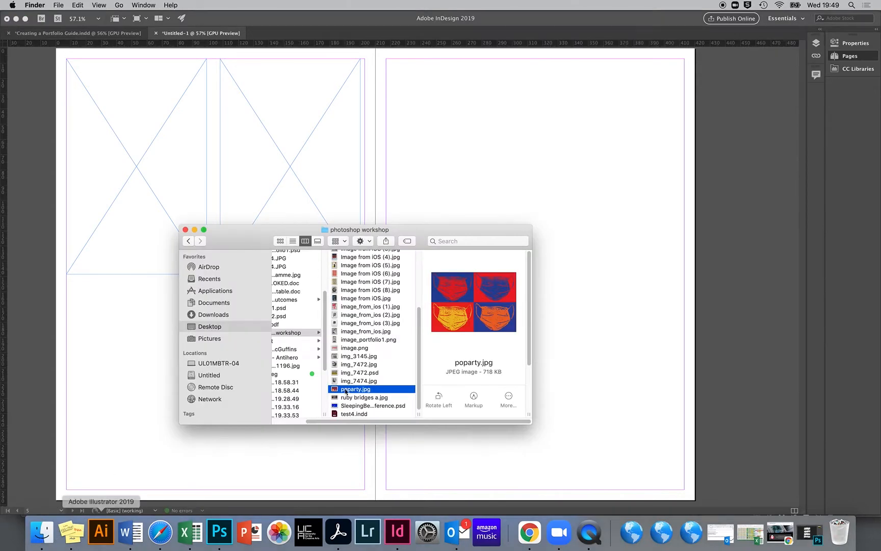
scroll(361, 329, "up", 5)
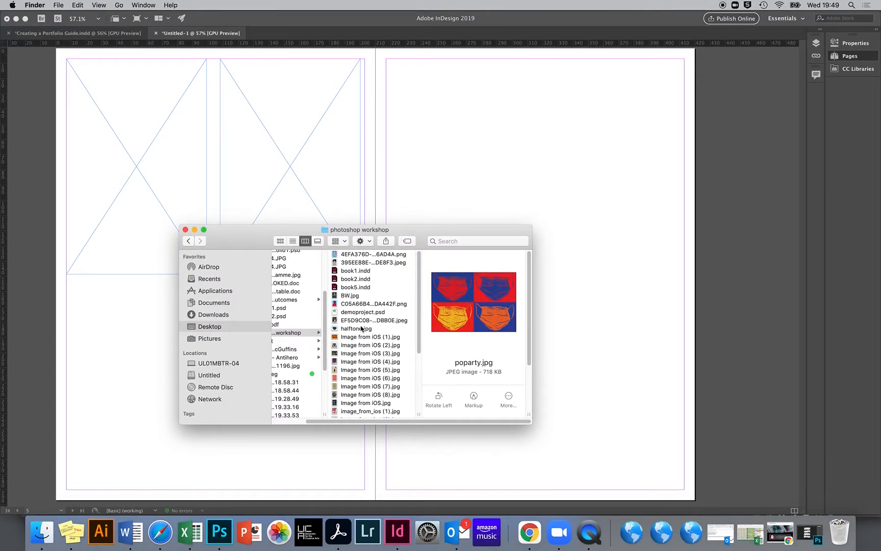
left_click(357, 352)
left_click(363, 370)
left_click_drag(363, 376, 309, 169)
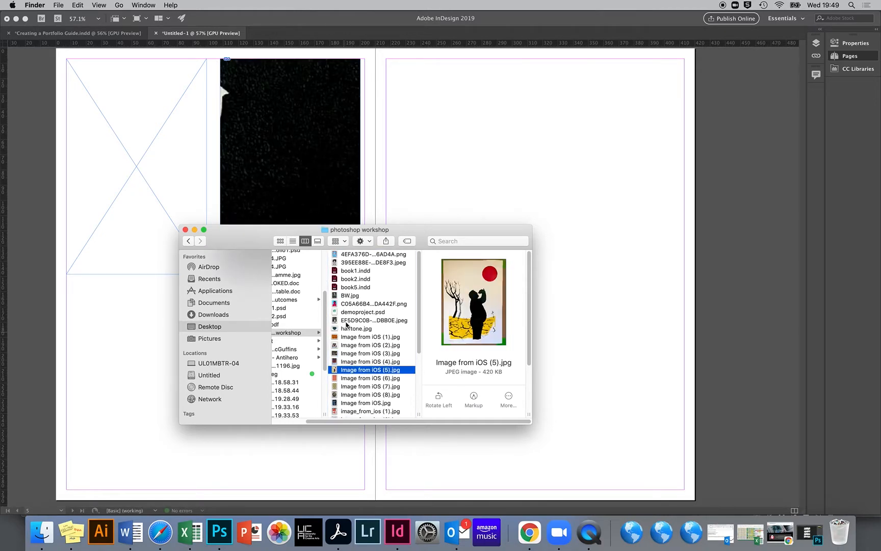
Drag Image from iOS (8).jpg into the left image frame.
left_click(349, 345)
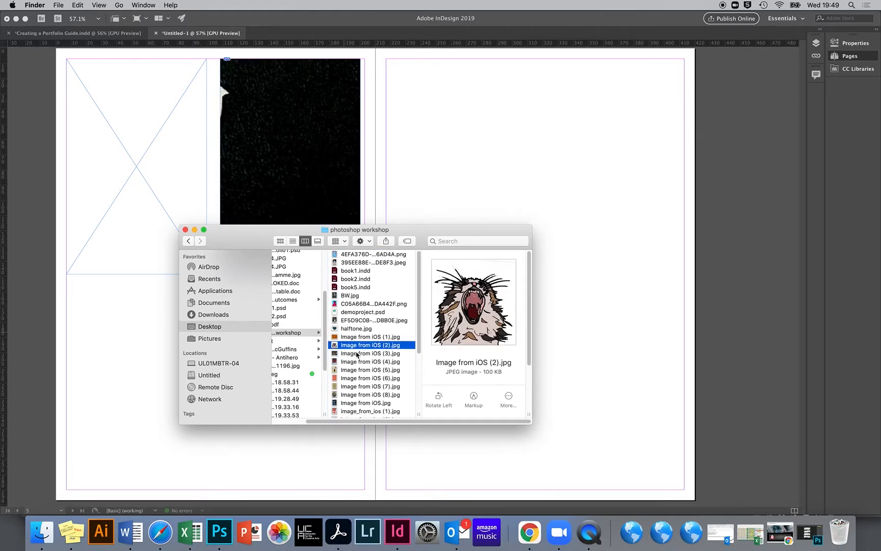
left_click(360, 386)
left_click(360, 394)
left_click_drag(360, 395, 120, 113)
left_click_drag(314, 230, 454, 375)
left_click(455, 338)
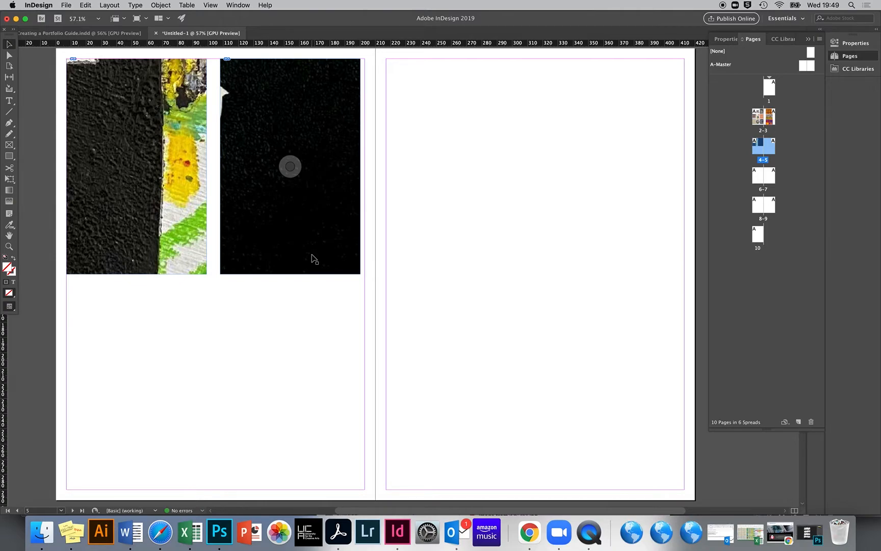
Fill the right frame proportionally with the red-sun artwork, then enlarge and shift it inside.
right_click(313, 257)
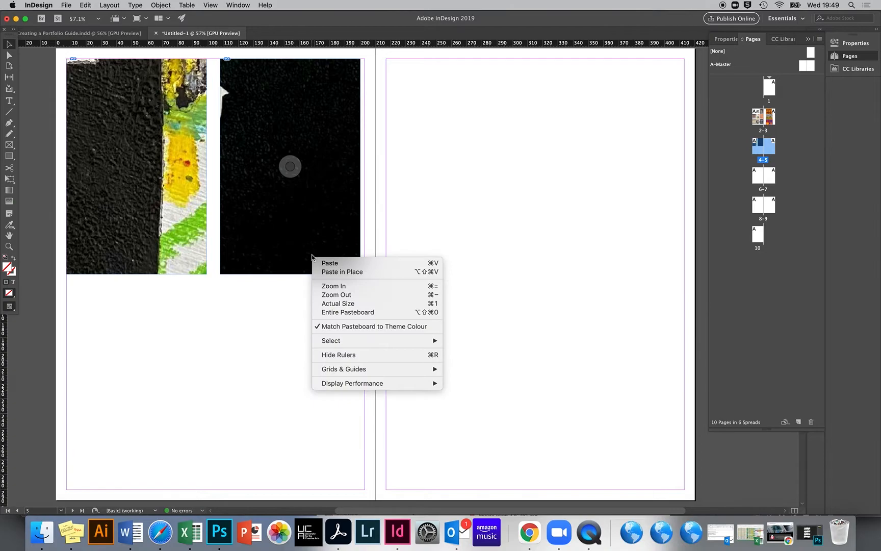
left_click(305, 256)
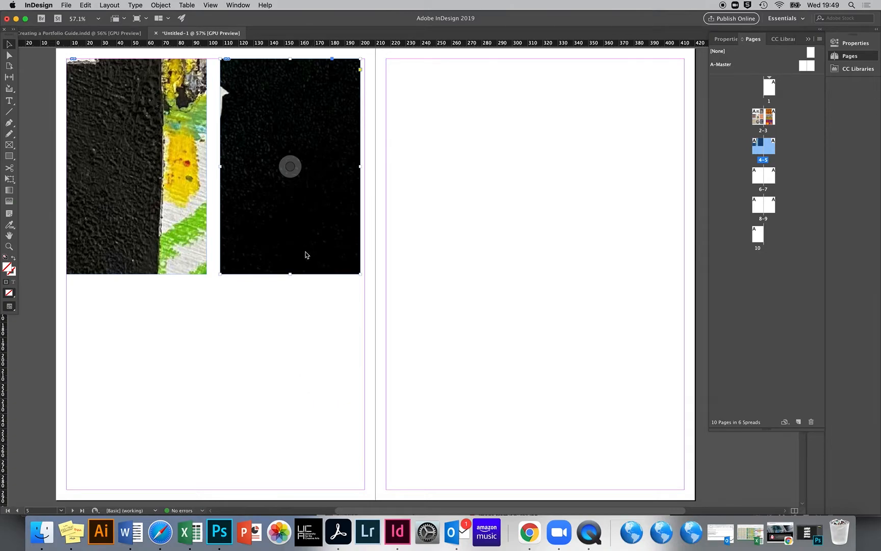
right_click(306, 255)
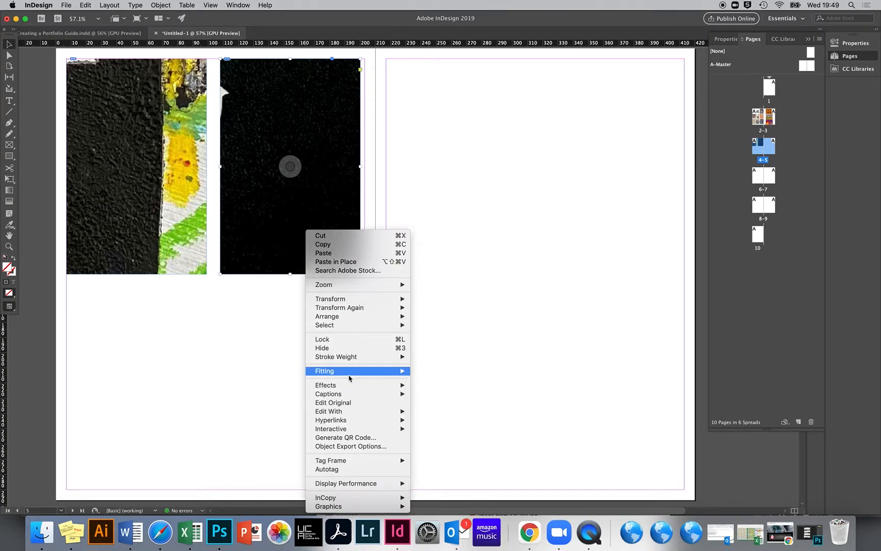
mouse_move(349, 375)
left_click(465, 371)
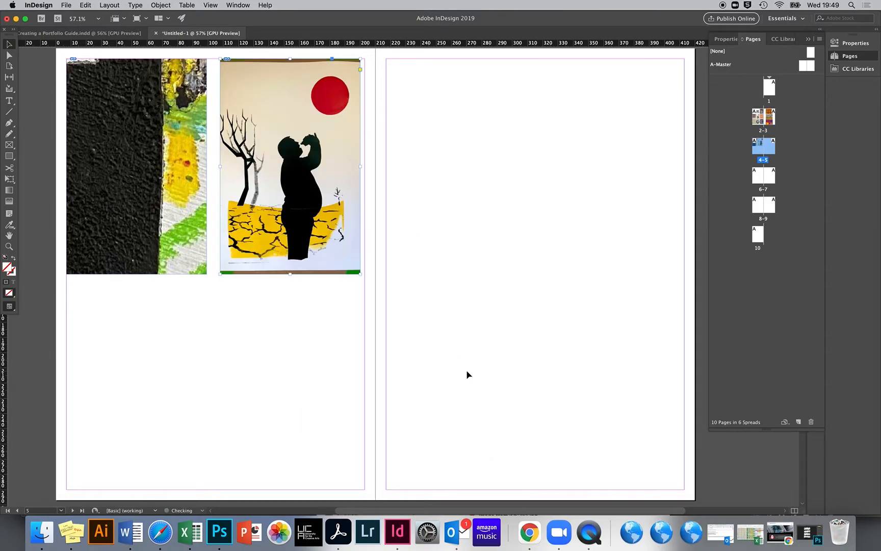
left_click(291, 168)
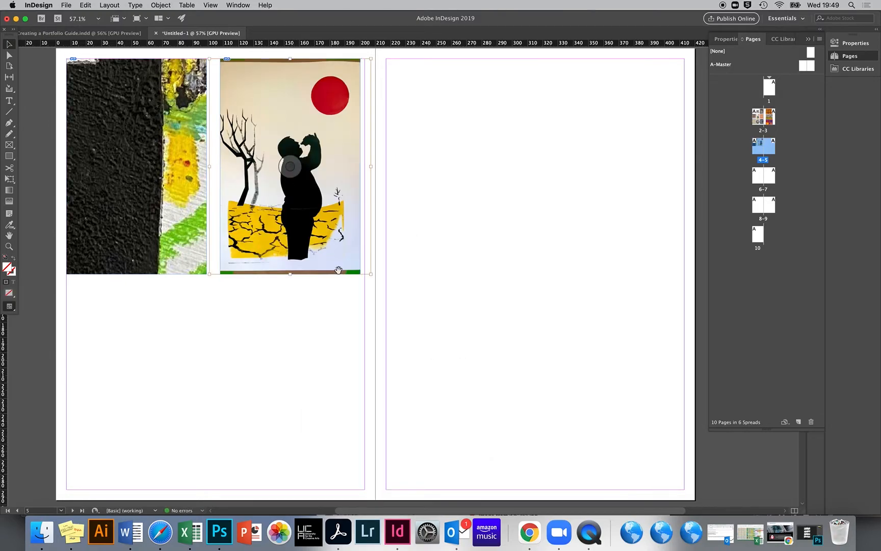
left_click_drag(372, 274, 375, 289)
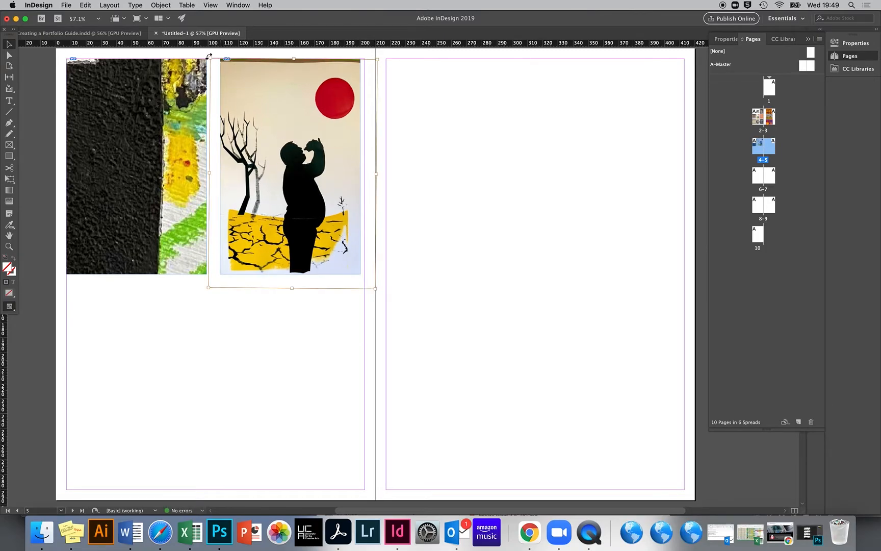
left_click_drag(210, 60, 204, 52)
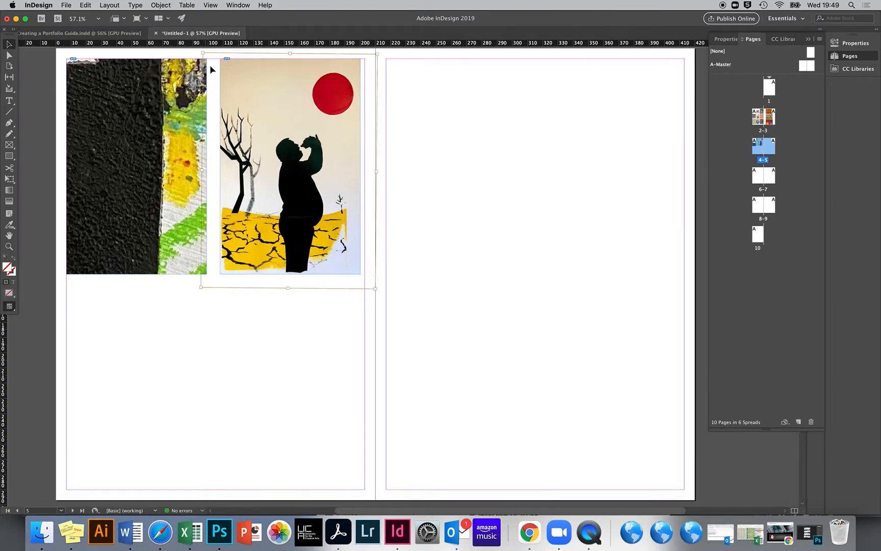
left_click_drag(298, 166, 302, 168)
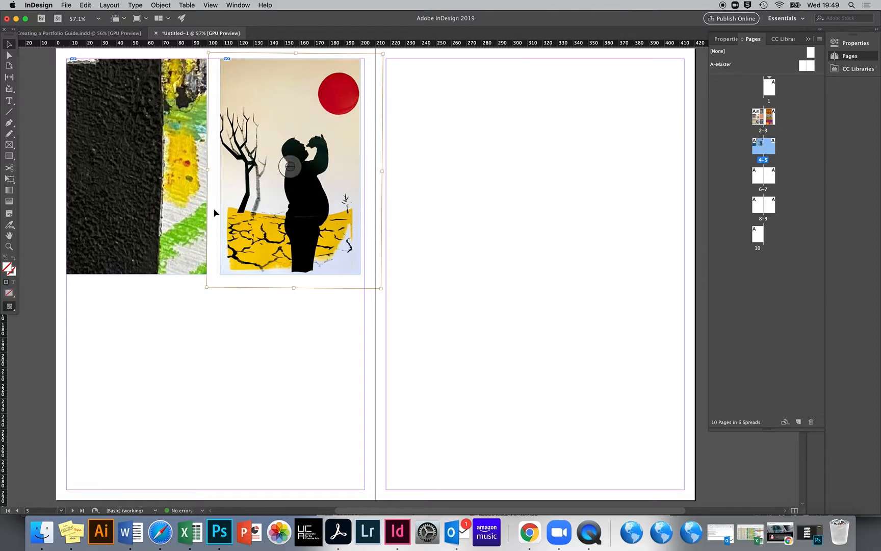
left_click(137, 166)
Fill the left frame proportionally with the circular lettering artwork, enlarging it to the page corner.
right_click(138, 229)
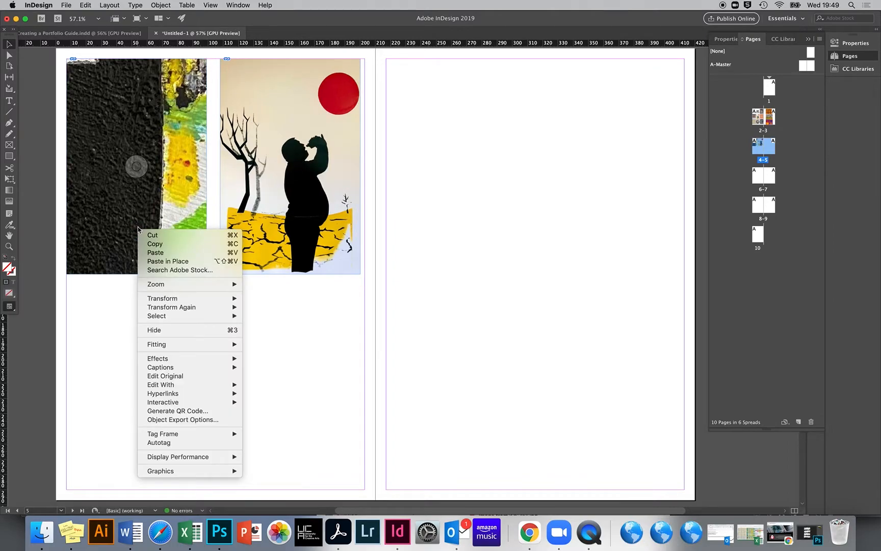
mouse_move(178, 345)
left_click(283, 346)
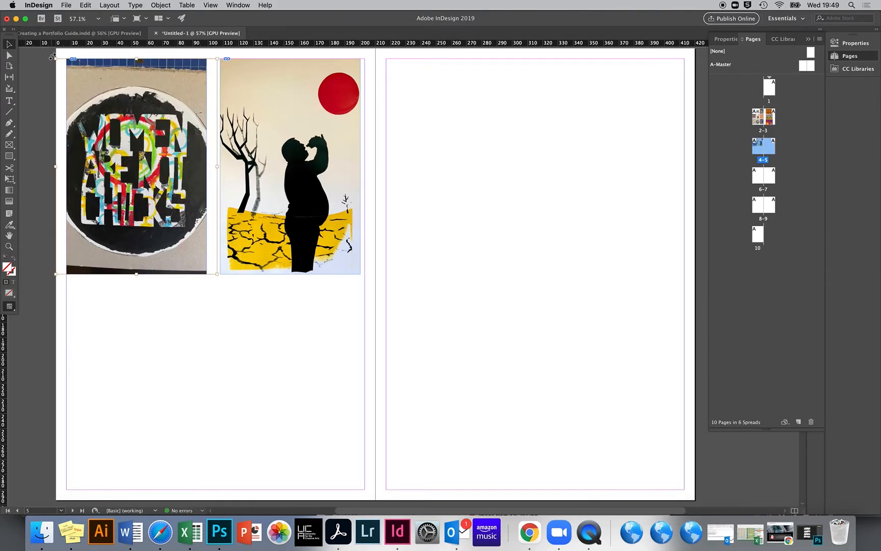
left_click_drag(56, 60, 51, 50)
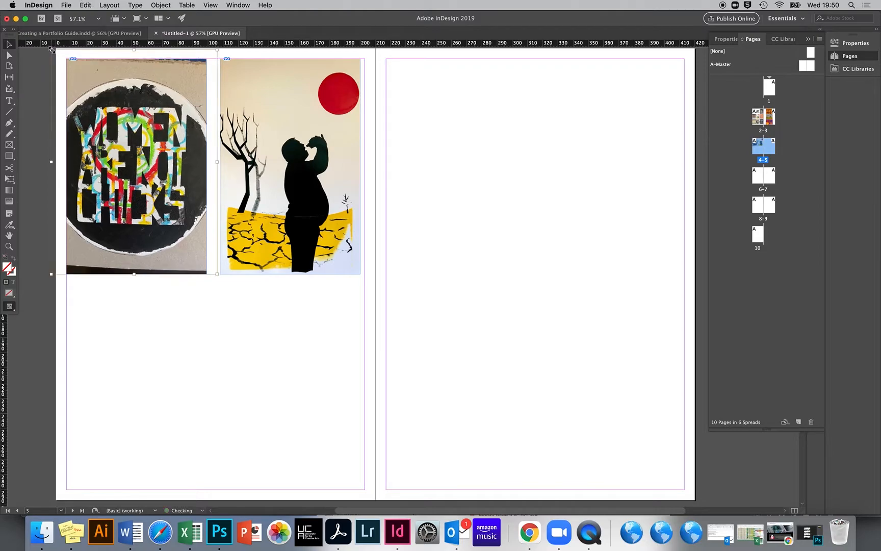
left_click_drag(217, 274, 220, 282)
left_click(271, 359)
scroll(271, 358, "down", 1)
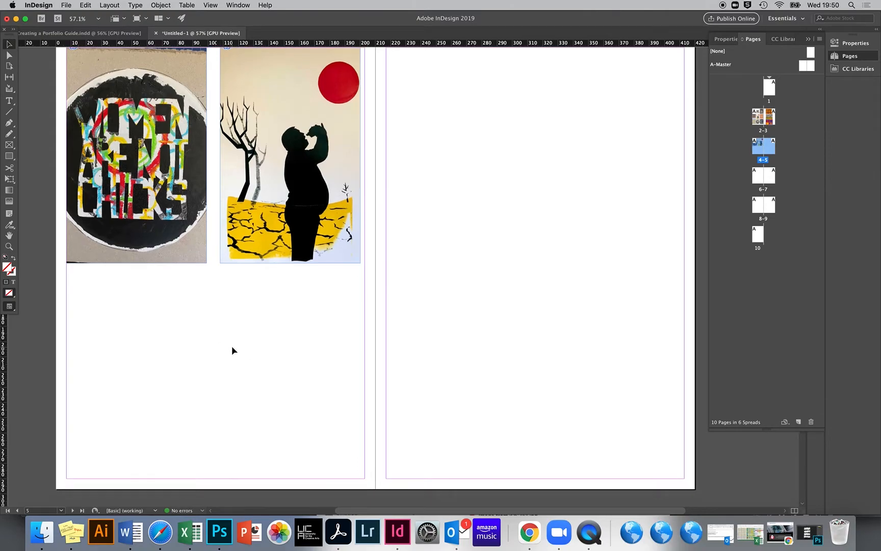
On spread 2–3, add two vertical guides from the ruler, the second at 372.333 mm.
scroll(231, 346, "up", 2)
scroll(234, 346, "up", 10)
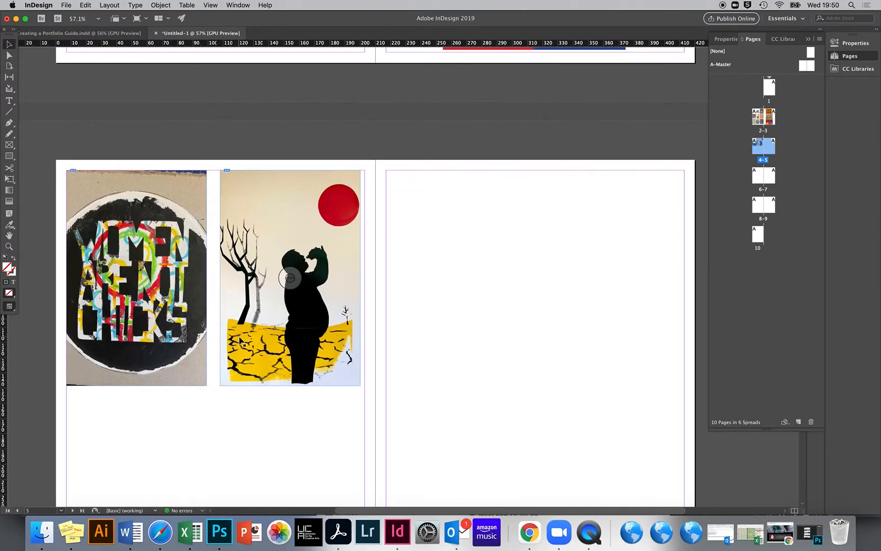
scroll(239, 340, "down", 7)
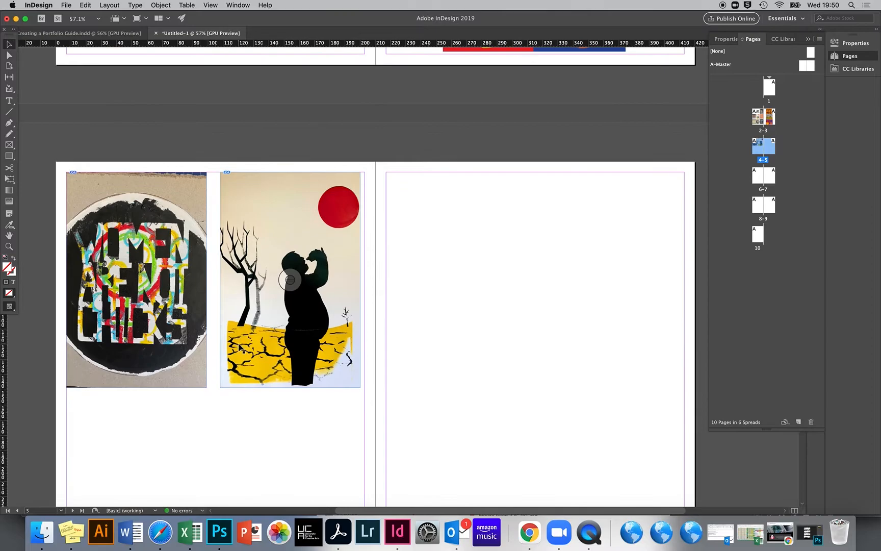
scroll(286, 342, "up", 15)
scroll(334, 342, "down", 15)
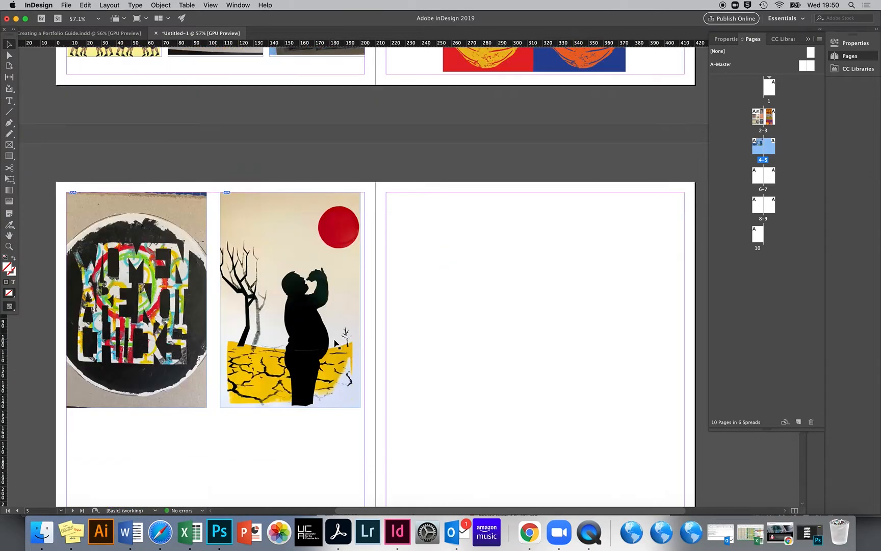
scroll(332, 339, "up", 12)
scroll(332, 340, "up", 5)
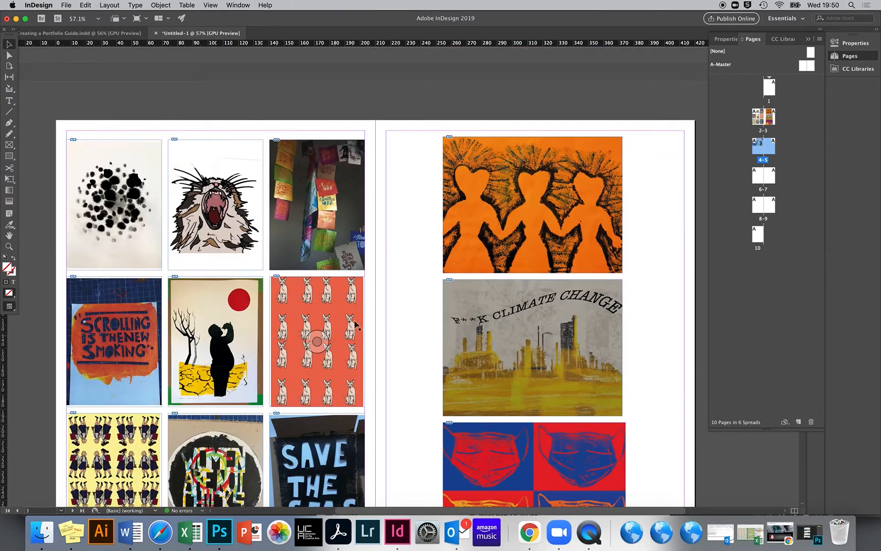
scroll(255, 264, "down", 1)
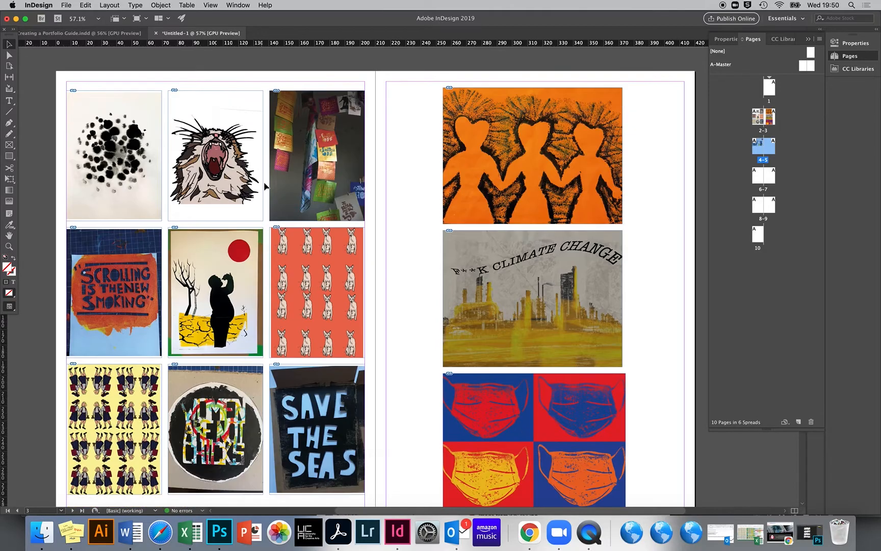
scroll(258, 371, "down", 2)
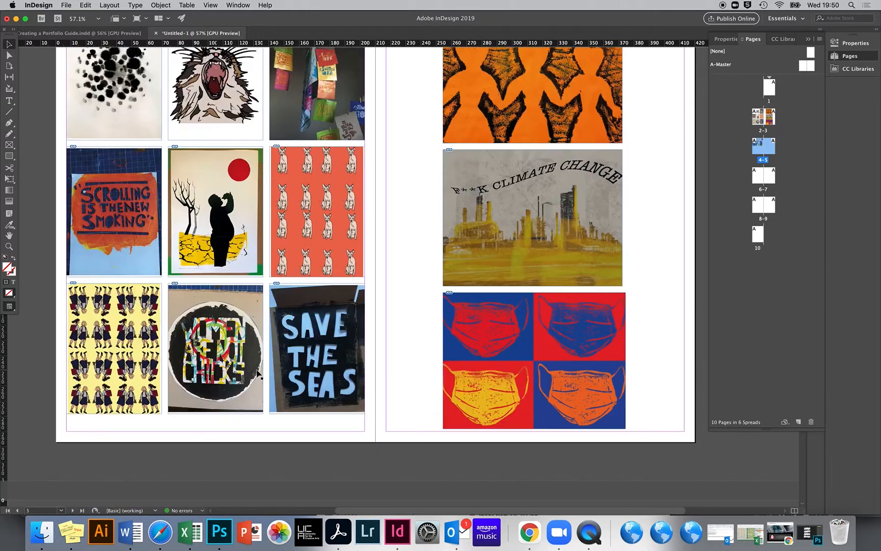
left_click(615, 336)
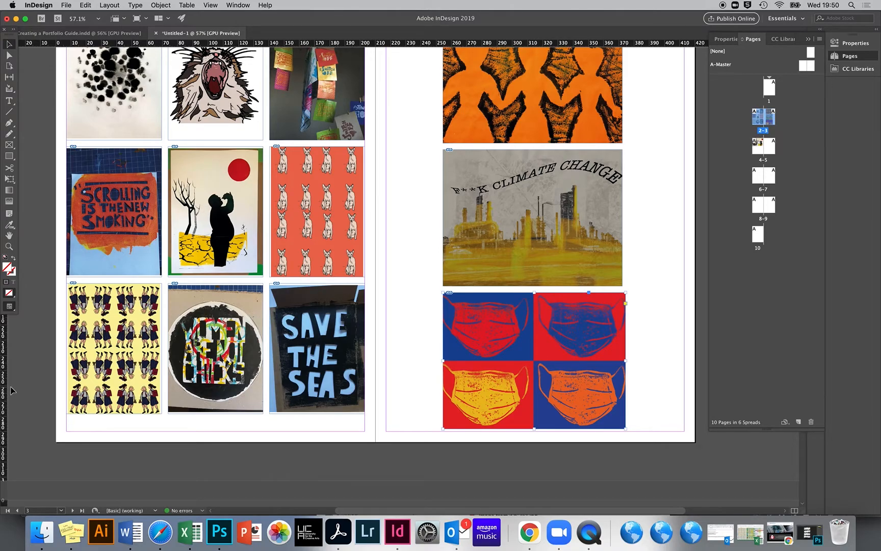
left_click_drag(5, 392, 443, 406)
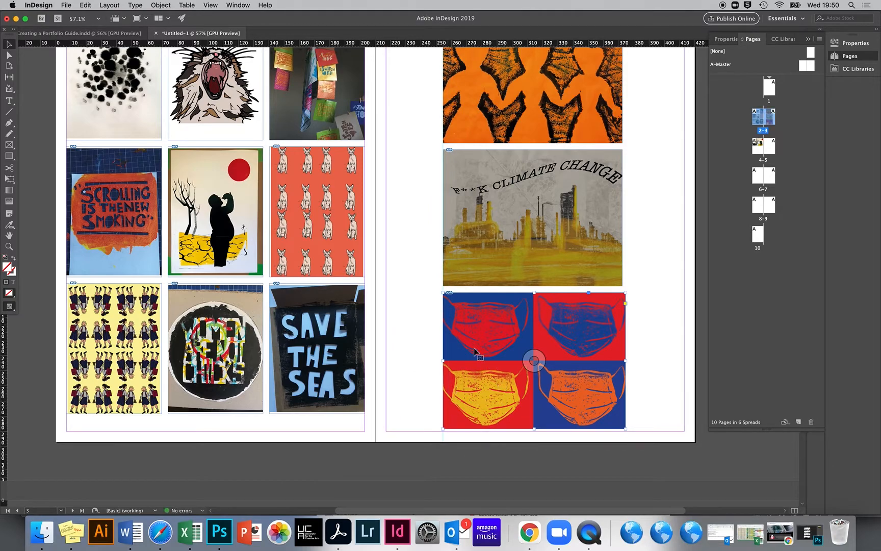
left_click_drag(5, 433, 621, 436)
Narrow the mask artwork to about 118 mm, its right edge on the guide.
left_click(612, 416)
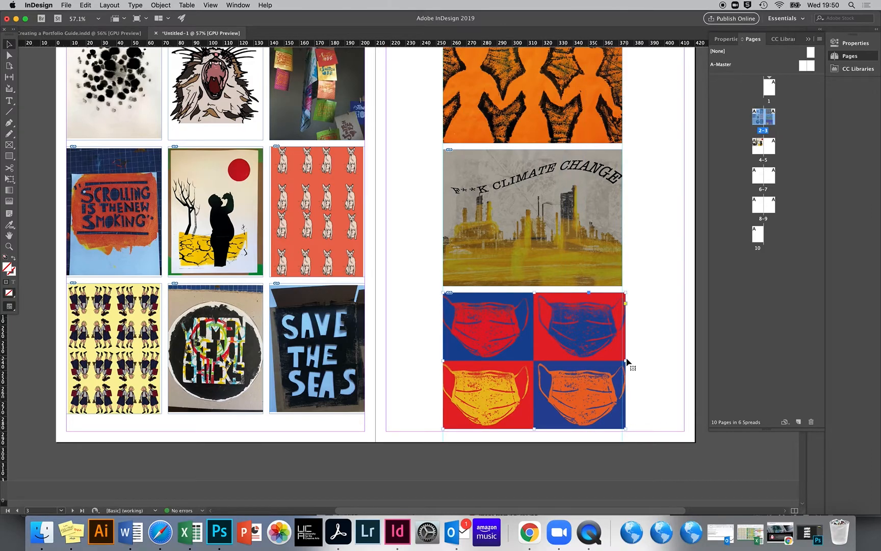
left_click_drag(625, 361, 621, 363)
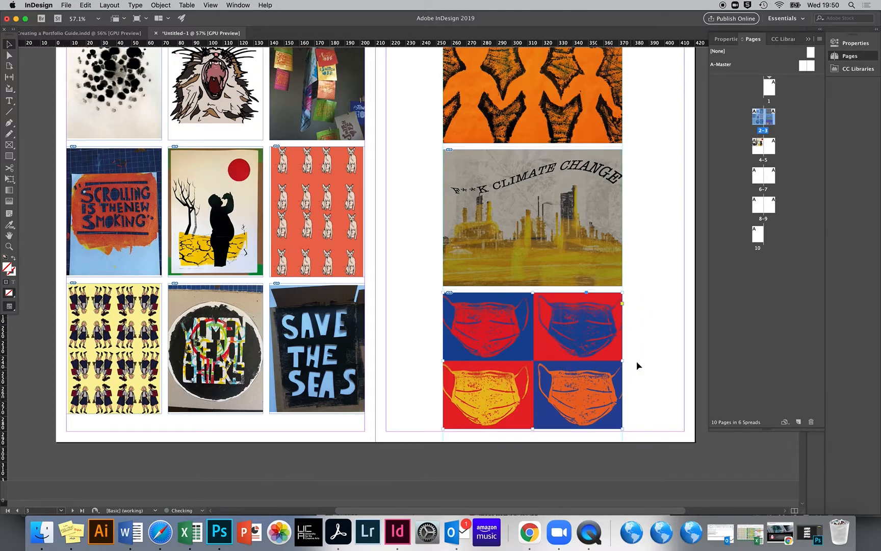
scroll(641, 346, "up", 4)
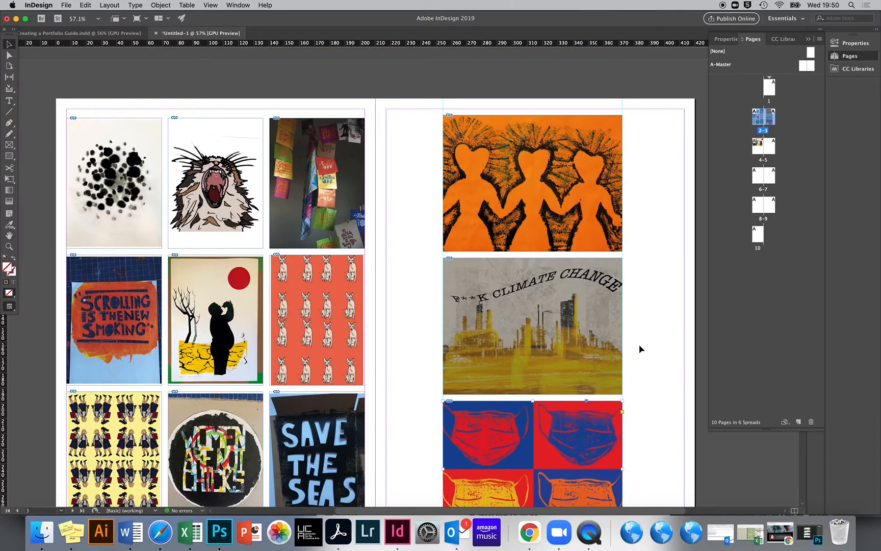
Draw an unfilled 218 × 314.667 mm rectangle over page 3 to the bleed, reviewing its fill swatches.
left_click(10, 158)
left_click_drag(379, 83, 710, 357)
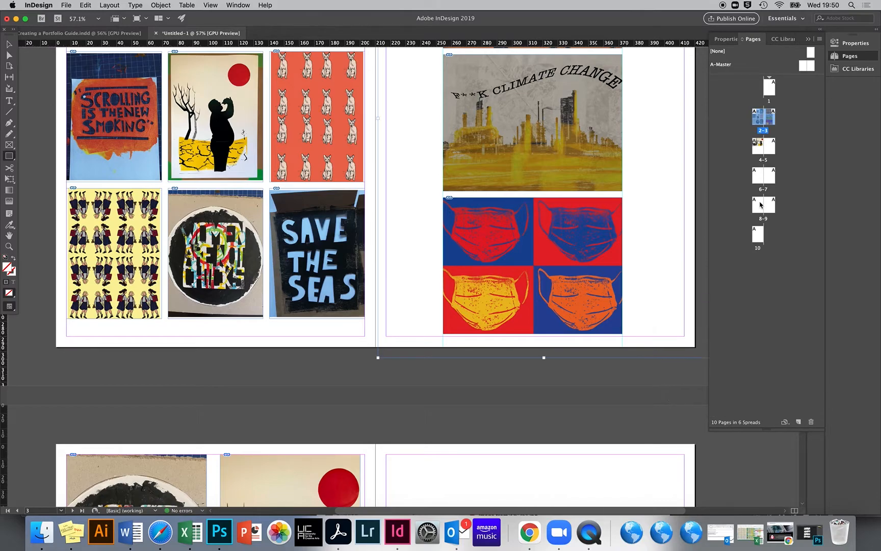
left_click(851, 44)
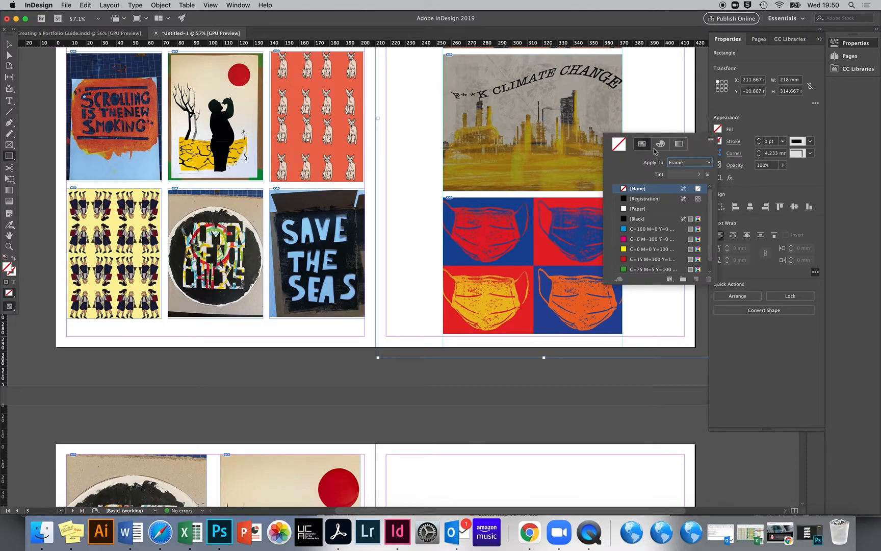
left_click(710, 141)
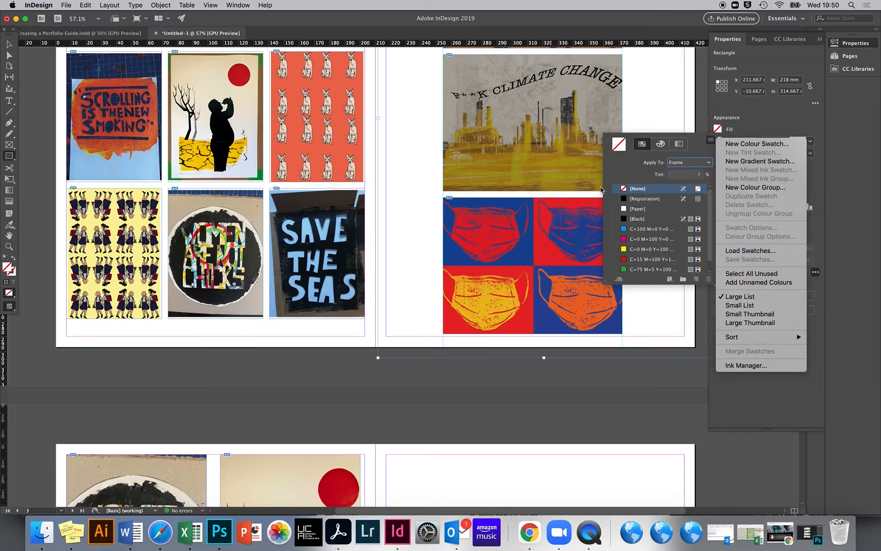
left_click(9, 226)
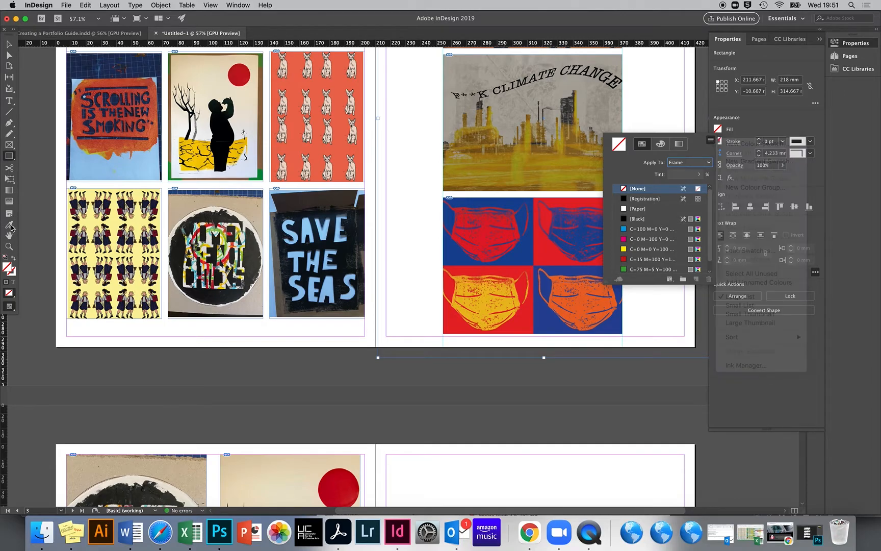
left_click(11, 226)
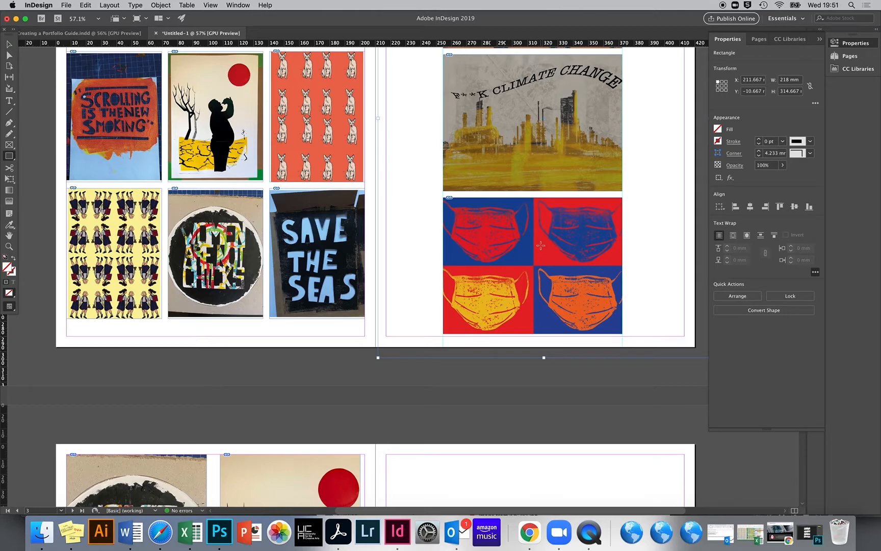
scroll(258, 213, "up", 5)
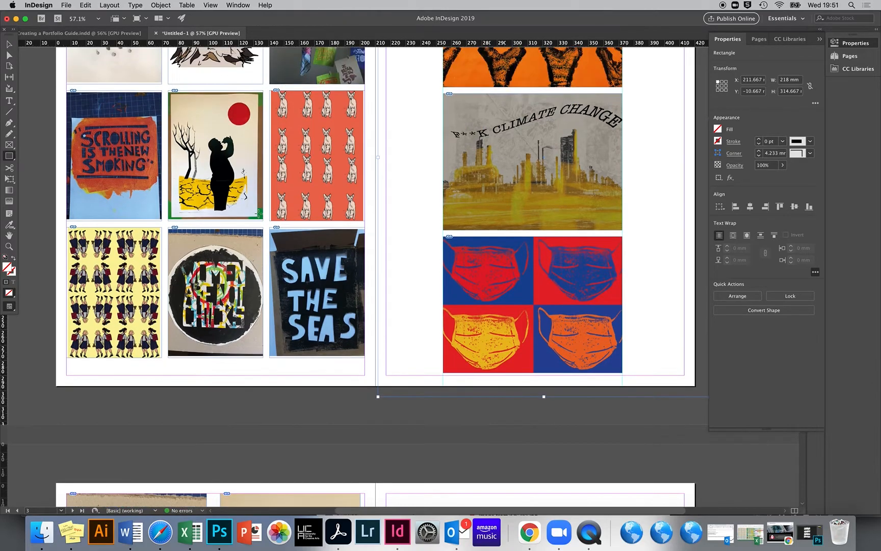
scroll(475, 308, "down", 10)
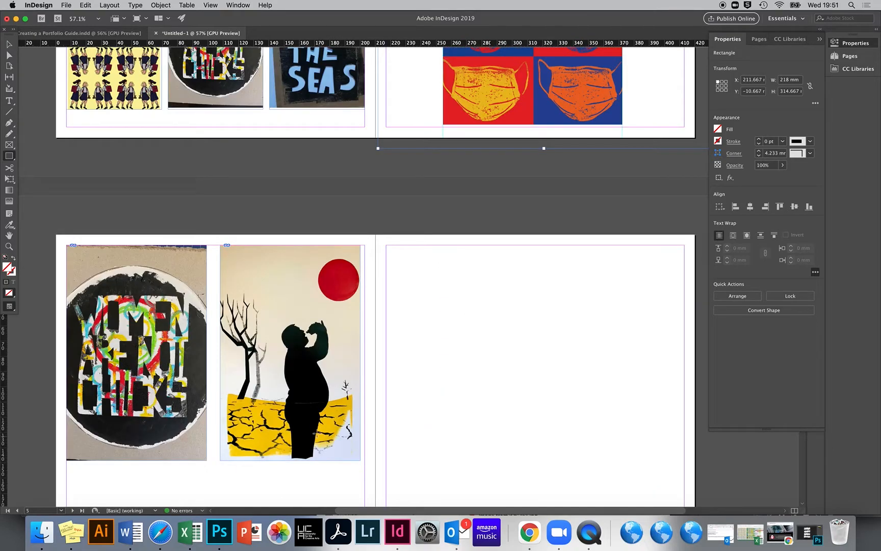
Sample a colour theme from the red-sun artwork and fill the page 3 rectangle with its yellow.
left_click(339, 367)
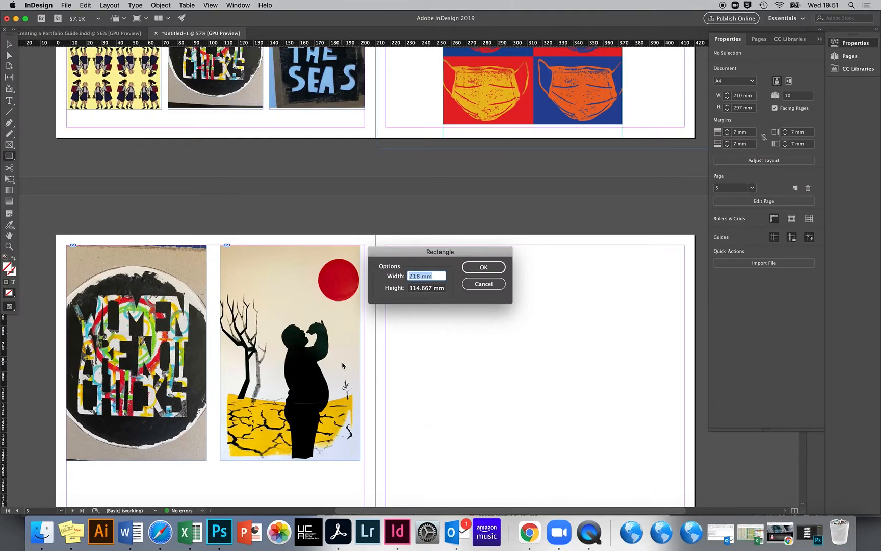
left_click(482, 284)
left_click(9, 225)
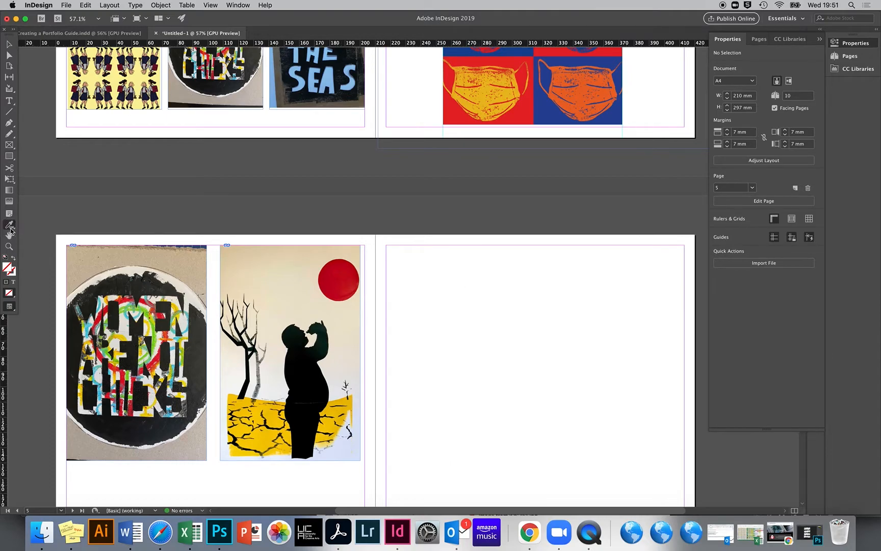
left_click(297, 320)
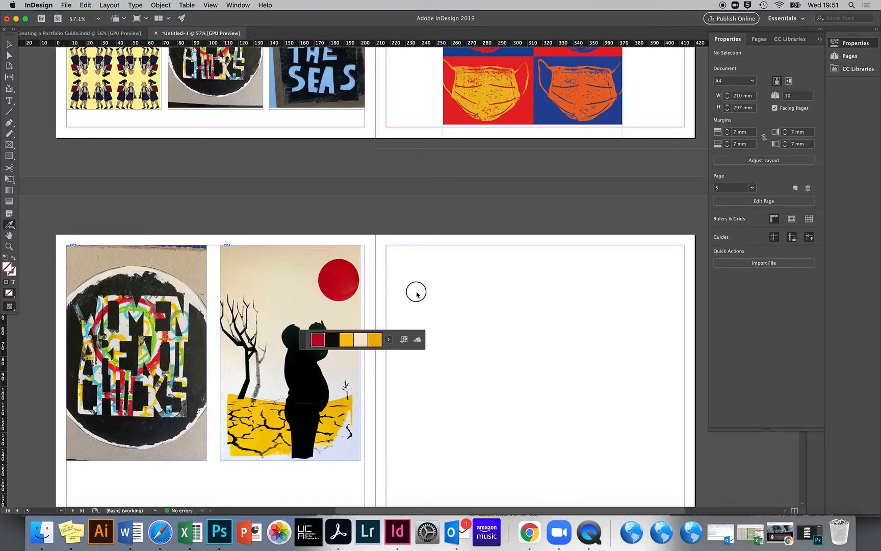
left_click(350, 342)
left_click(407, 94)
scroll(403, 102, "up", 5)
scroll(403, 109, "up", 4)
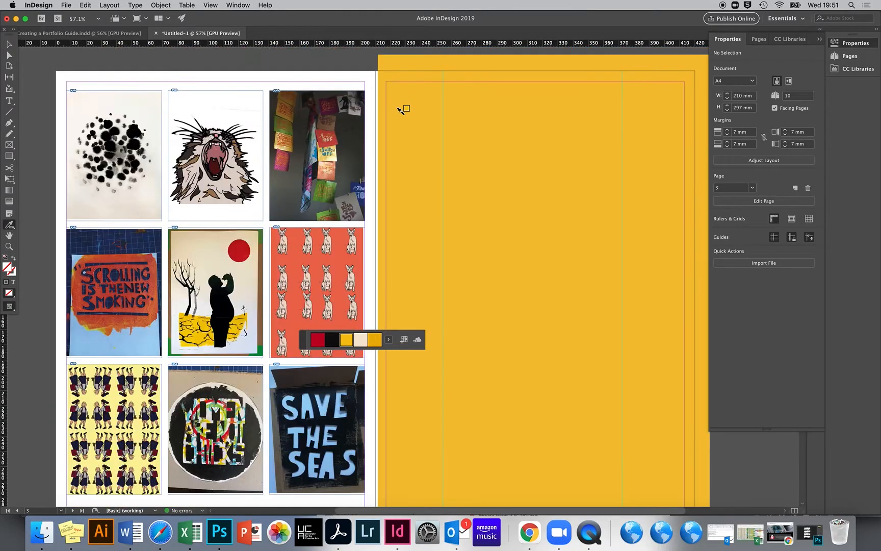
left_click(9, 46)
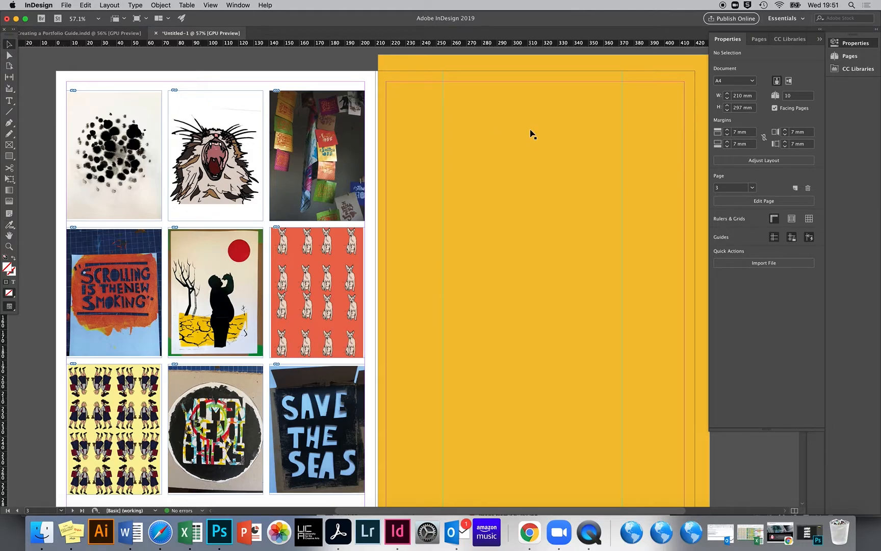
left_click(428, 69)
Send the yellow rectangle behind the artworks and trim it to the 210 × 297 mm page edges.
right_click(425, 67)
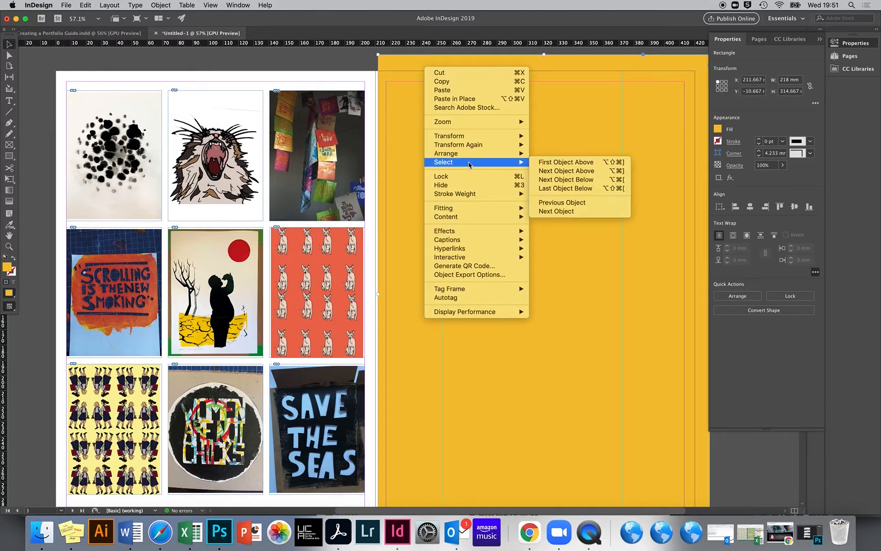
mouse_move(472, 159)
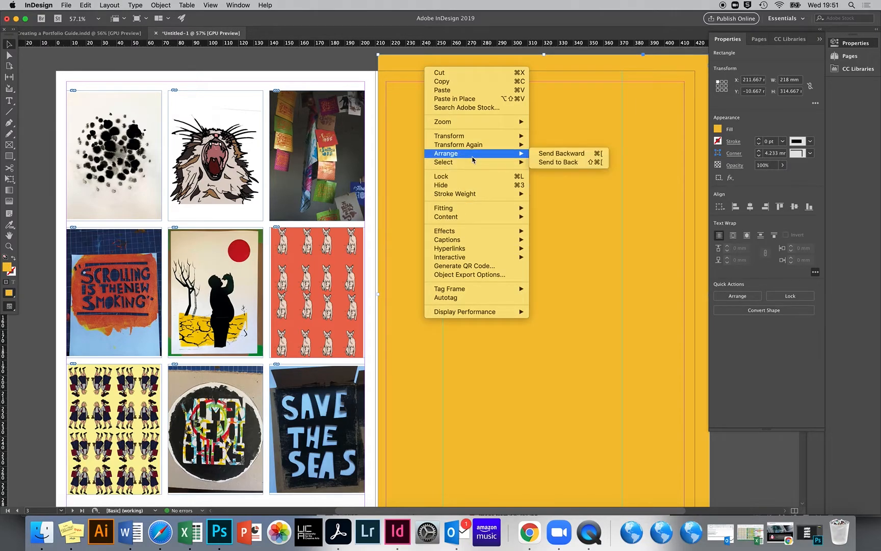
left_click(580, 164)
left_click_drag(543, 54, 543, 70)
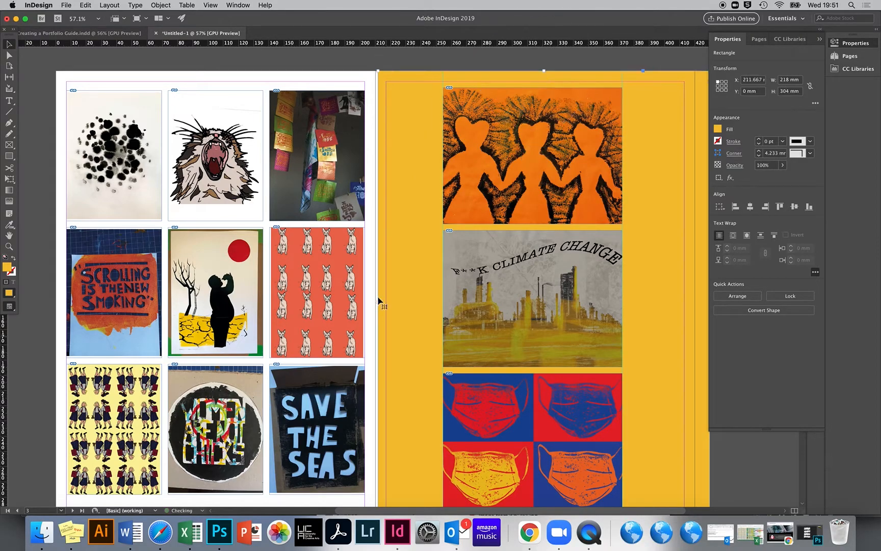
left_click_drag(378, 303, 376, 301)
scroll(394, 319, "down", 5)
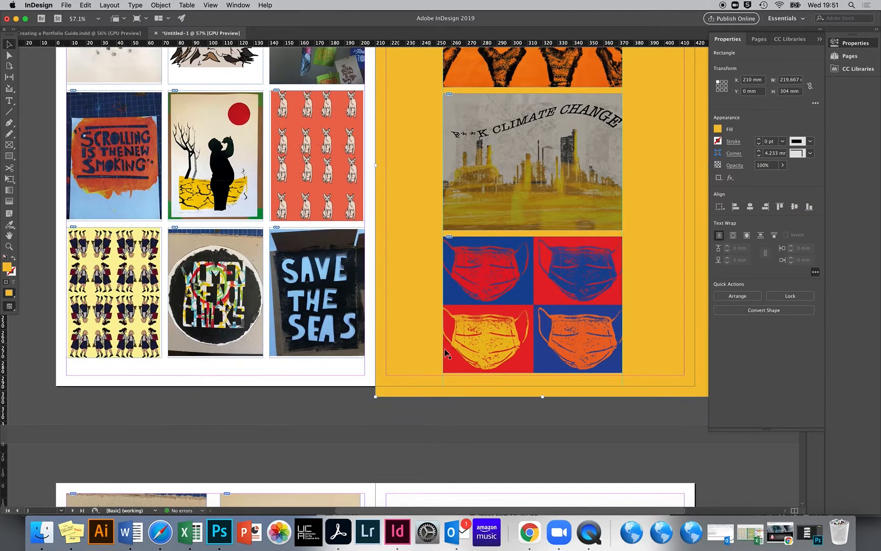
left_click_drag(541, 396, 542, 386)
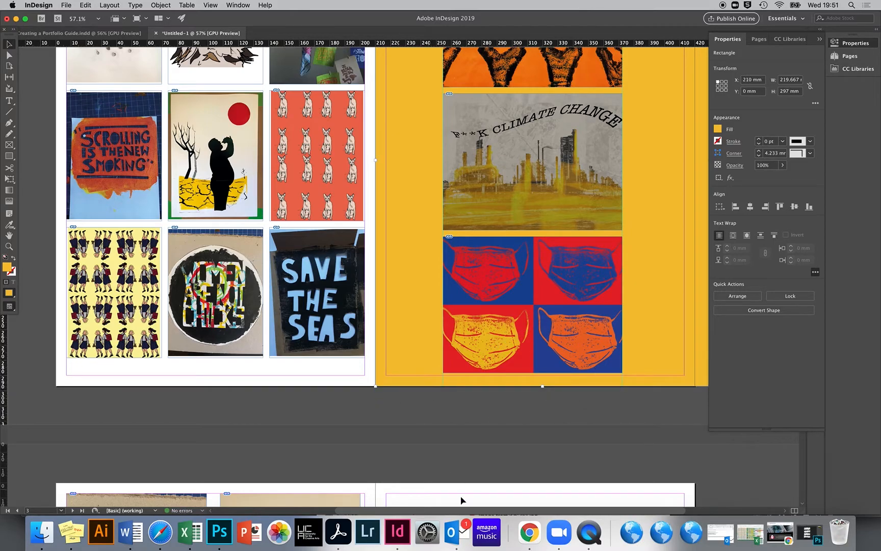
left_click_drag(481, 511, 523, 510)
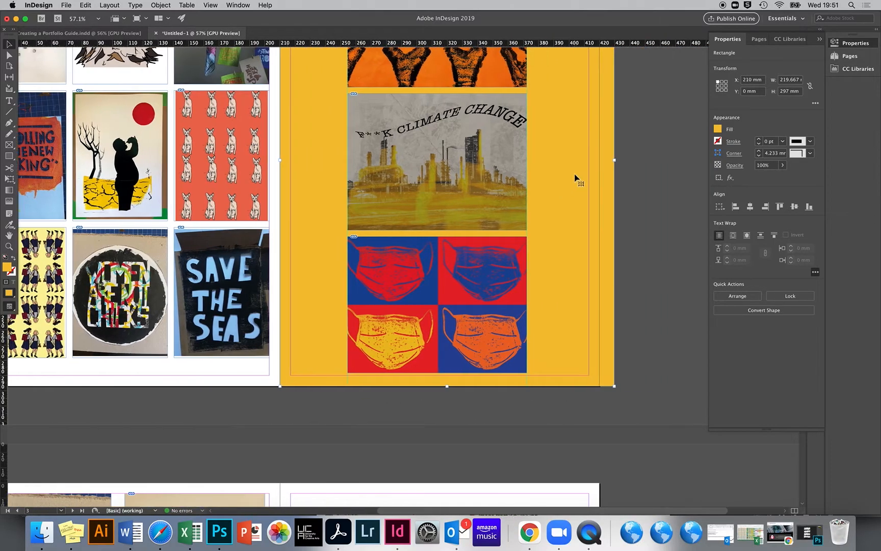
mouse_move(615, 160)
left_mouse_down()
mouse_move(589, 161)
mouse_move(600, 160)
left_mouse_up()
scroll(604, 189, "up", 5)
left_click(633, 206)
Toggle the guide-free preview to check the golden background on spread 2–3.
key("w")
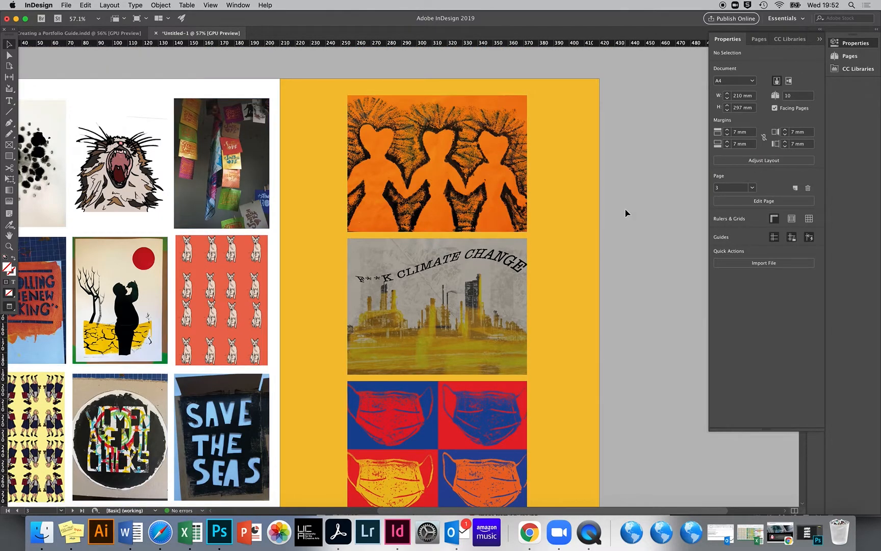
scroll(560, 255, "down", 1)
scroll(510, 306, "down", 2)
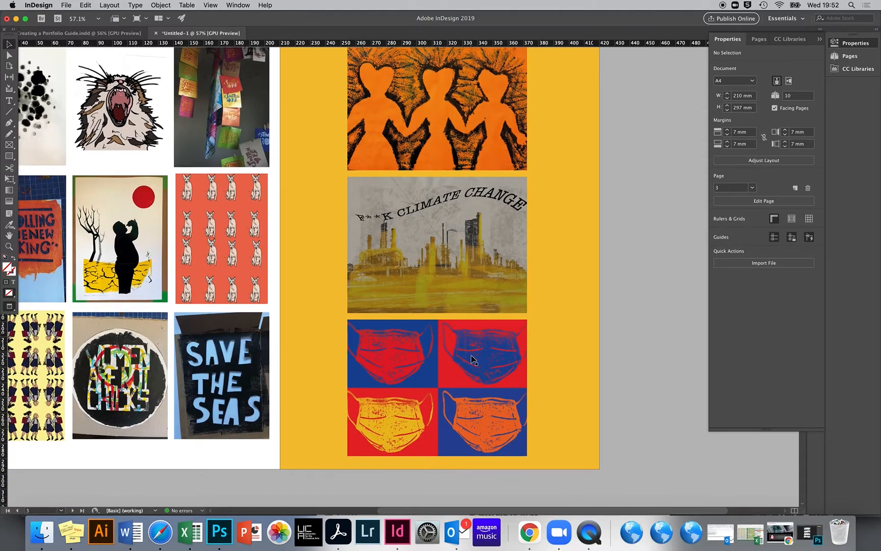
key("w")
key("w")
key("w")
key("w")
left_click_drag(566, 511, 513, 510)
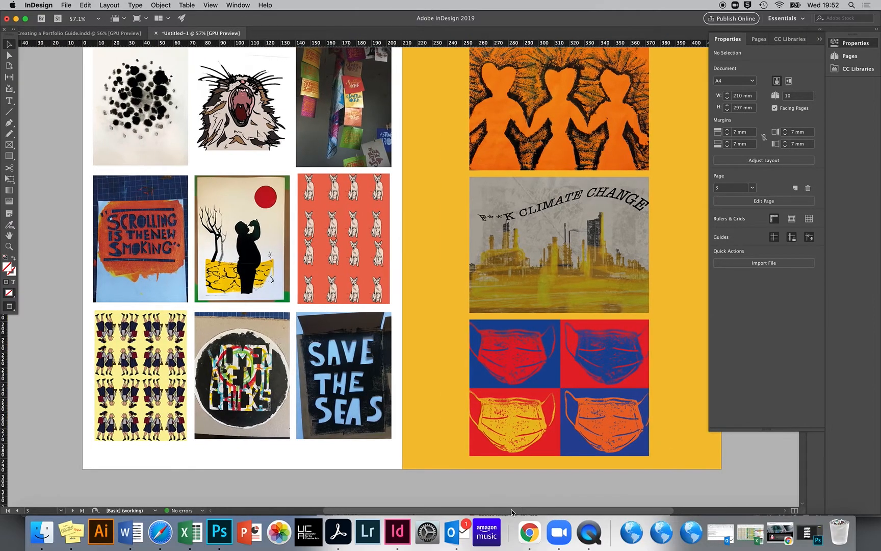
key("w")
key("w")
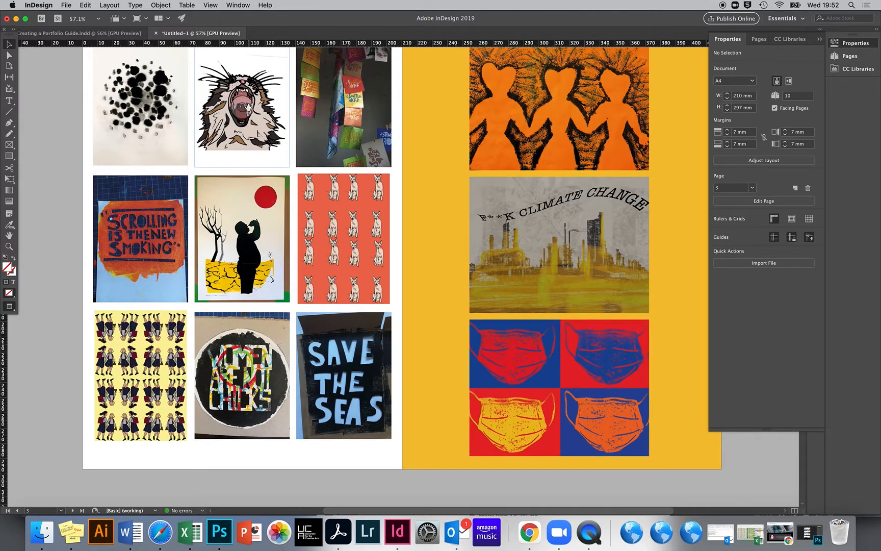
Give the ink-blot, cat drawing, posters, Scrolling, cat-pattern and red-sun frames 1 pt black borders.
left_click(168, 135)
scroll(173, 151, "up", 1)
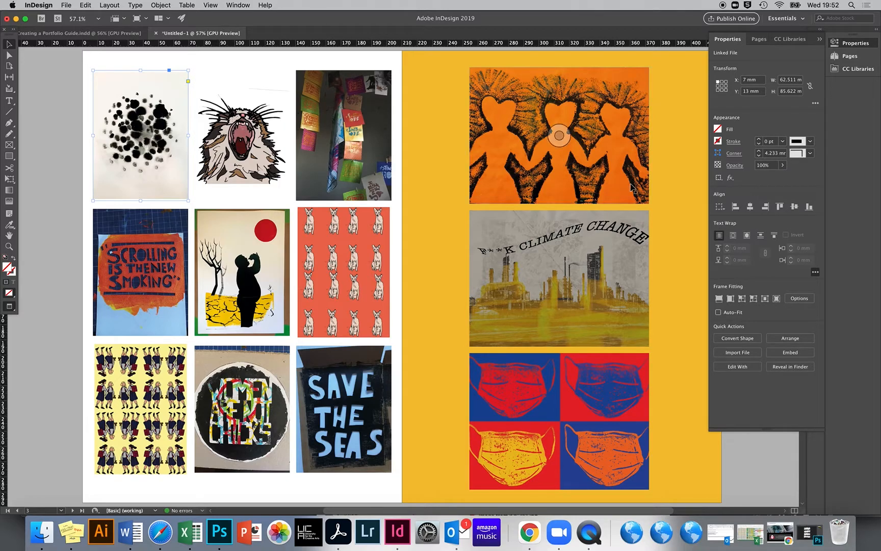
left_click(761, 139)
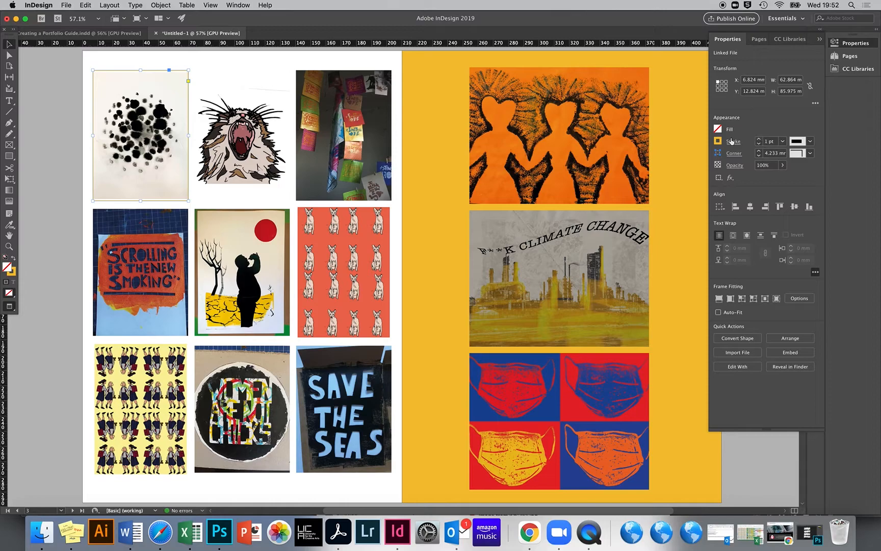
left_click(12, 226)
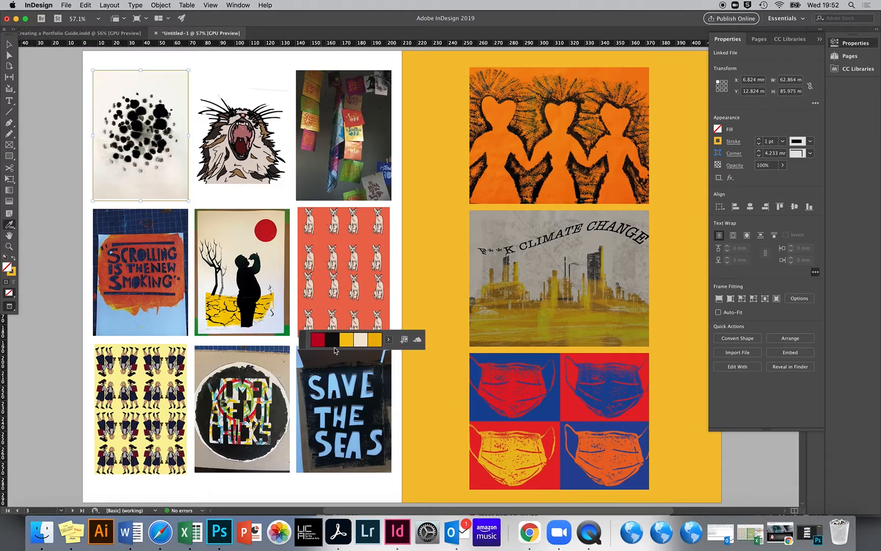
left_click(332, 340)
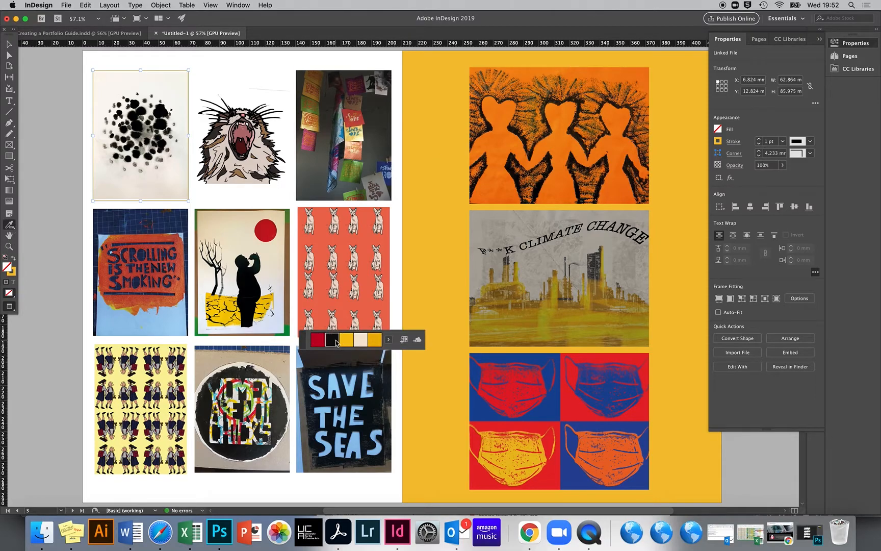
left_click(185, 143)
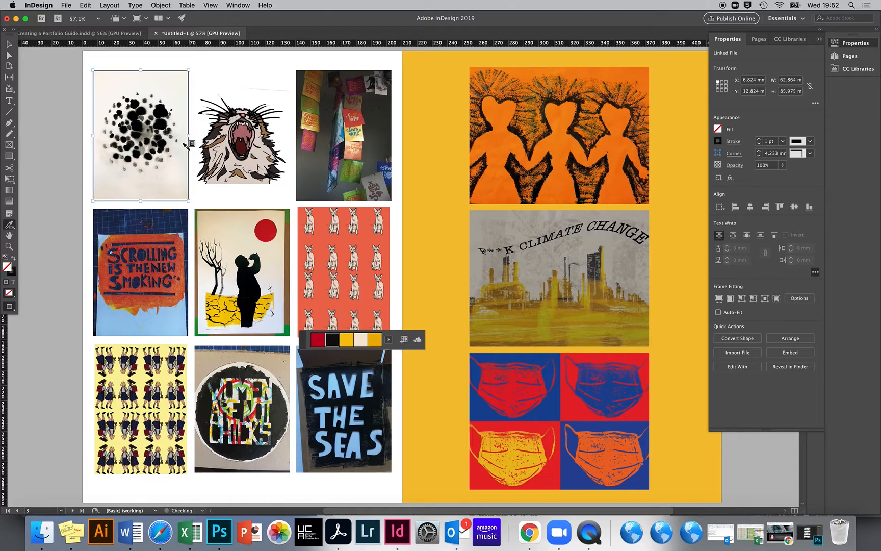
left_click(203, 194)
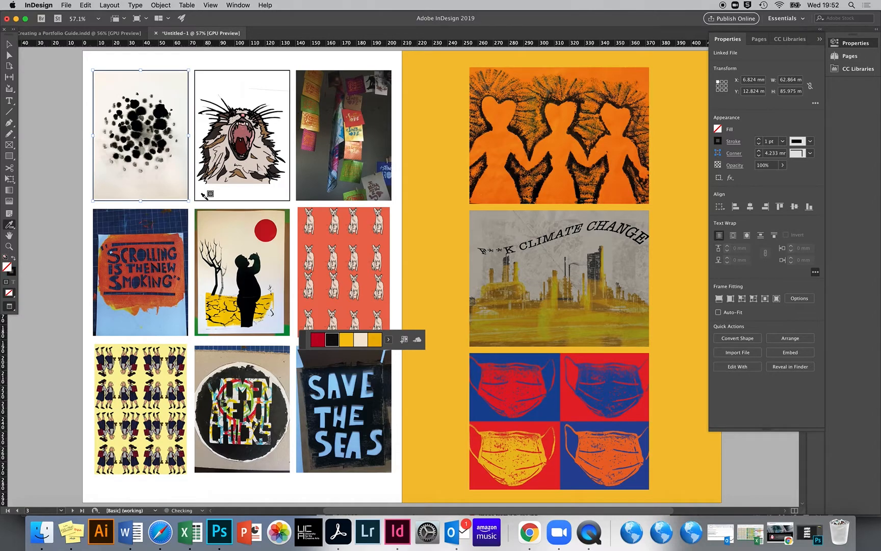
left_click(313, 196)
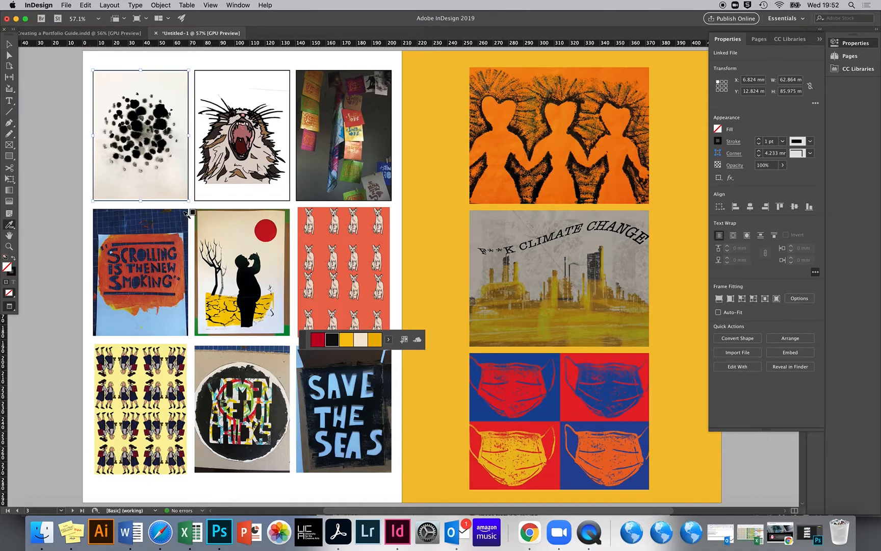
left_click(183, 211)
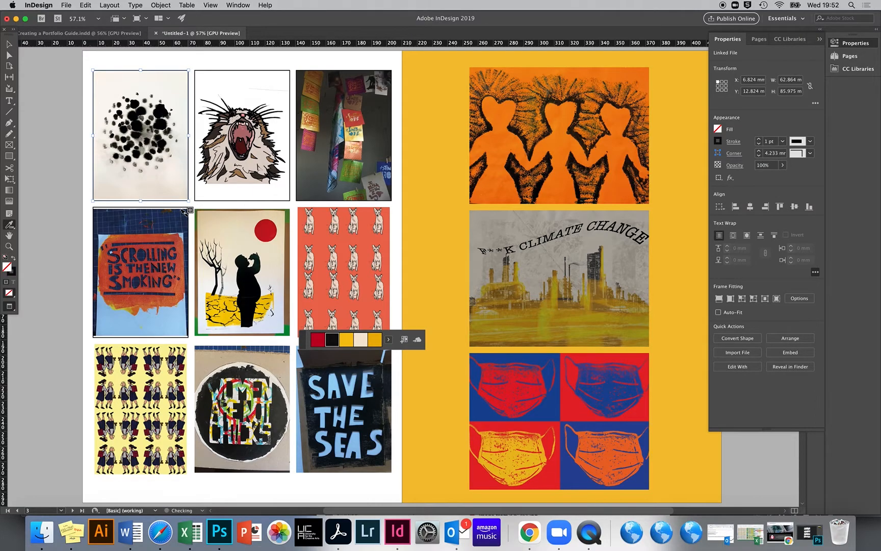
left_click(297, 204)
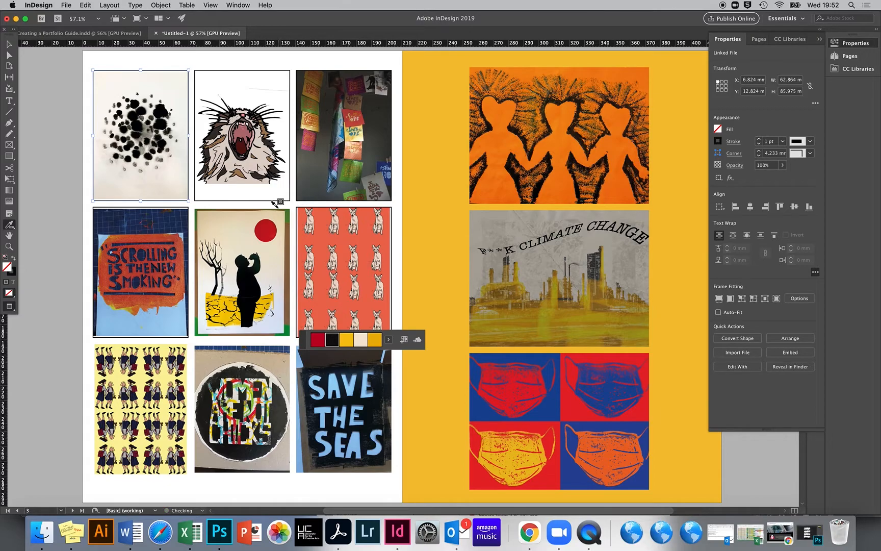
left_click(276, 206)
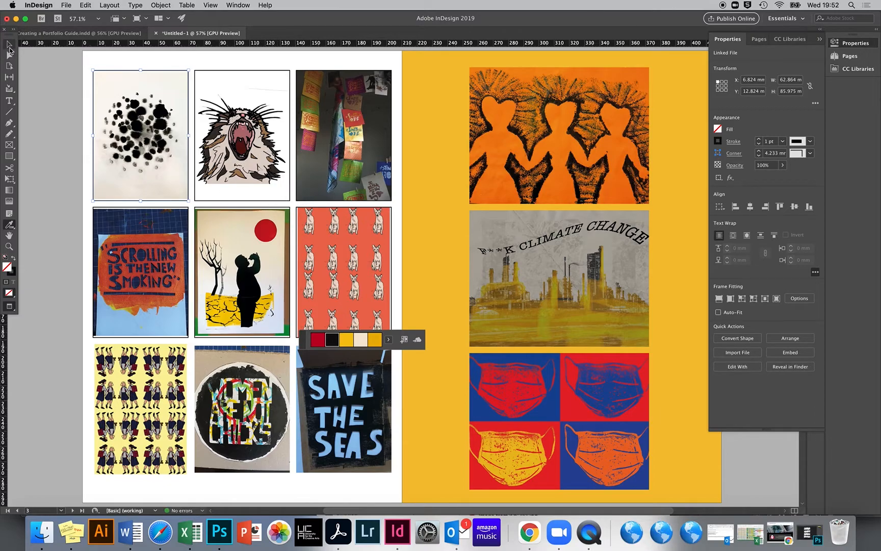
Add black borders to the bottom-row circular lettering, yellow pattern and SAVE THE SEAS artworks.
left_click(9, 46)
left_click_drag(84, 353, 394, 441)
left_click(9, 224)
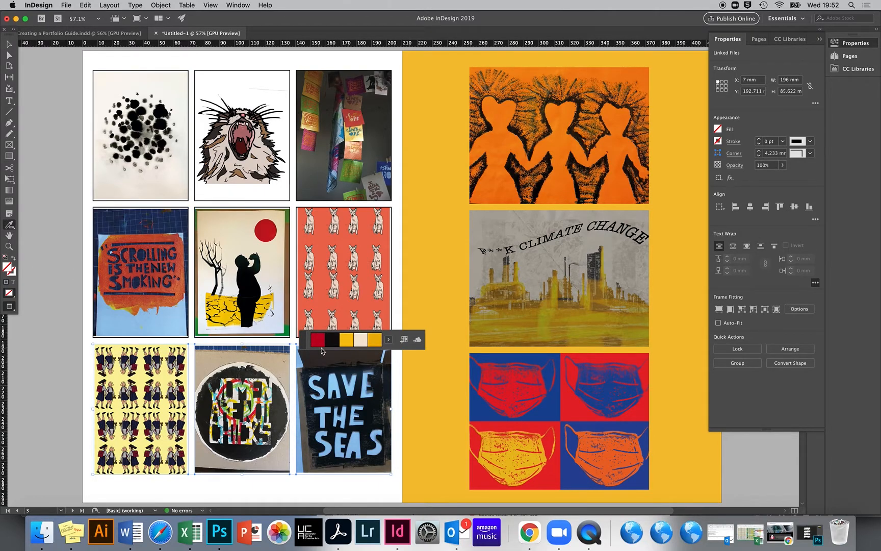
left_click(261, 344)
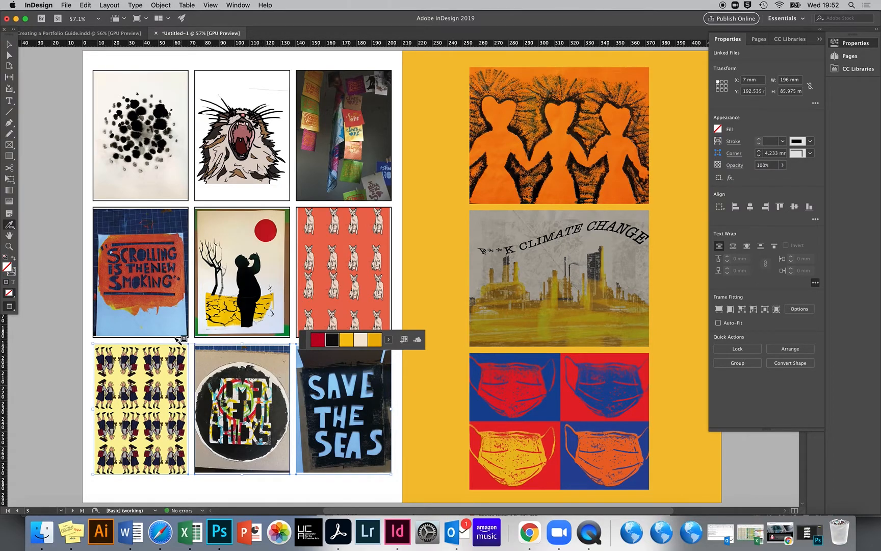
left_click(176, 339)
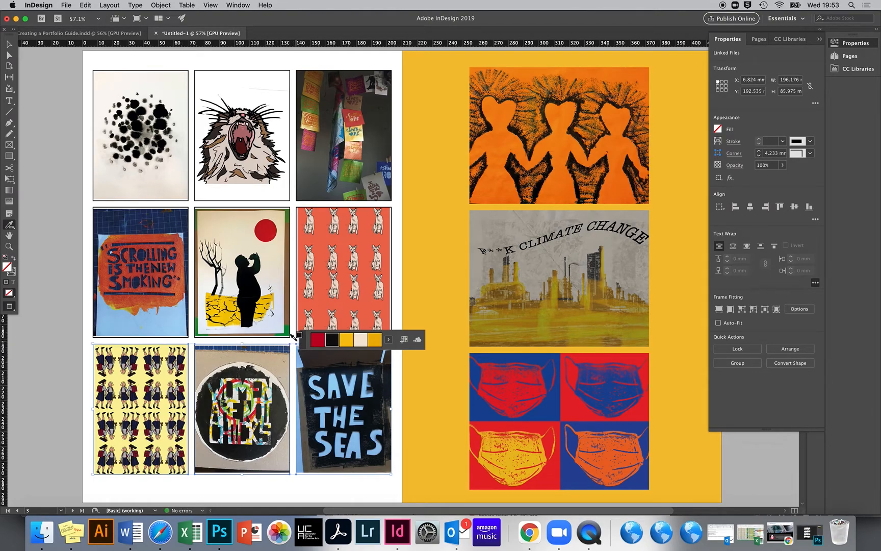
left_click(388, 385, "alt")
left_click(9, 44)
left_click(343, 271)
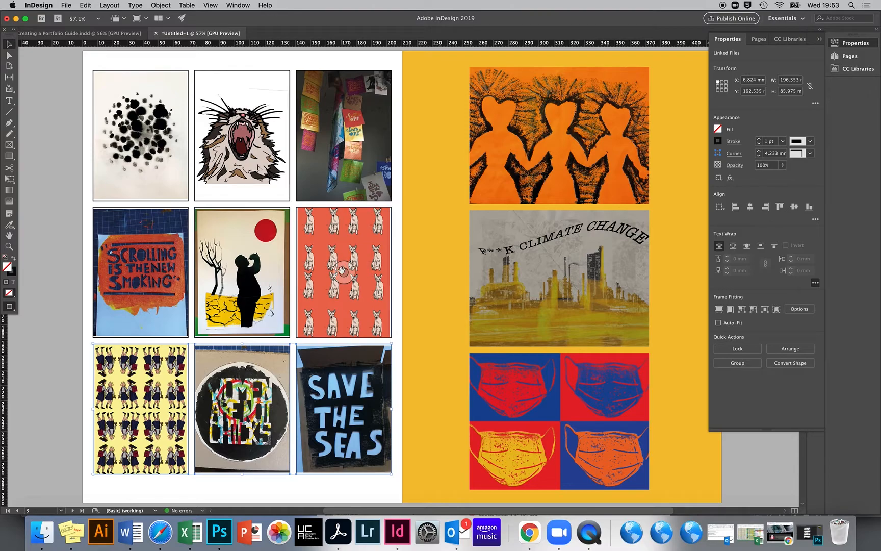
Make the cat-pattern image fill its frame proportionally.
left_click(343, 272)
right_click(347, 259)
mouse_move(388, 373)
left_click(492, 374)
Enlarge and reposition the Scrolling image within its frame.
left_click(143, 263)
left_click(182, 209)
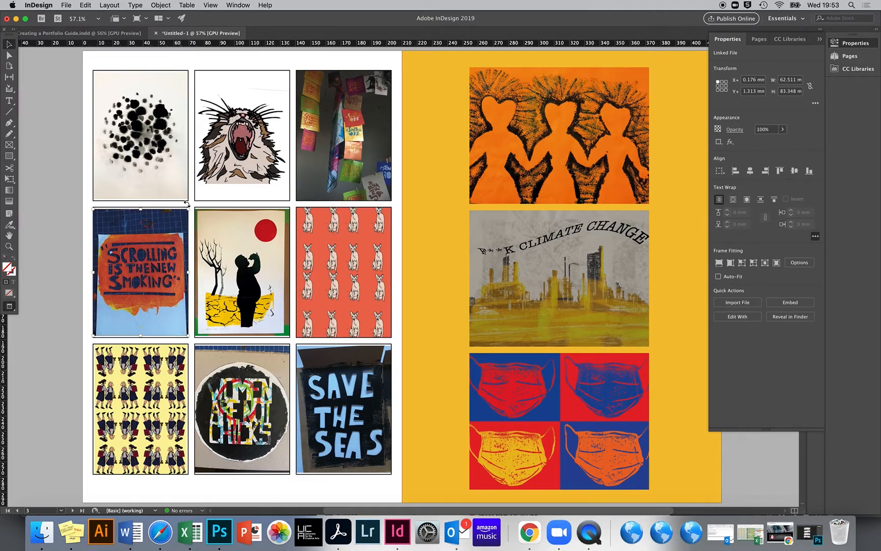
left_click_drag(189, 209, 218, 189)
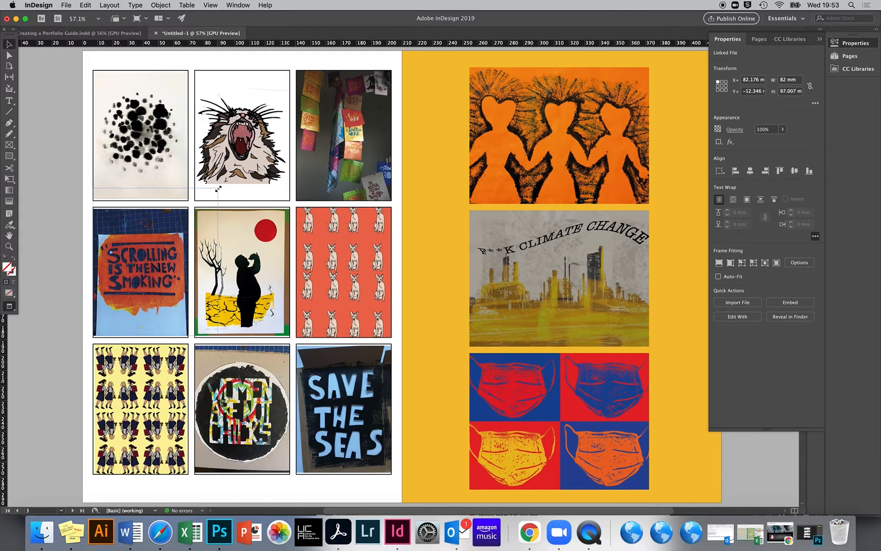
left_click_drag(159, 234, 151, 249)
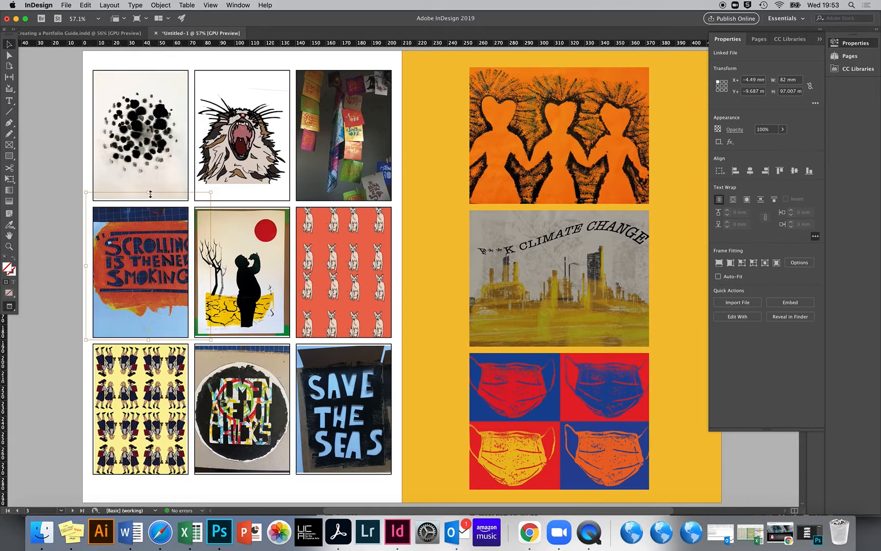
left_click_drag(151, 193, 151, 170)
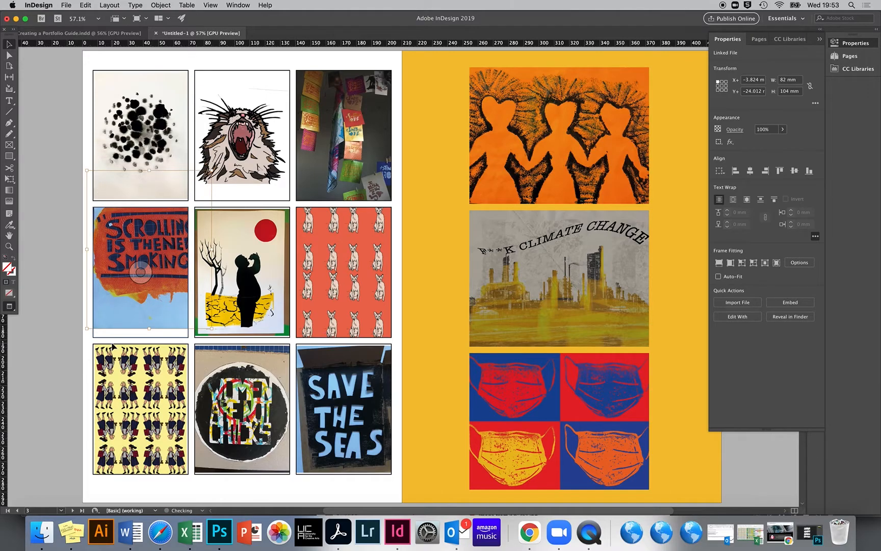
left_click_drag(150, 329, 150, 336)
left_click_drag(154, 285, 145, 294)
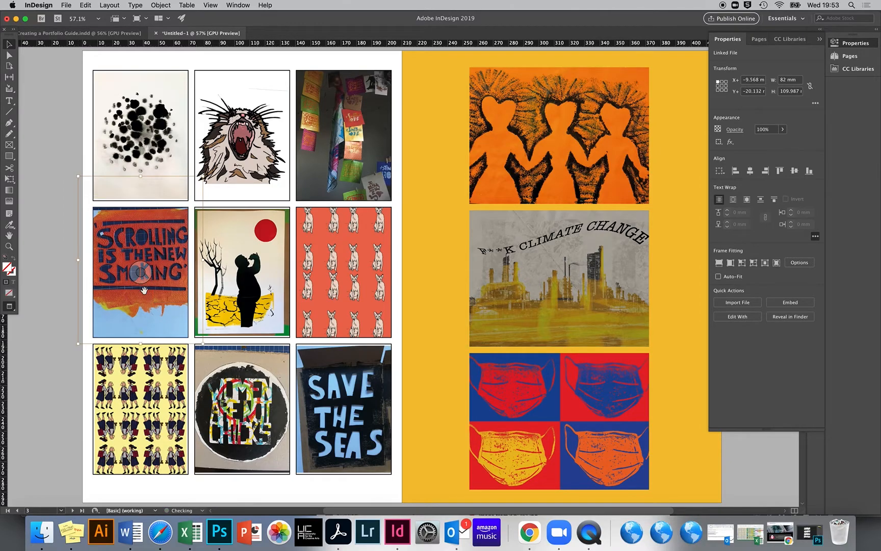
Enlarge the red-sun image to about 69.5 × 92.7 mm and nudge it up-left within its frame.
left_click(243, 271)
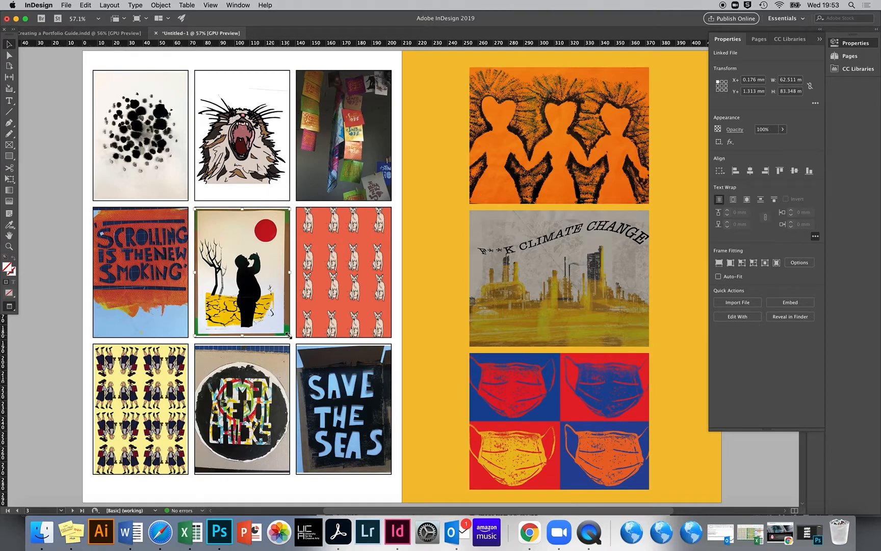
left_click_drag(289, 335, 299, 349)
left_click_drag(270, 310, 266, 310)
key("Up")
key("Up")
key("Up")
key("Up")
key("Up")
key("Up")
key("Up")
key("Up")
key("Up")
key("Up")
key("Up")
key("Up")
key("Up")
key("Up")
key("Left")
key("Left")
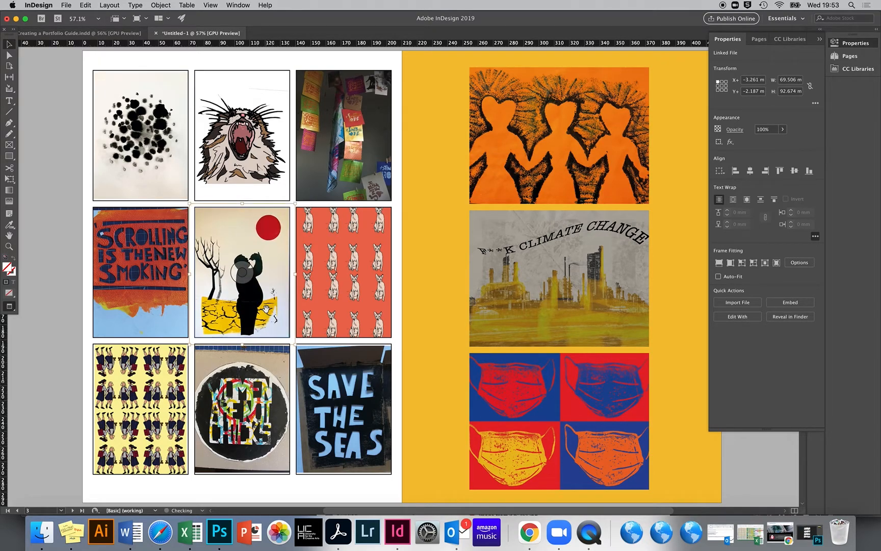
scroll(464, 318, "up", 10)
scroll(463, 319, "down", 10)
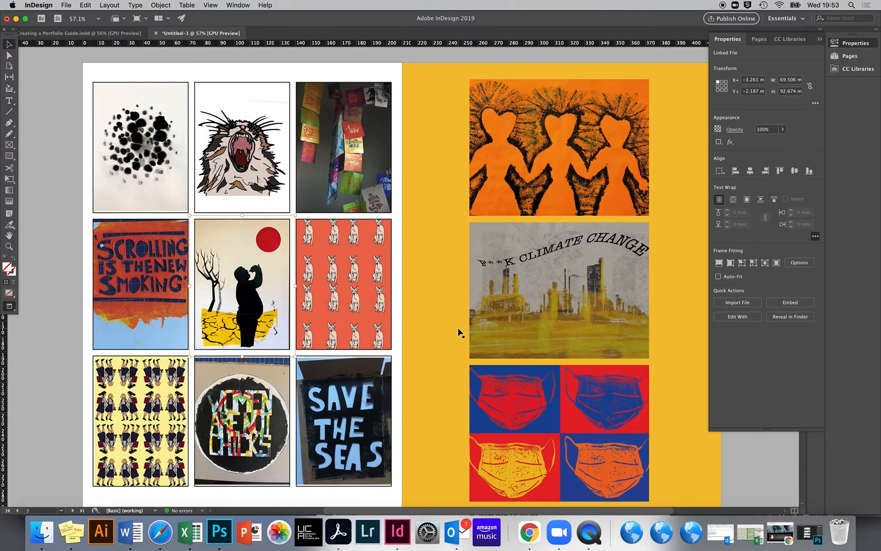
Show the guides and frame edges again on page 4.
key("w")
scroll(344, 401, "down", 12)
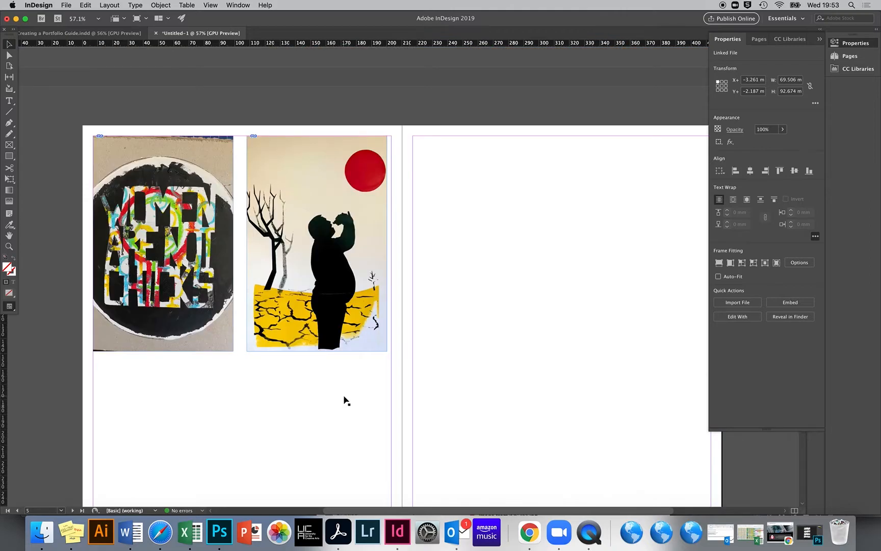
scroll(345, 401, "up", 3)
scroll(344, 401, "down", 3)
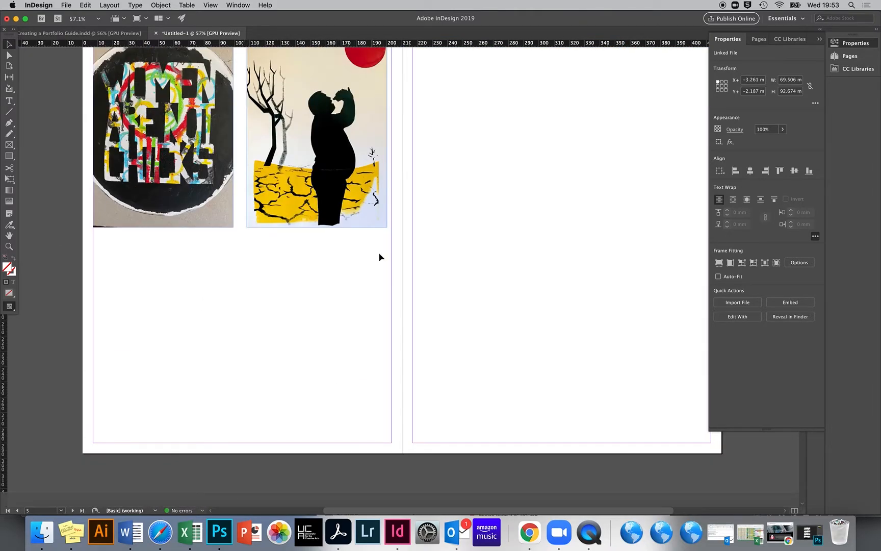
scroll(298, 248, "up", 1)
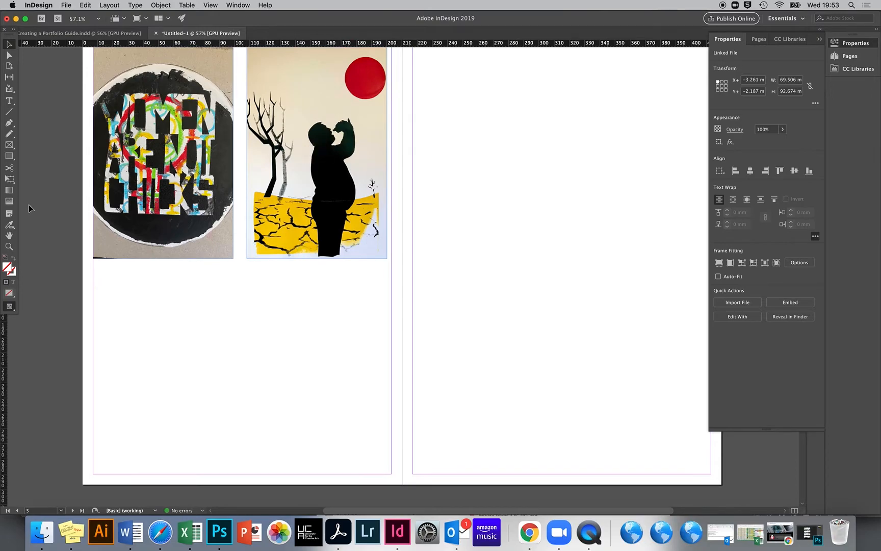
Draw a text frame below the two artworks, fill it with placeholder text, and select all of it.
left_click(9, 101)
left_click_drag(96, 270, 388, 444)
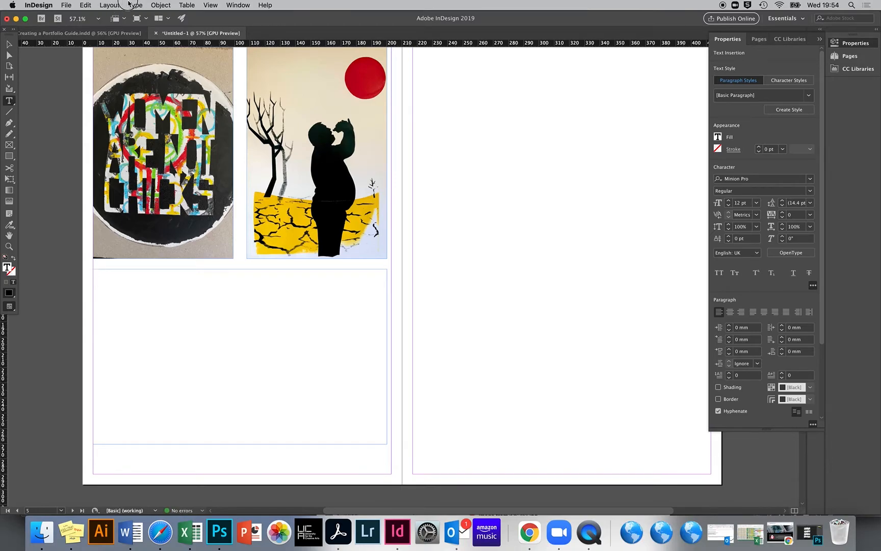
left_click(132, 5)
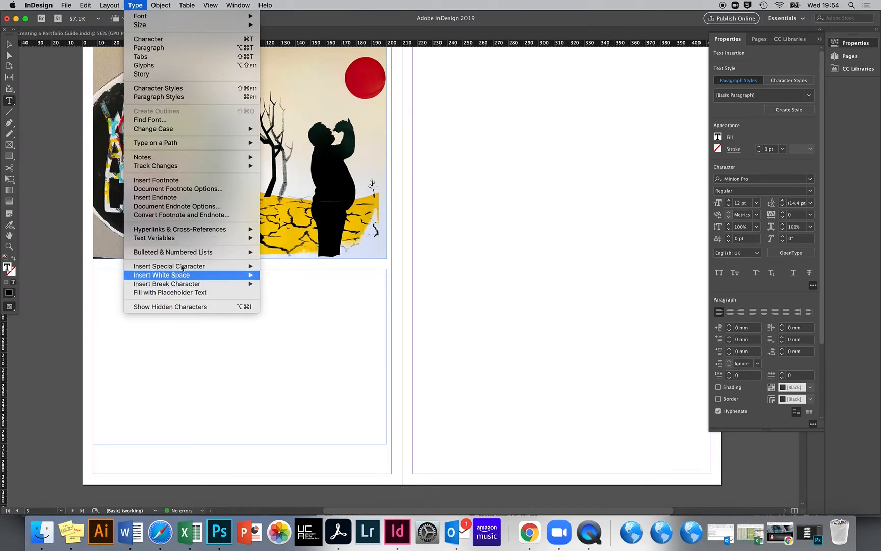
left_click(182, 292)
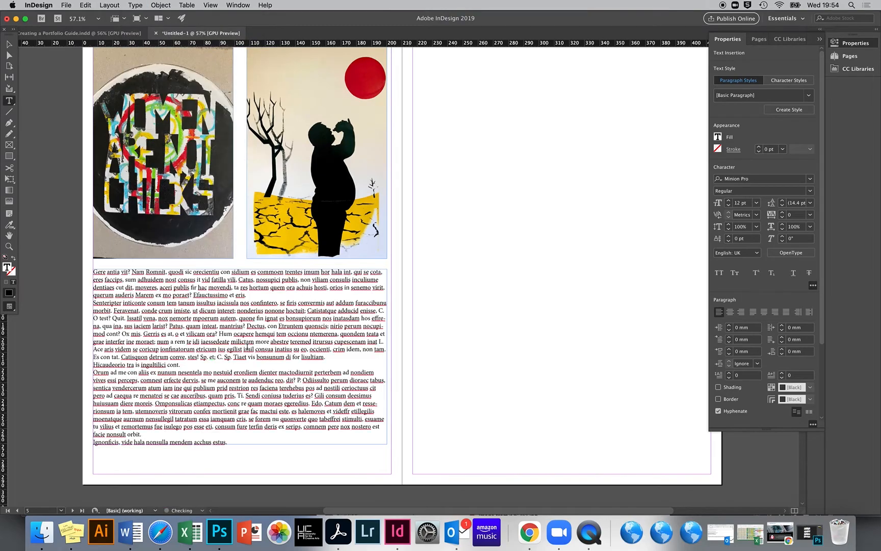
left_click_drag(236, 441, 102, 236)
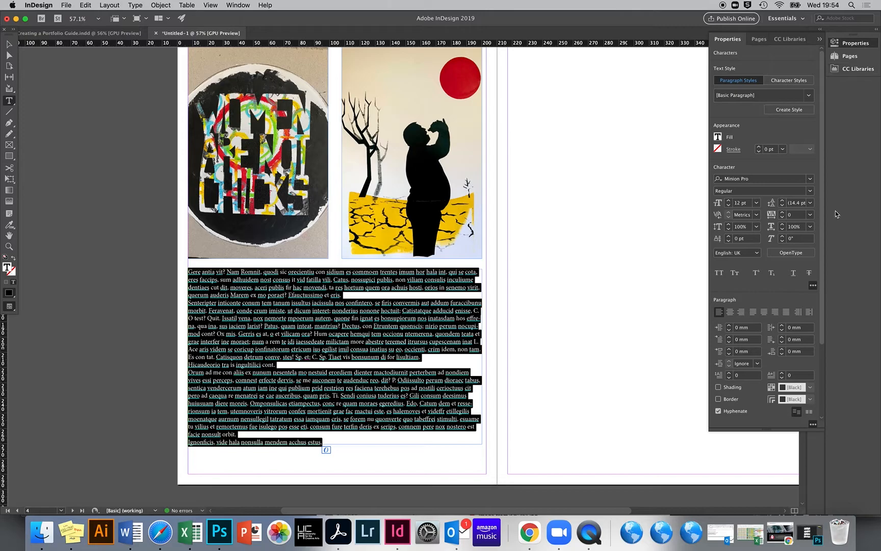
Set the placeholder text to Calibri at 10 pt.
left_click(811, 179)
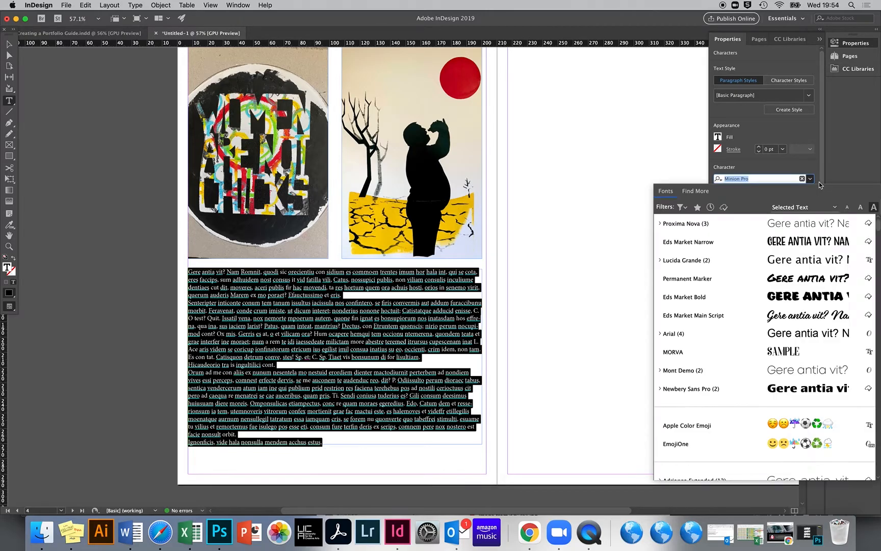
scroll(786, 366, "down", 5)
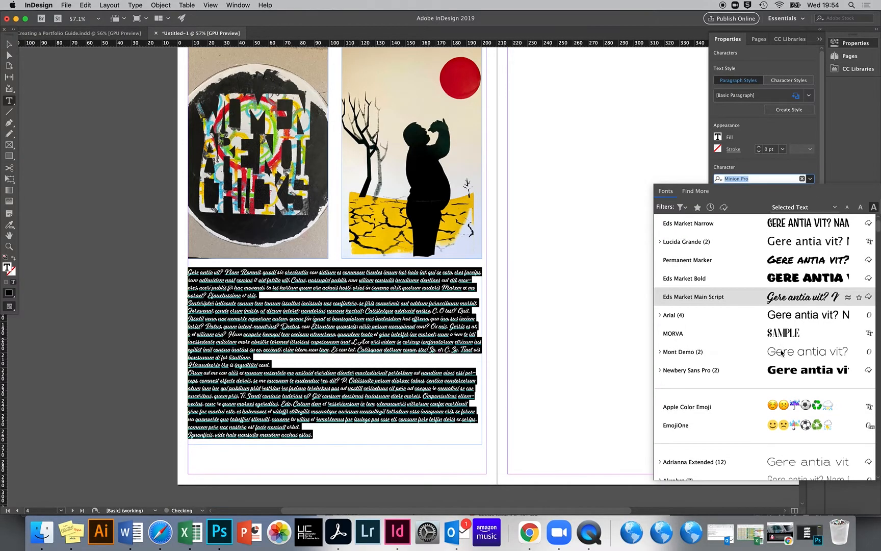
scroll(785, 366, "down", 4)
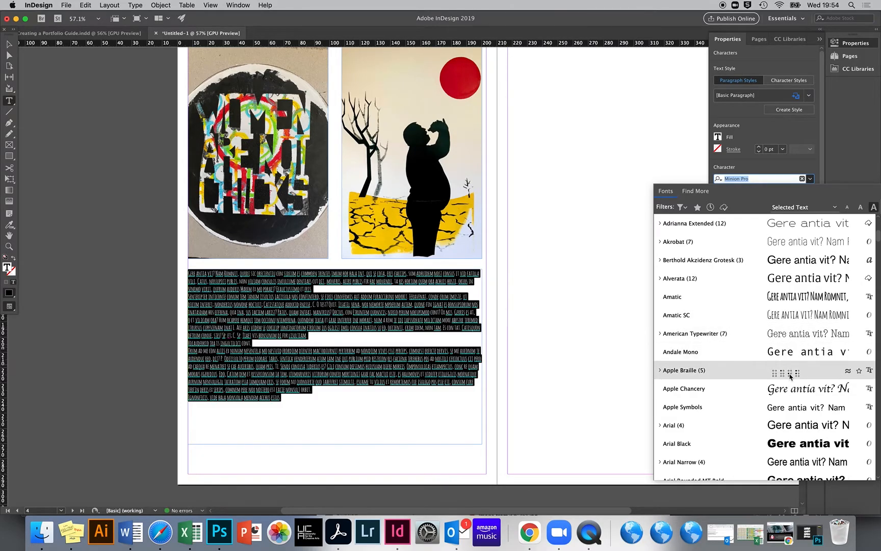
scroll(785, 368, "down", 3)
scroll(785, 429, "down", 8)
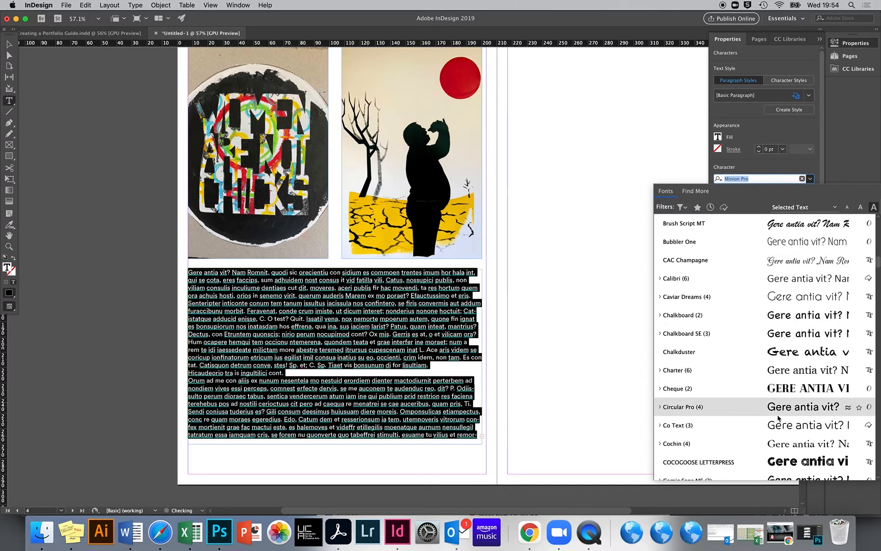
scroll(782, 419, "down", 2)
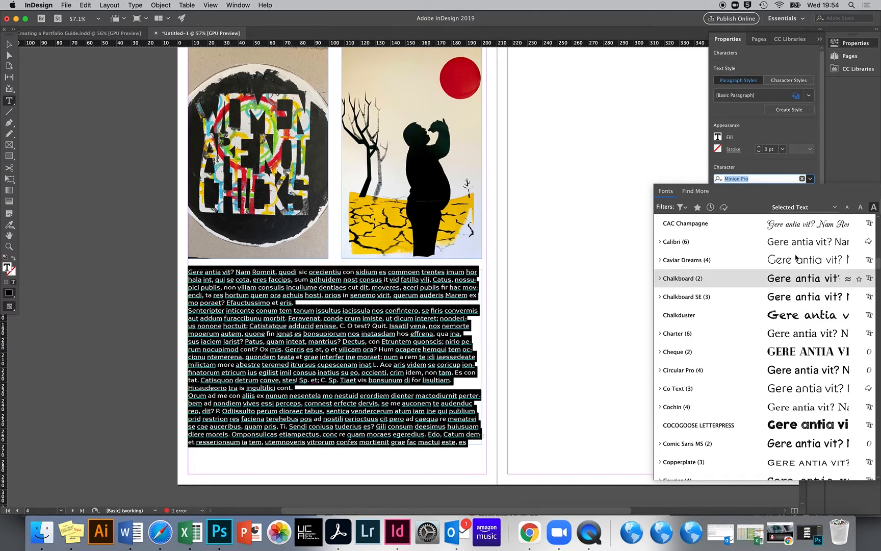
key("Return")
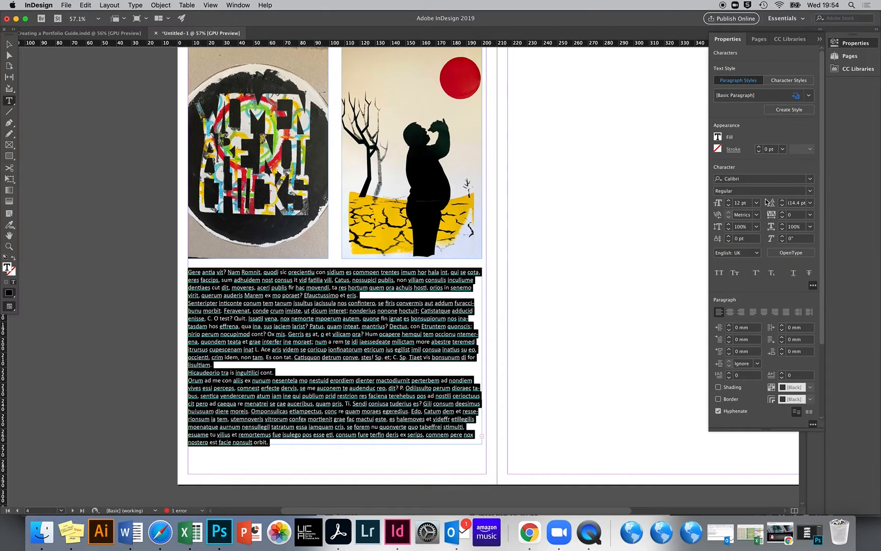
left_click(729, 206)
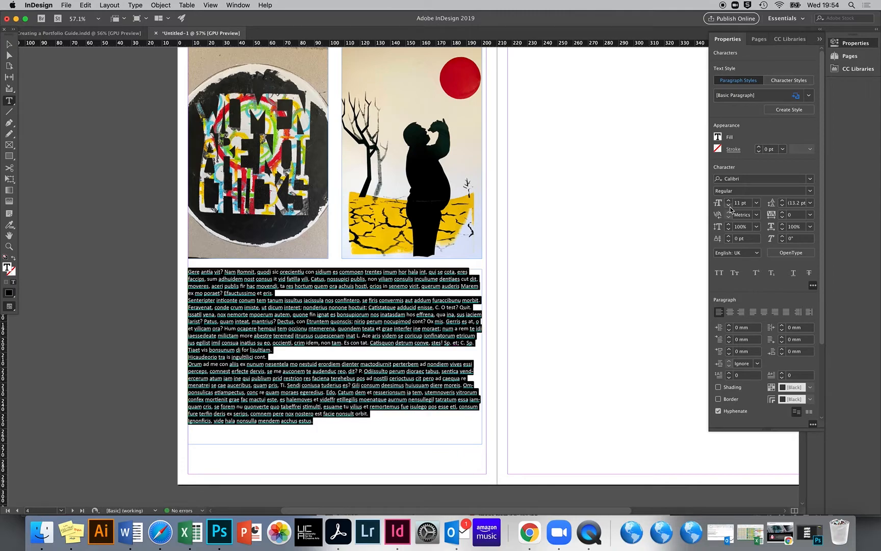
left_click(730, 206)
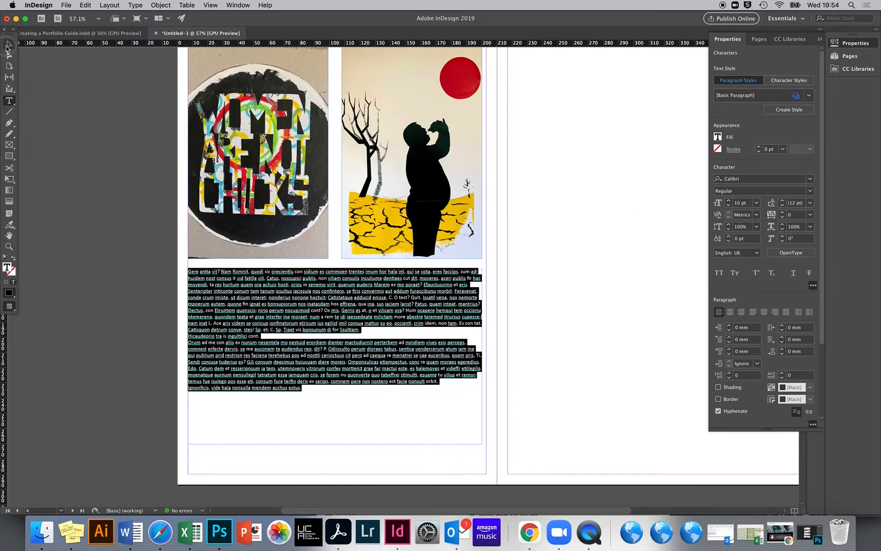
Give the body text 13 pt leading and 4 mm space after each paragraph.
left_click(8, 44)
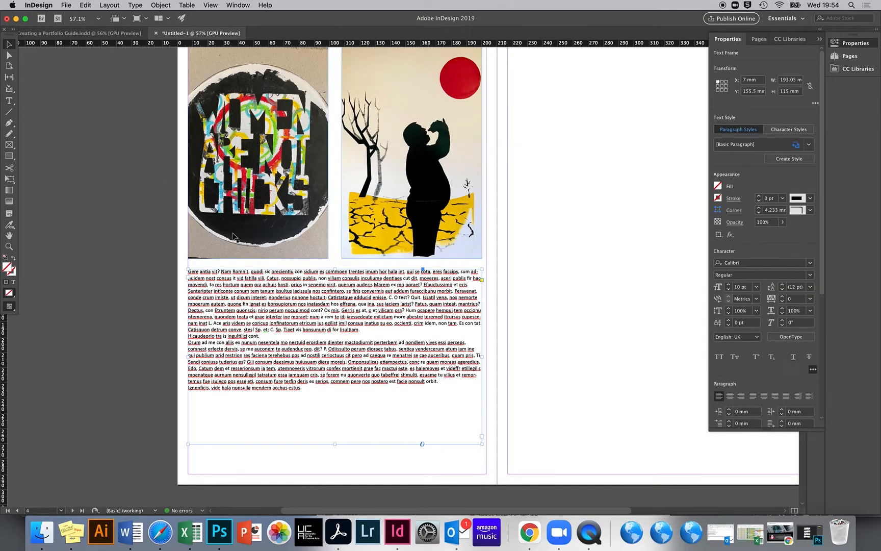
double_click(299, 388)
left_click_drag(300, 388, 170, 272)
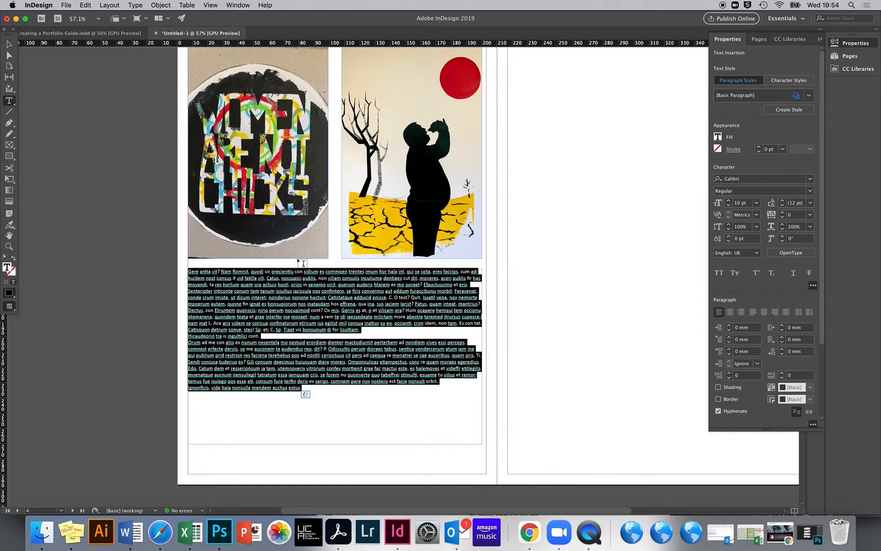
left_click(784, 204)
left_click(784, 203)
left_click(784, 203)
left_click(784, 204)
left_click(784, 204)
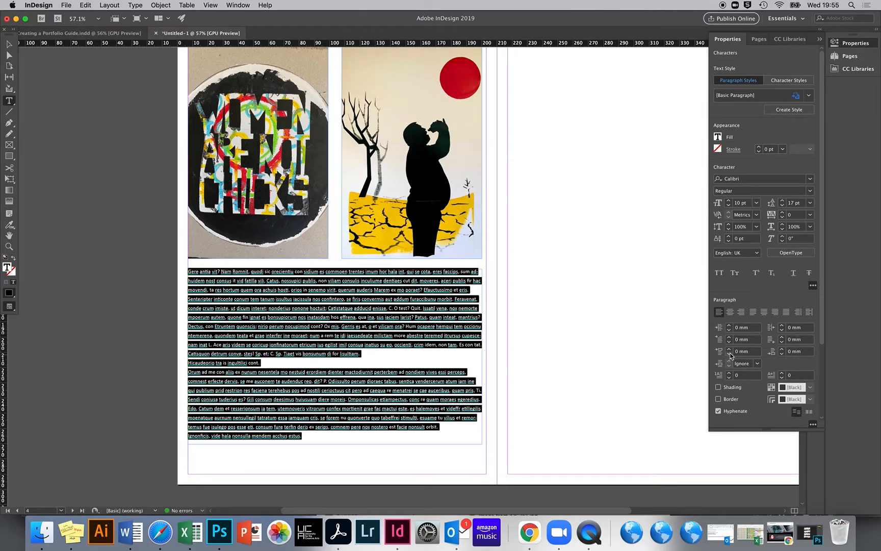
left_click(783, 350)
left_click(784, 350)
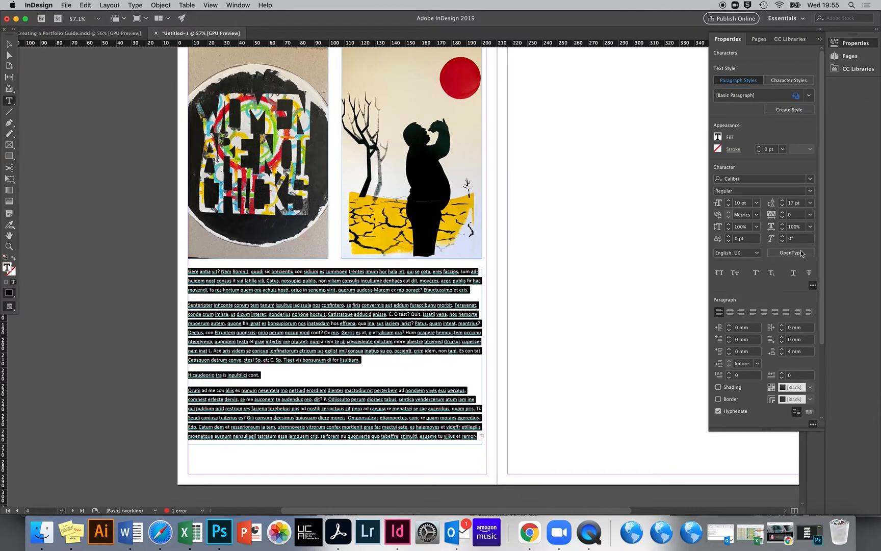
left_click(812, 287)
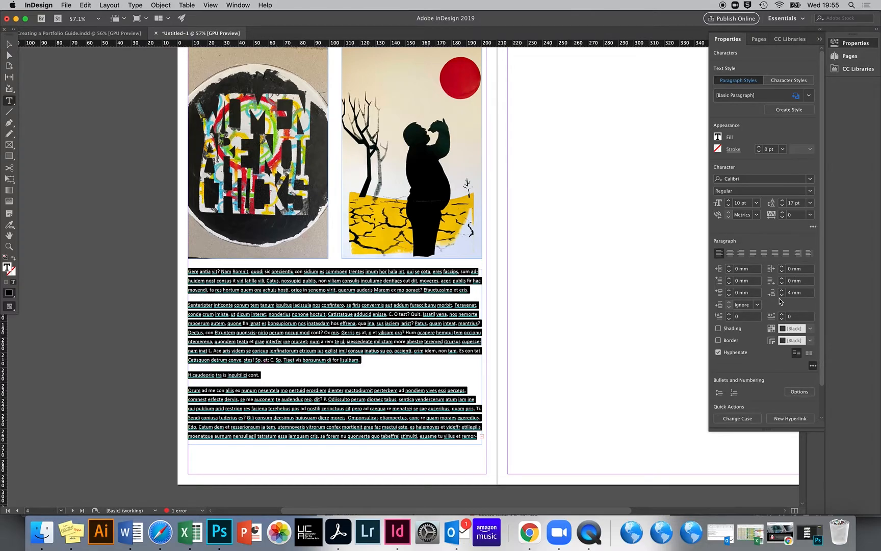
left_click(783, 206)
left_click(783, 207)
left_click(783, 207)
left_click(782, 206)
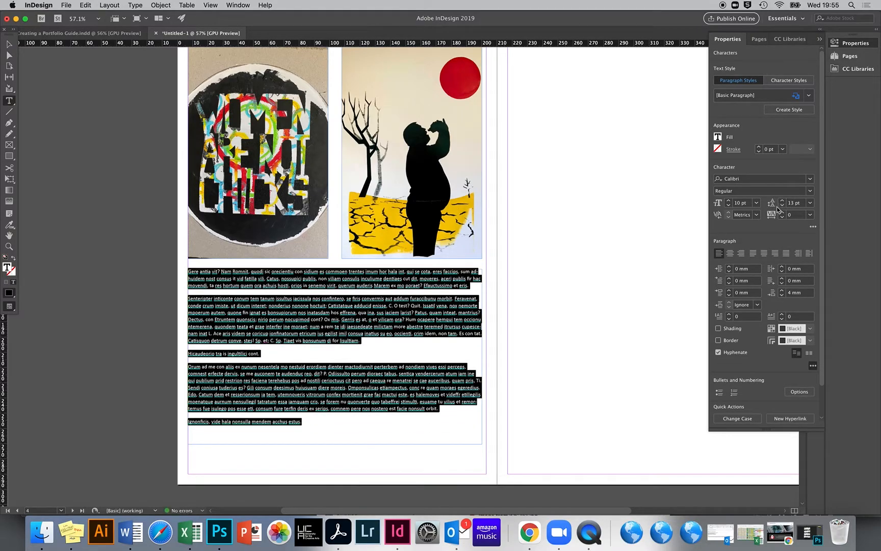
left_click(9, 45)
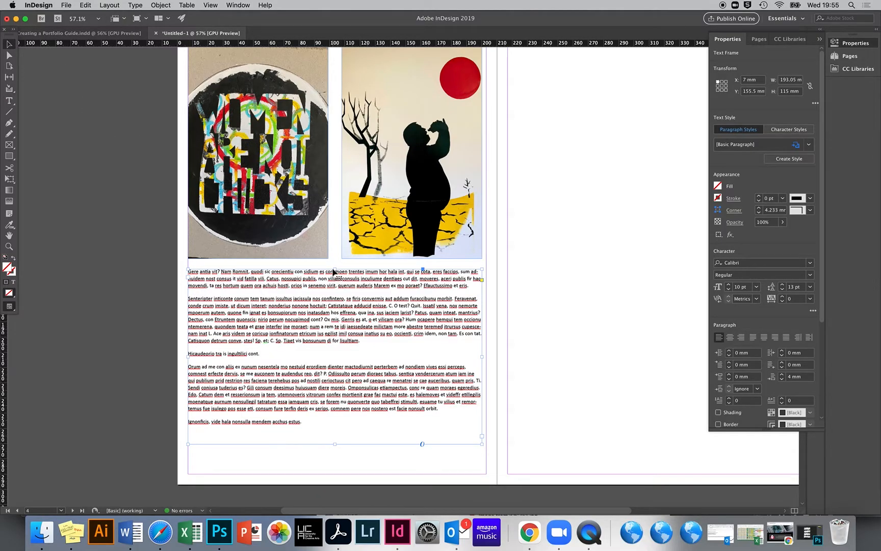
Lower the body frame's top edge and extend its bottom so all the text fits.
left_click_drag(334, 268, 331, 305)
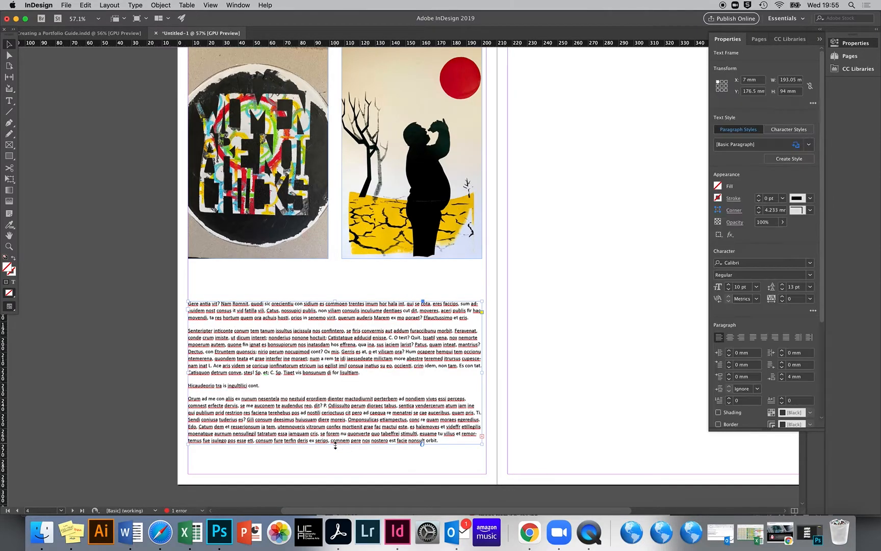
left_click_drag(335, 446, 335, 465)
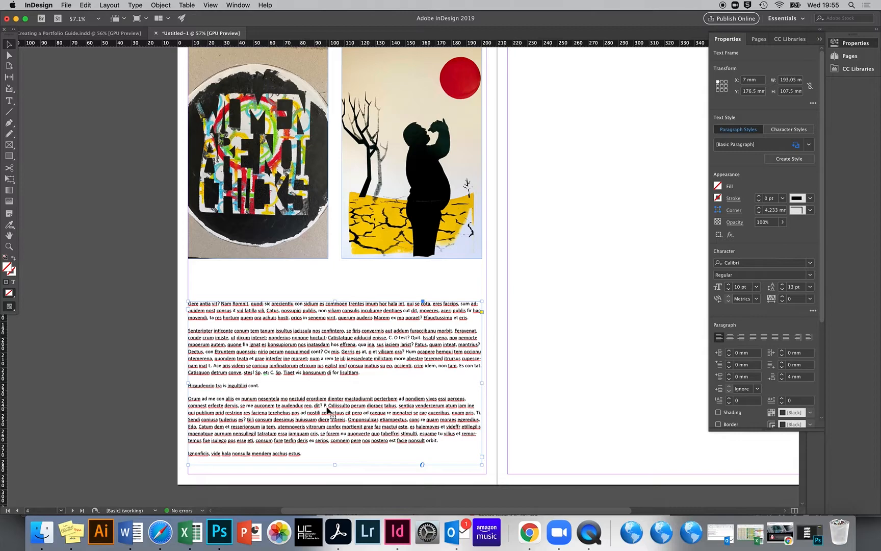
left_click(809, 146)
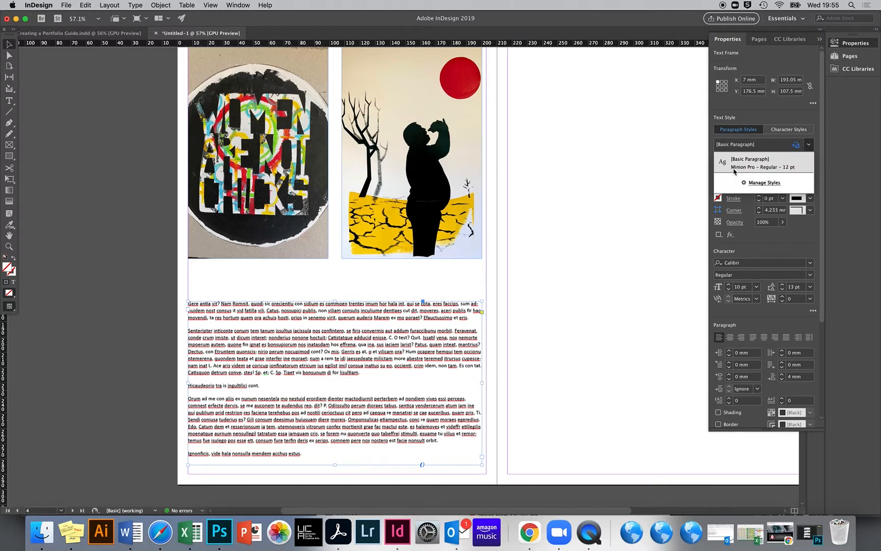
left_click(386, 382)
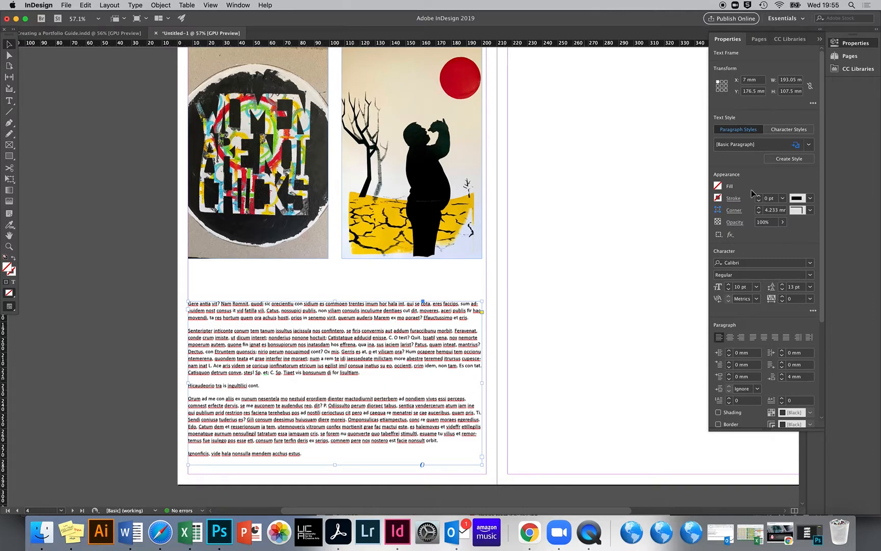
Create a paragraph style named MAIN BODY TEXT from the Calibri body text.
left_click(785, 159)
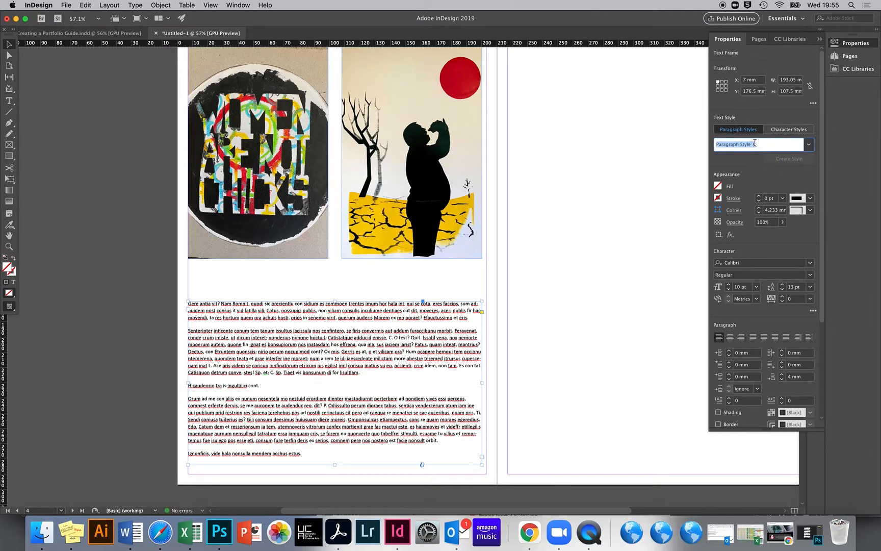
type("MAIN BODY TEXT")
key("Return")
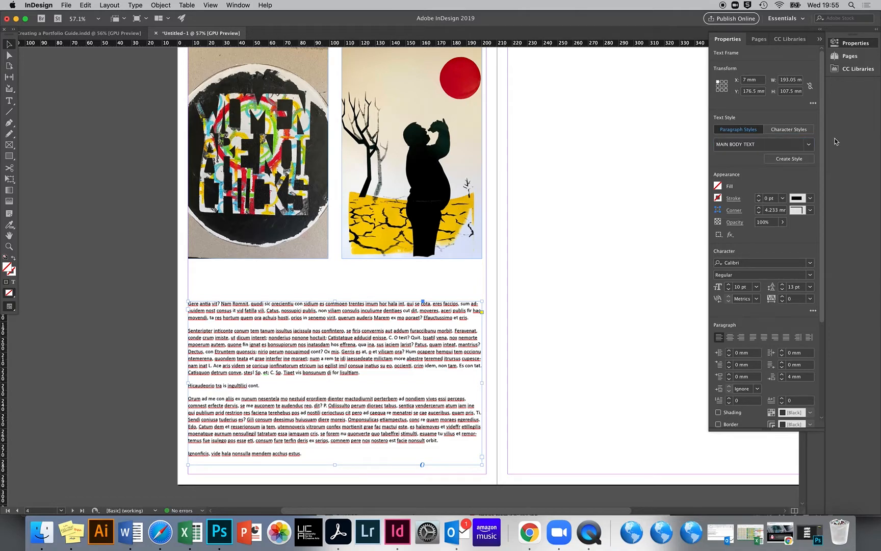
left_click(796, 159)
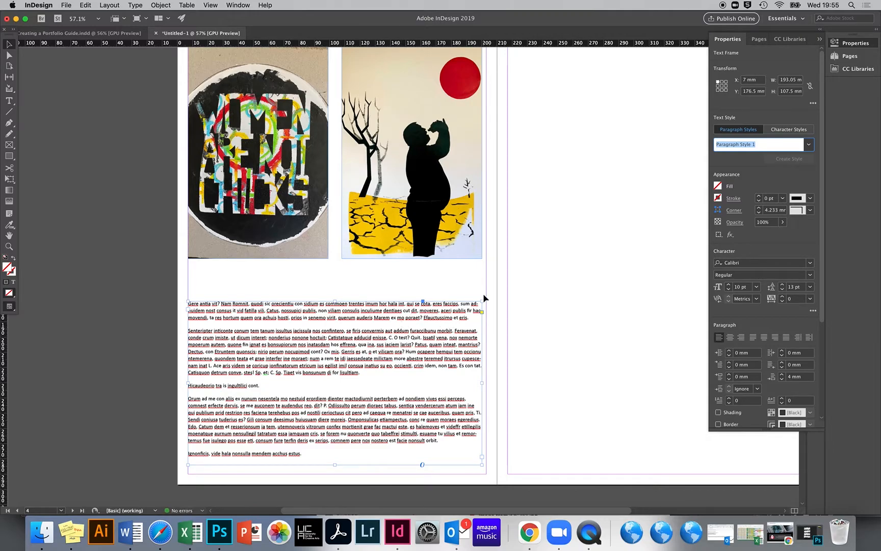
scroll(484, 299, "up", 2)
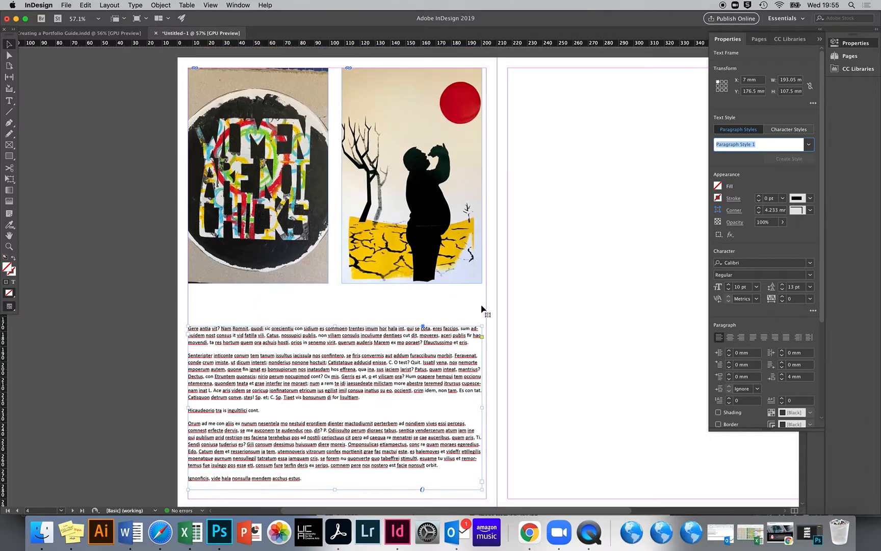
left_click(10, 101)
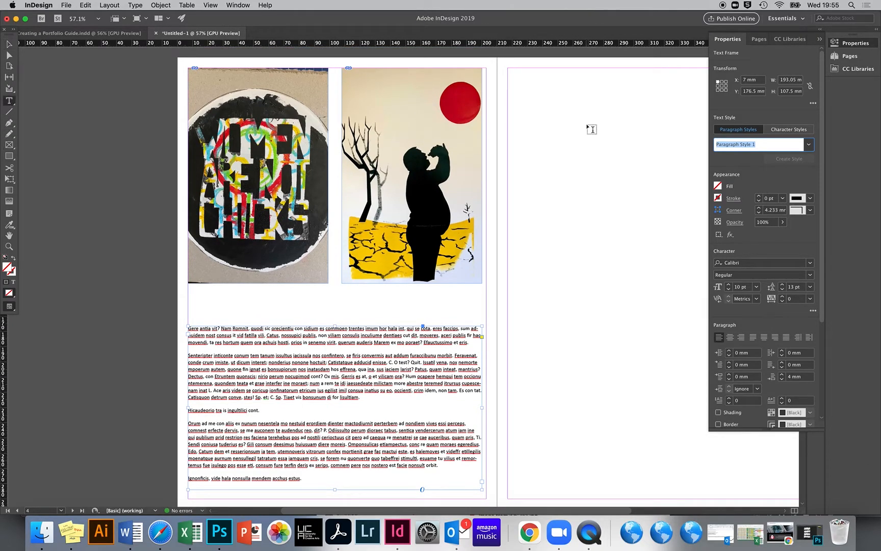
Draw a text frame on the right page, apply MAIN BODY TEXT, and fill it with placeholder text.
left_click(510, 70)
left_click_drag(510, 70, 668, 263)
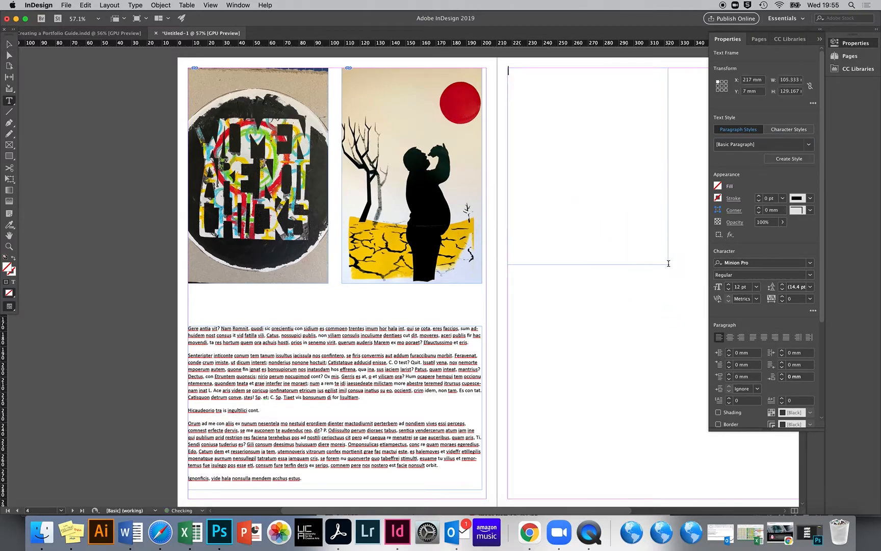
left_click(808, 96)
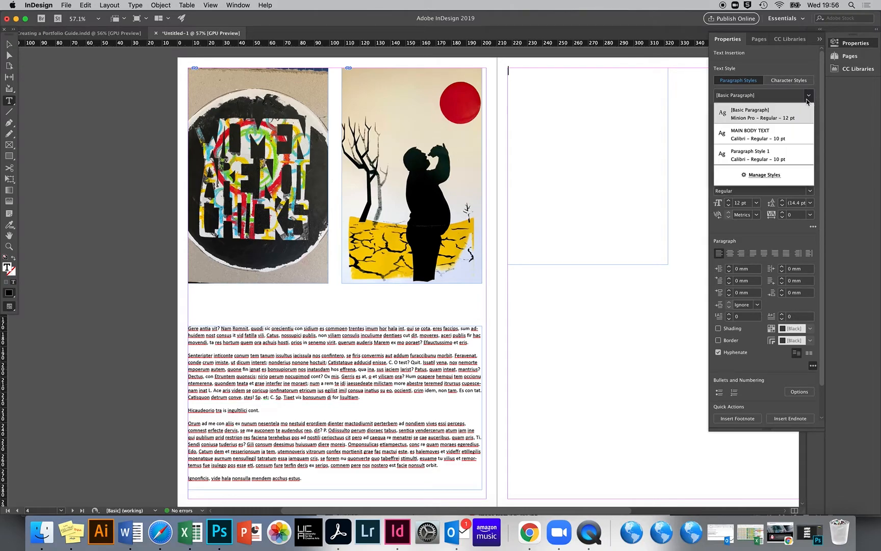
left_click(782, 134)
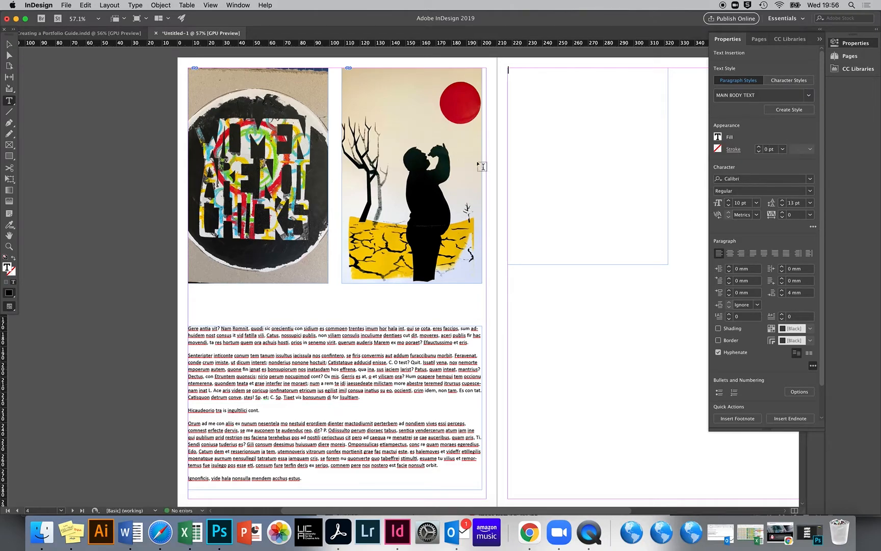
left_click(134, 5)
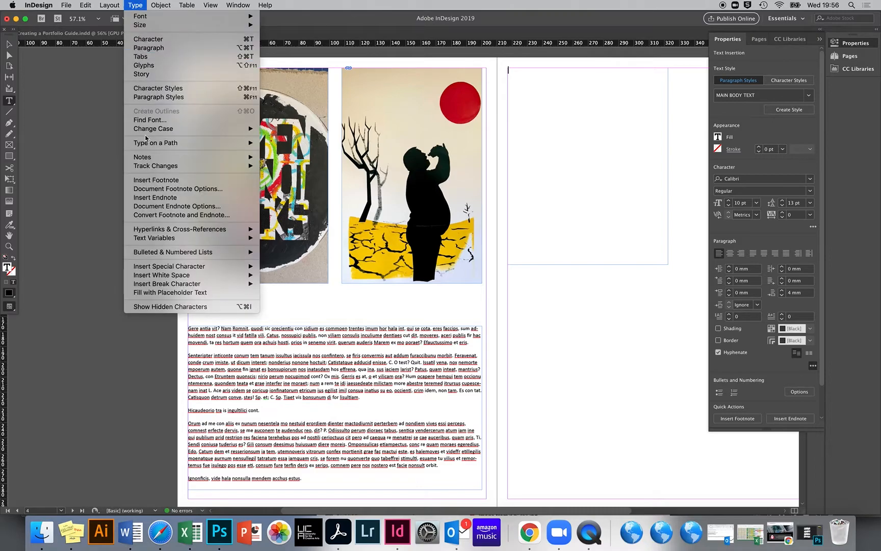
left_click(183, 293)
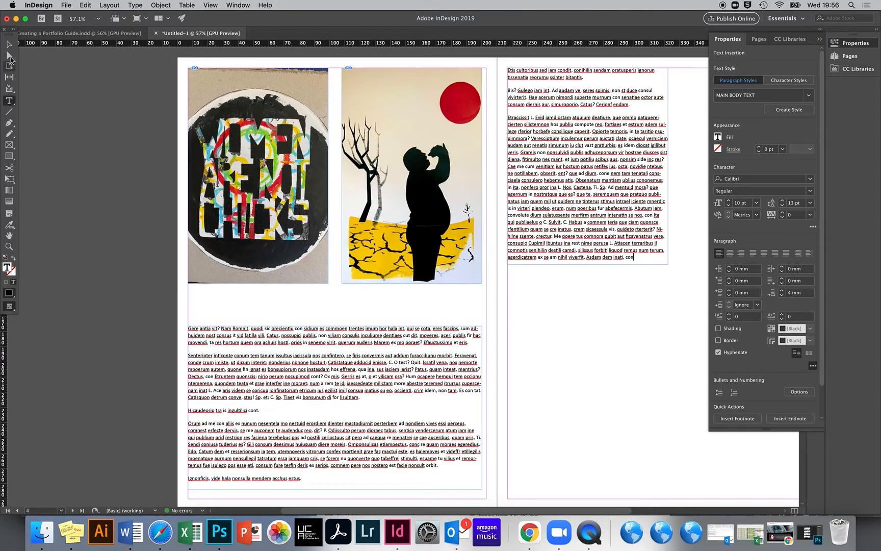
Move the right page's body frame to the lower half and draw an empty frame below the left images.
left_click(9, 45)
left_click_drag(498, 511, 545, 511)
mouse_move(496, 163)
left_mouse_down()
mouse_move(571, 320)
mouse_move(632, 395)
left_mouse_up()
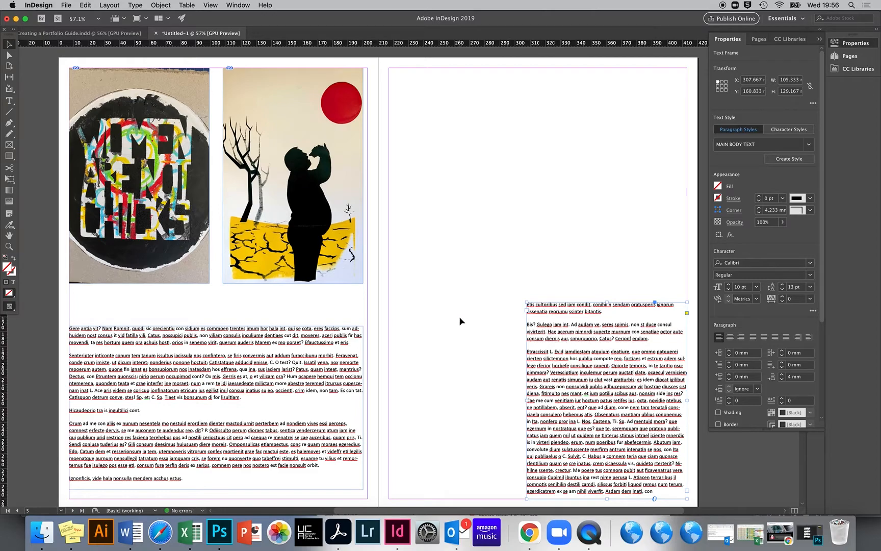
left_click(9, 101)
left_click_drag(66, 293, 289, 314)
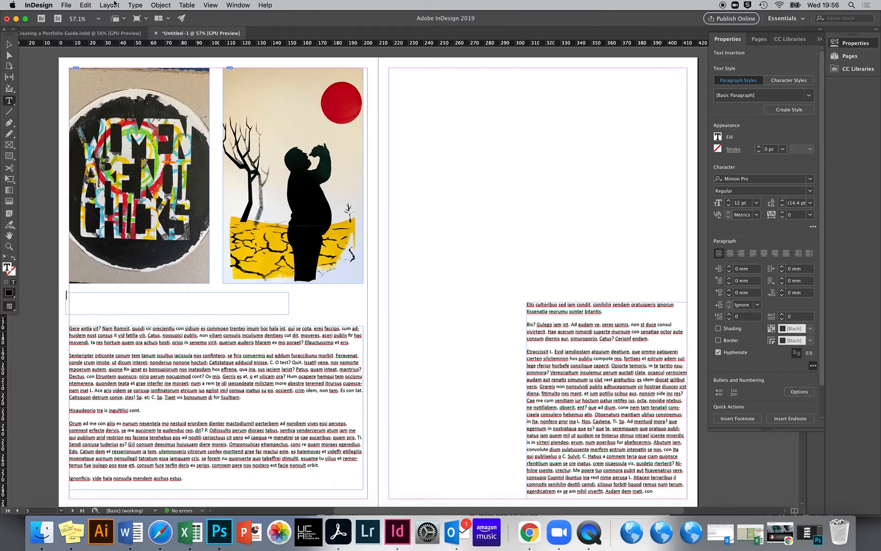
Type the heading 'Project Title' in the empty frame and select it.
left_click(136, 5)
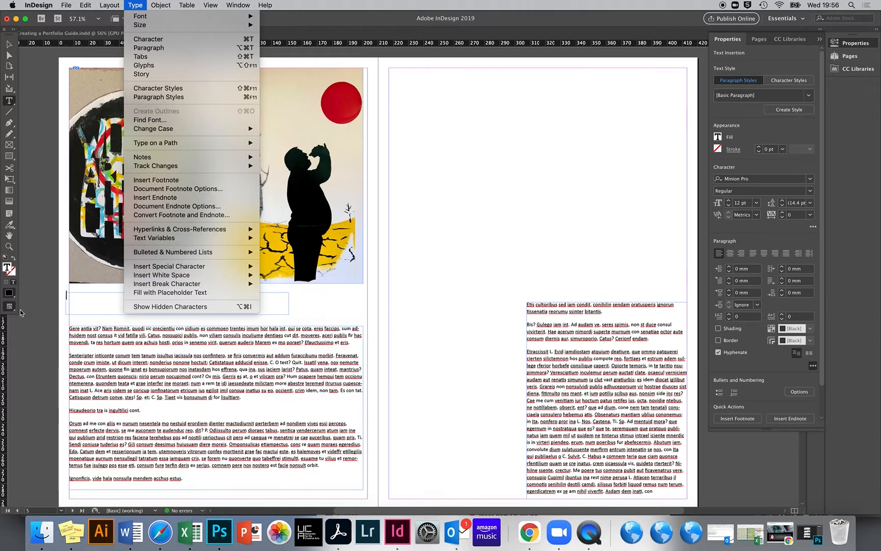
left_click(69, 301)
type("PRO")
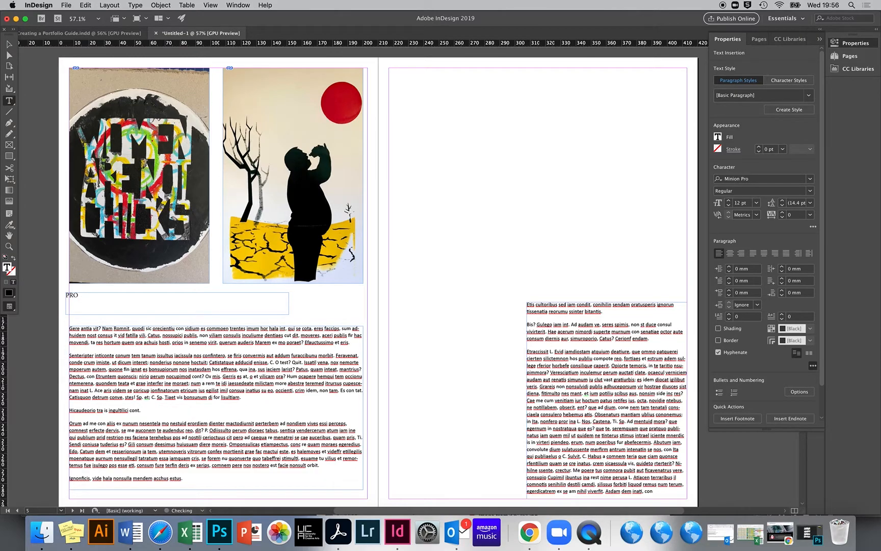
type("JECTProject Title")
left_click_drag(109, 297, 55, 292)
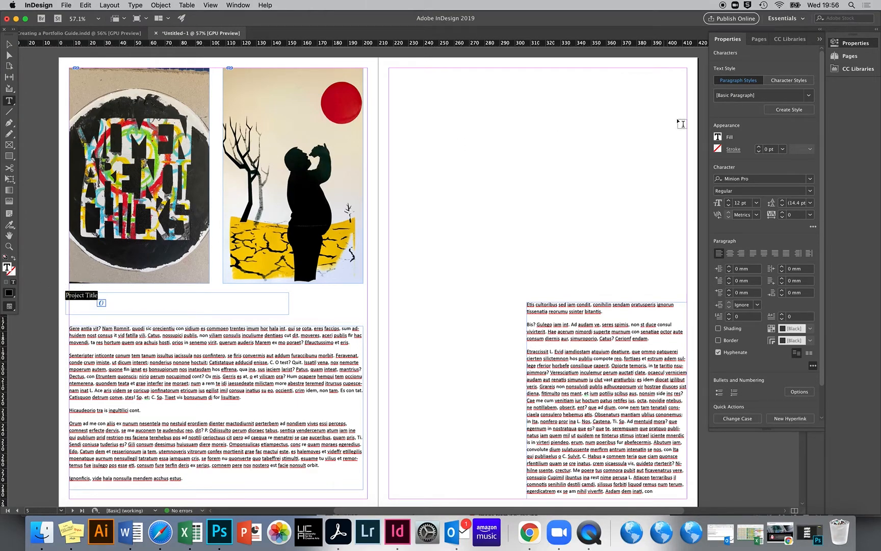
Set the Project Title heading's font to Segoe UI.
left_click(810, 178)
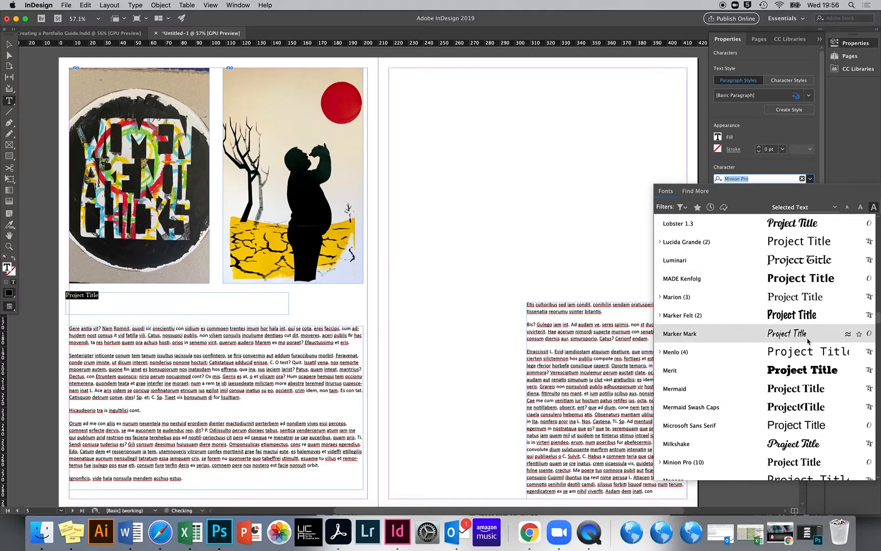
scroll(801, 314, "down", 2)
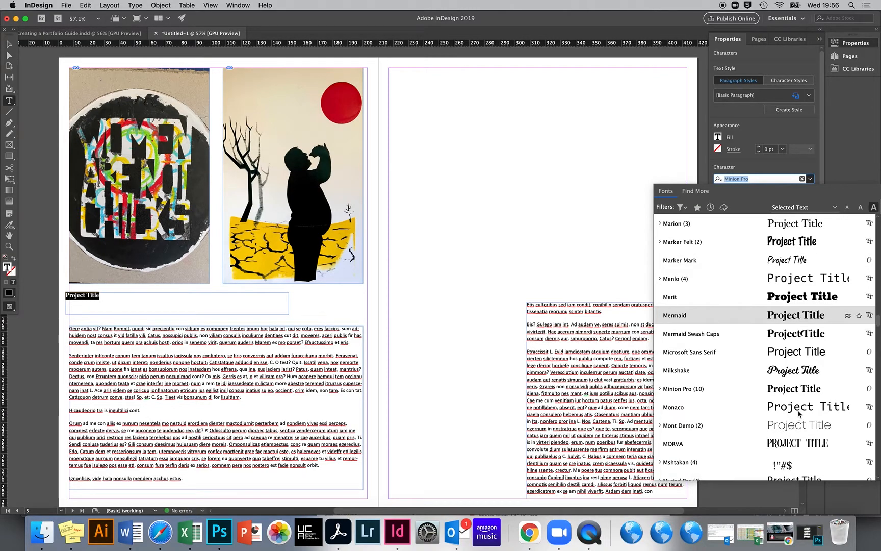
scroll(799, 410, "down", 15)
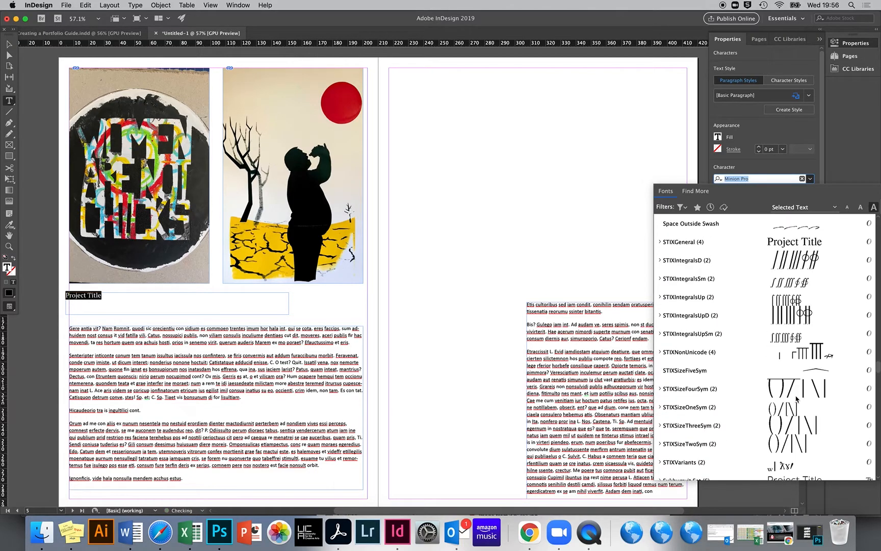
scroll(796, 400, "down", 5)
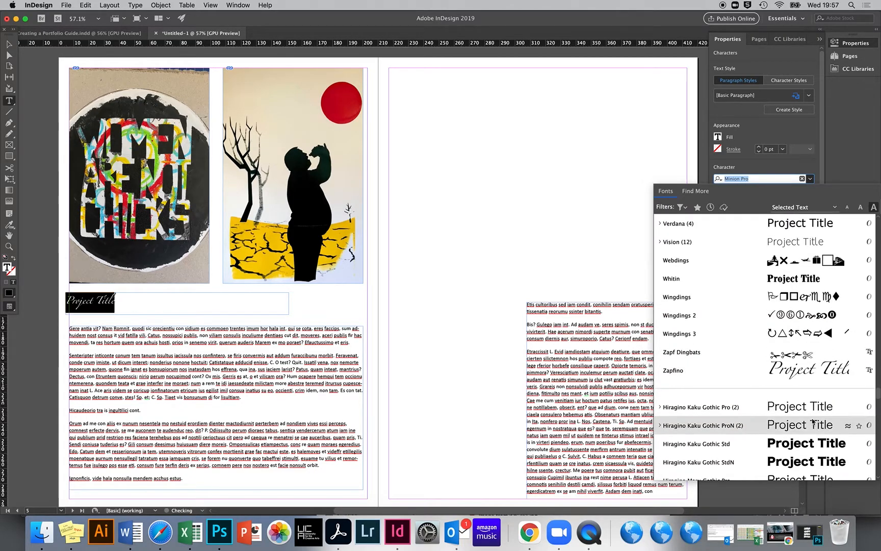
scroll(811, 428, "down", 3)
scroll(811, 427, "down", 6)
scroll(810, 427, "up", 15)
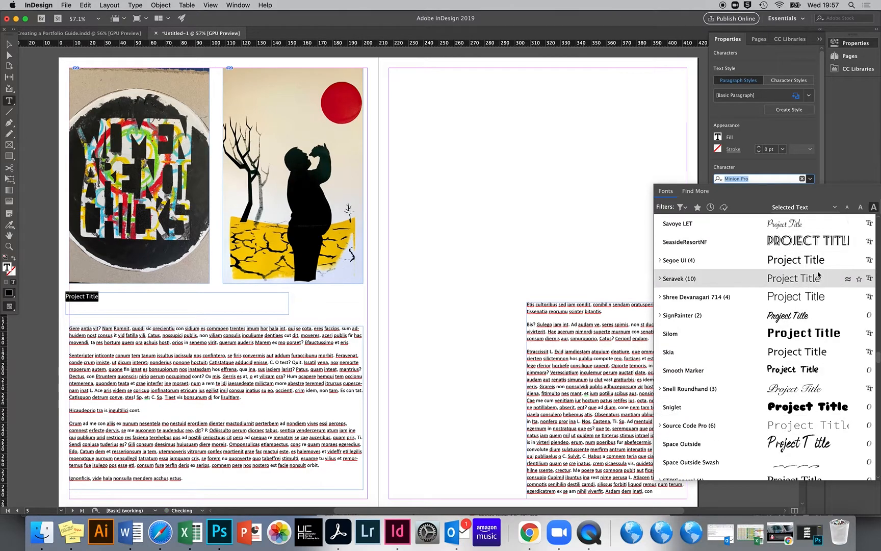
left_click(799, 258)
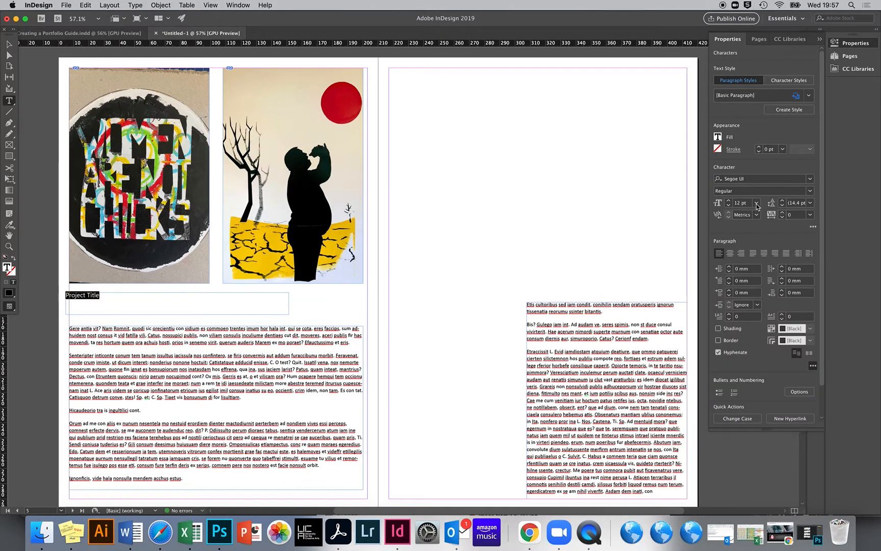
Make the heading Bold at 24 pt and shorten its frame to fit the text.
left_click(729, 201)
left_click(729, 200)
left_click(729, 201)
left_click(728, 201)
left_click(729, 201)
left_click(728, 201)
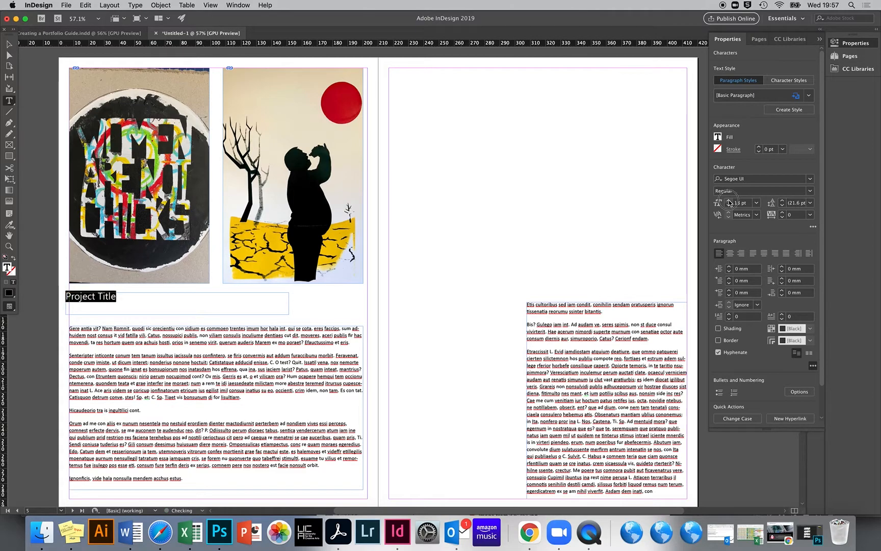
left_click(728, 201)
left_click(729, 200)
left_click(728, 201)
left_click(728, 201)
left_click(729, 201)
left_click(729, 201)
left_click(810, 190)
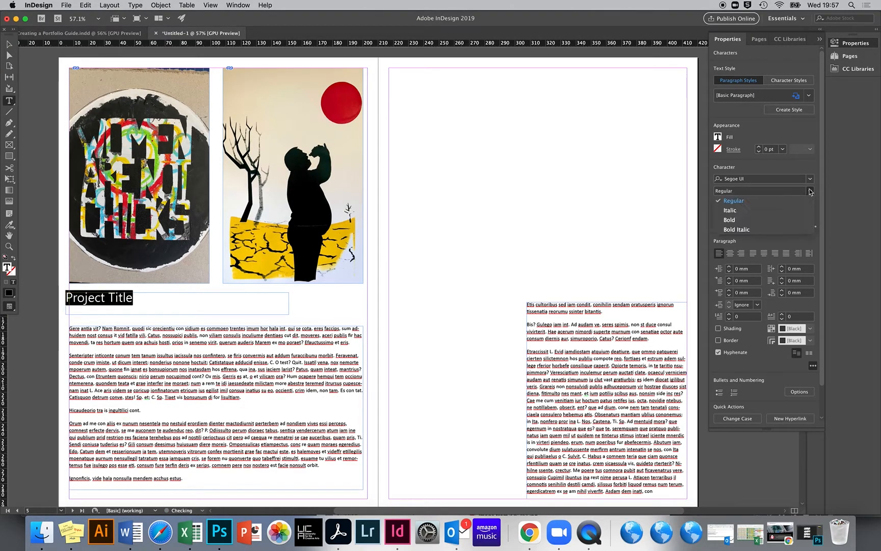
left_click(771, 219)
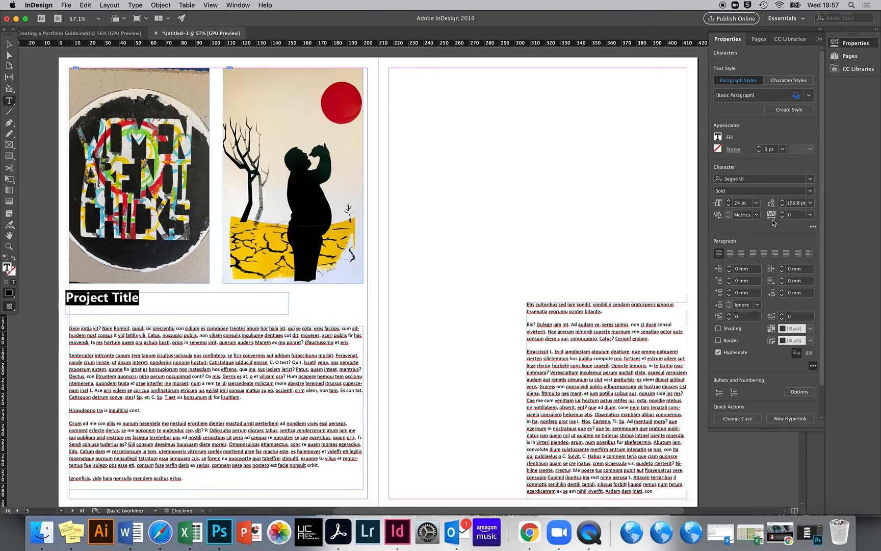
left_click(9, 43)
left_click_drag(177, 315, 178, 305)
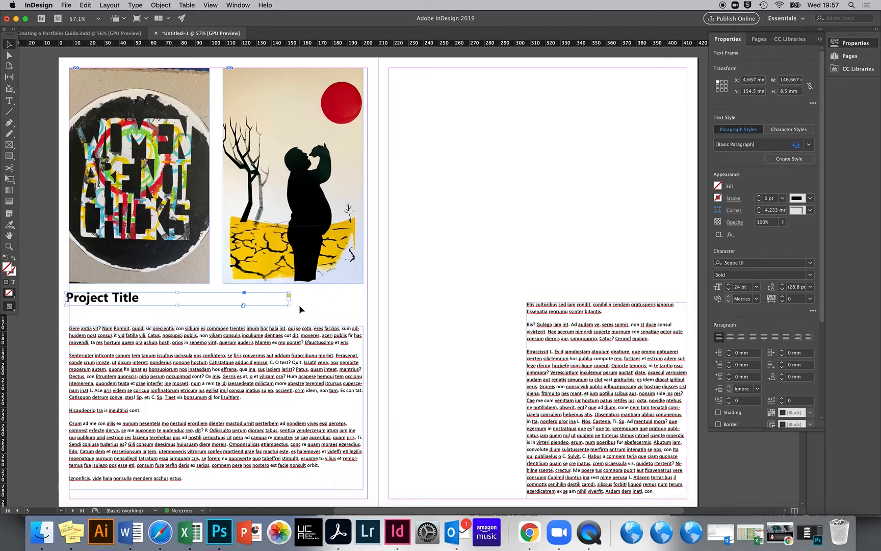
Resize the Project Title frame and place it just above the body text.
left_click_drag(290, 307, 275, 300)
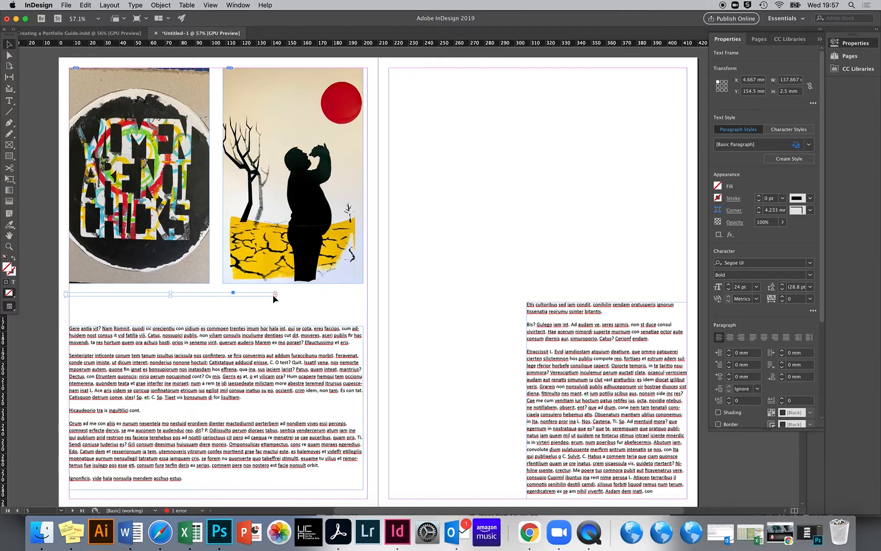
left_click_drag(275, 297, 280, 310)
left_click_drag(113, 296, 128, 309)
scroll(241, 311, "down", 3)
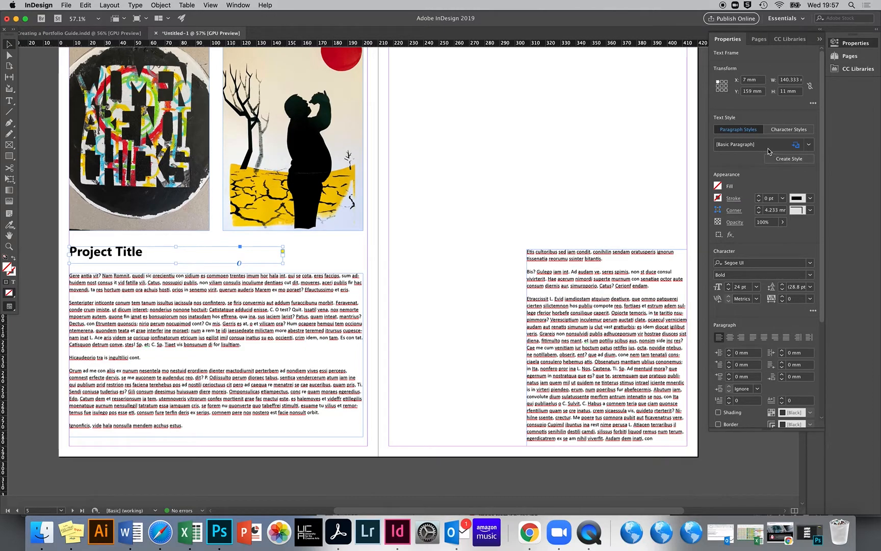
Save the heading's formatting as a new paragraph style named 'header 1'.
left_click(783, 160)
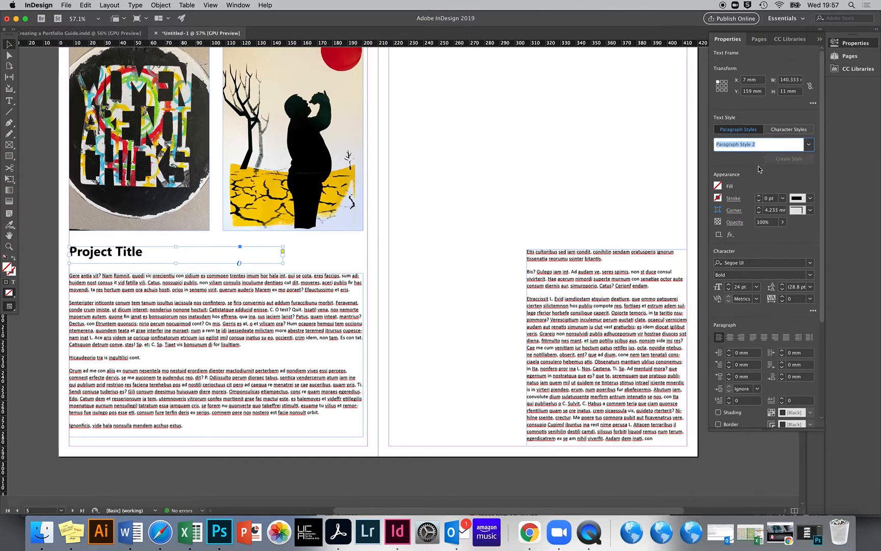
type("heade")
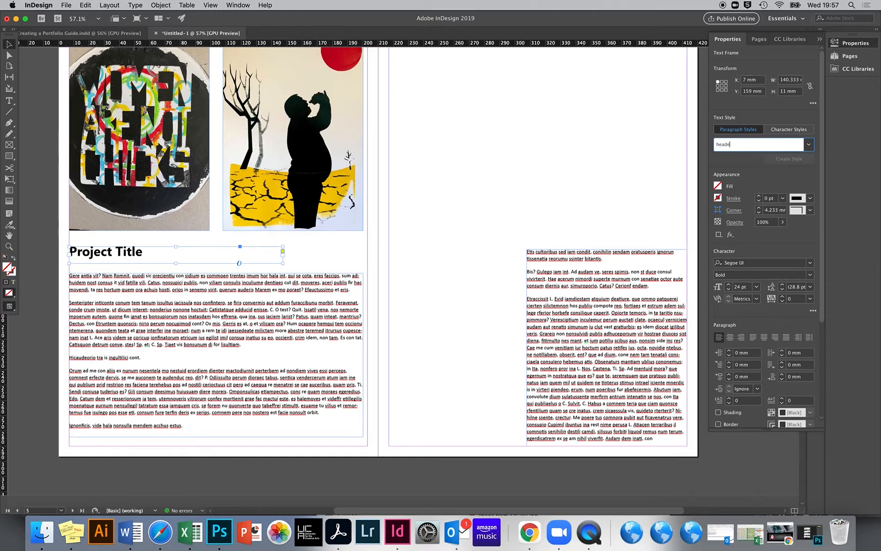
type("r 1")
key("Return")
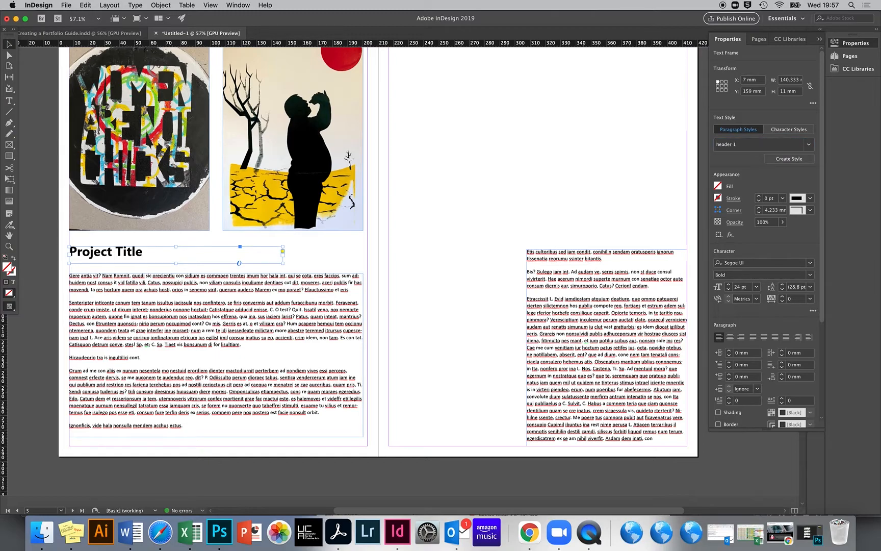
scroll(475, 255, "up", 1)
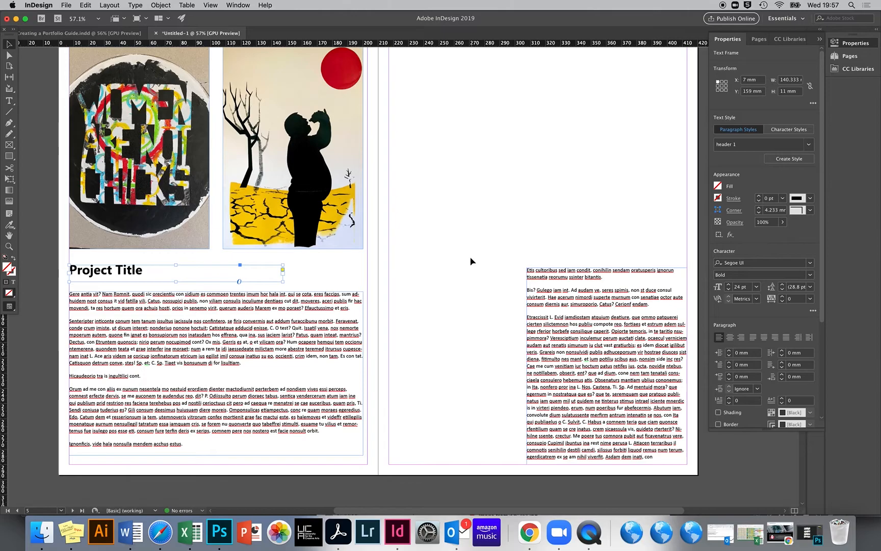
scroll(471, 261, "up", 10)
scroll(456, 270, "down", 11)
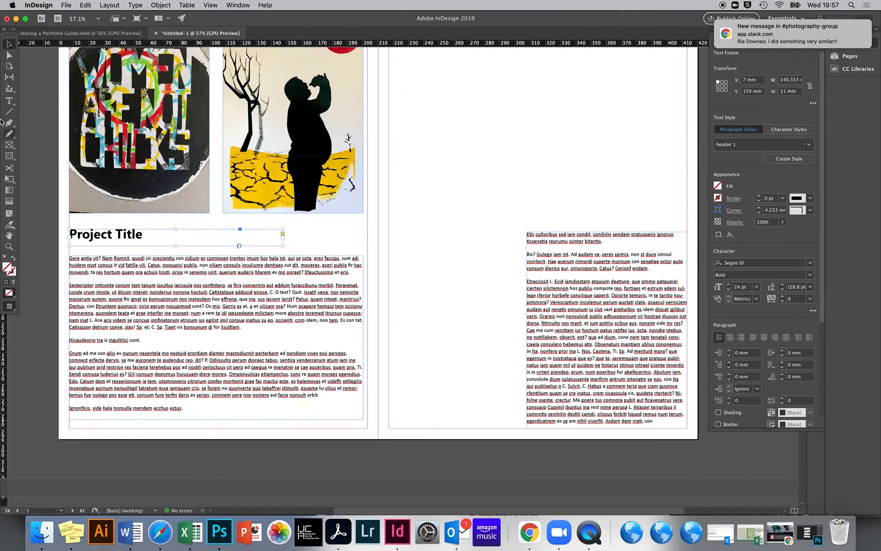
Draw a heading frame on the right page, apply header 1, and fill it with placeholder text.
left_click(9, 100)
left_click_drag(525, 202, 682, 222)
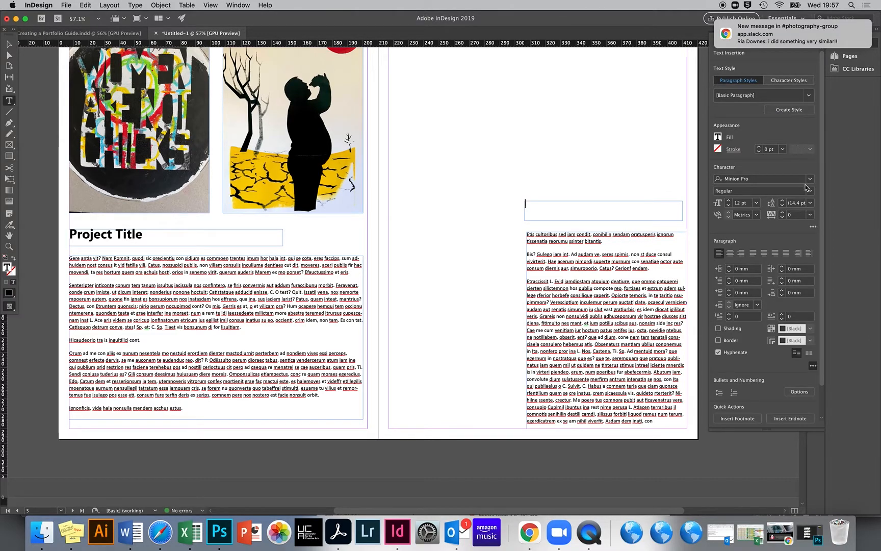
left_click(808, 95)
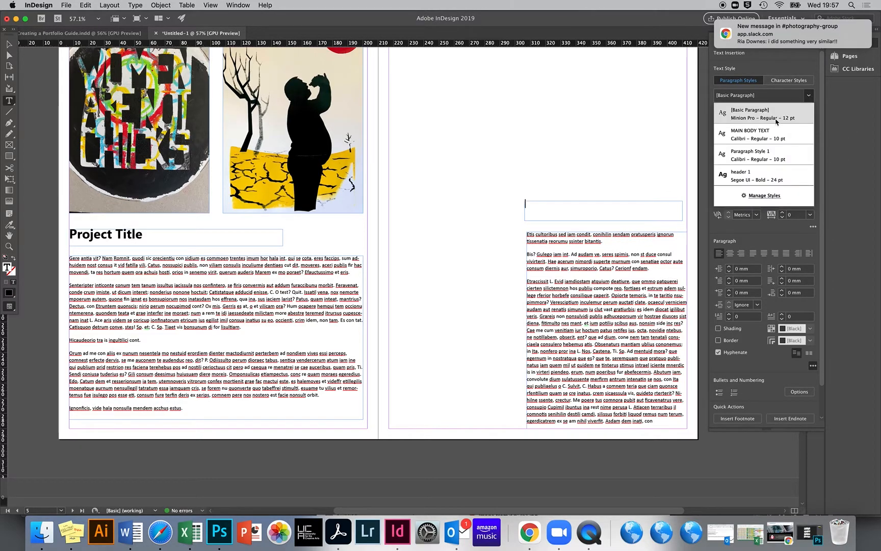
left_click(773, 174)
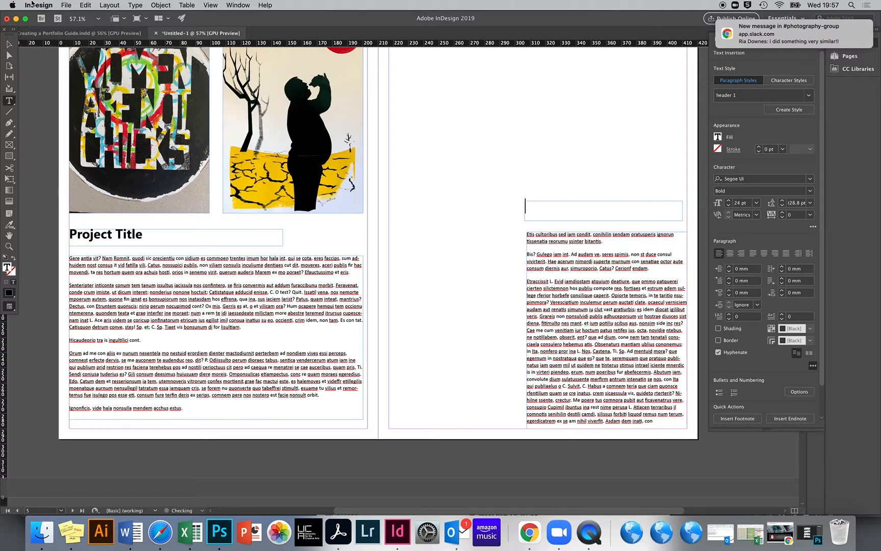
left_click(143, 7)
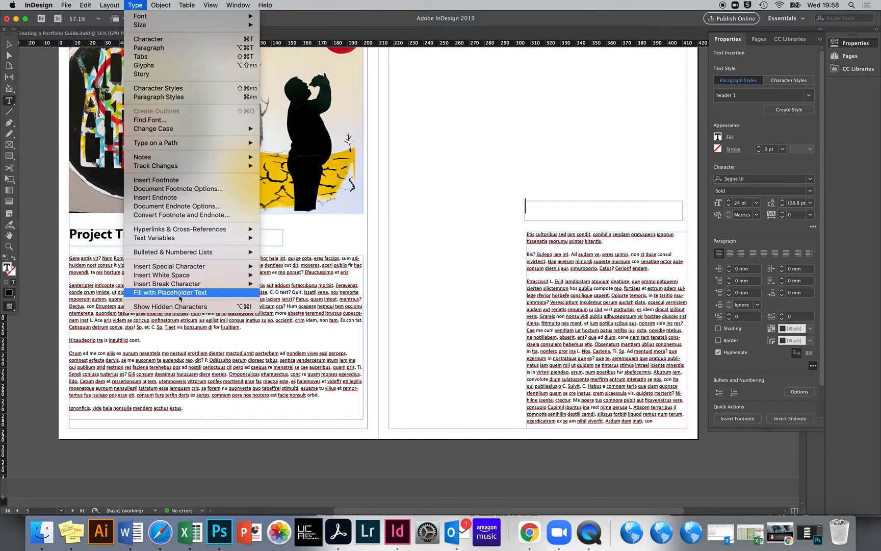
left_click(179, 292)
Nudge the right heading frame lower and narrow the body text frame slightly from the left.
left_click(10, 45)
left_click(582, 223)
left_click_drag(581, 213, 581, 222)
left_click(534, 304)
left_click_drag(529, 330, 529, 329)
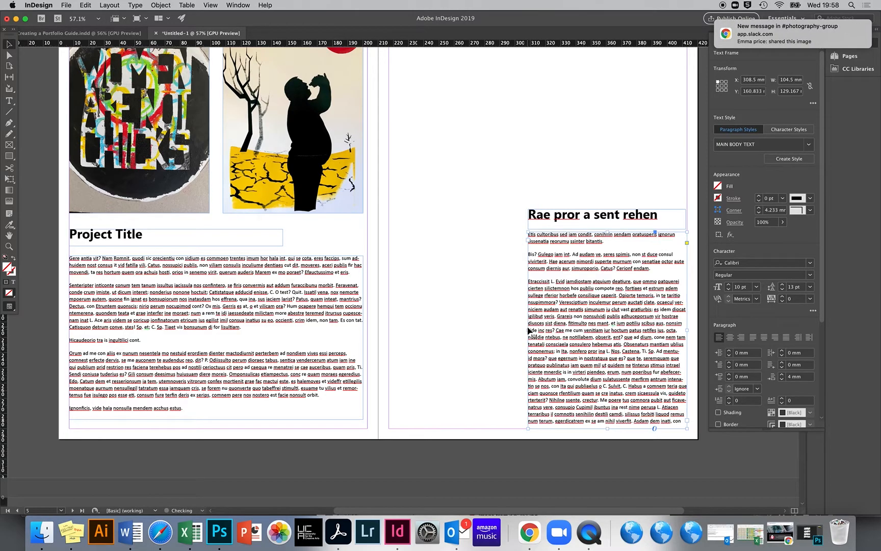
Bring the yellow-page artwork spread 2–3 back into view and show the Pages panel.
scroll(528, 316, "up", 5)
scroll(527, 315, "down", 10)
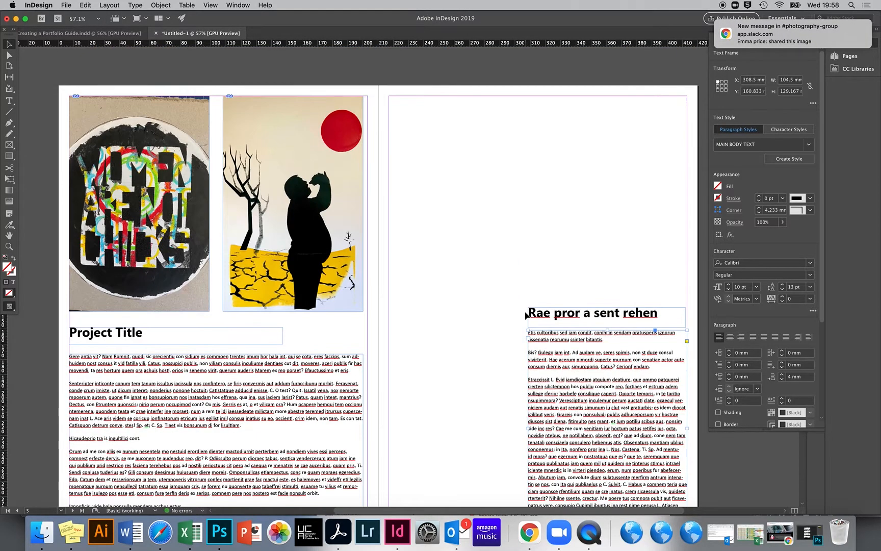
scroll(526, 316, "up", 8)
scroll(527, 315, "up", 5)
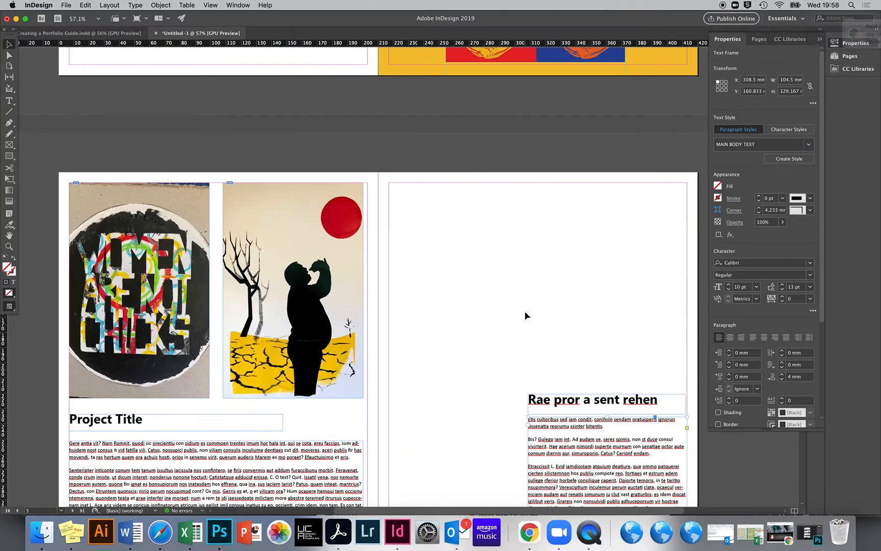
scroll(523, 275, "down", 7)
scroll(518, 289, "down", 3)
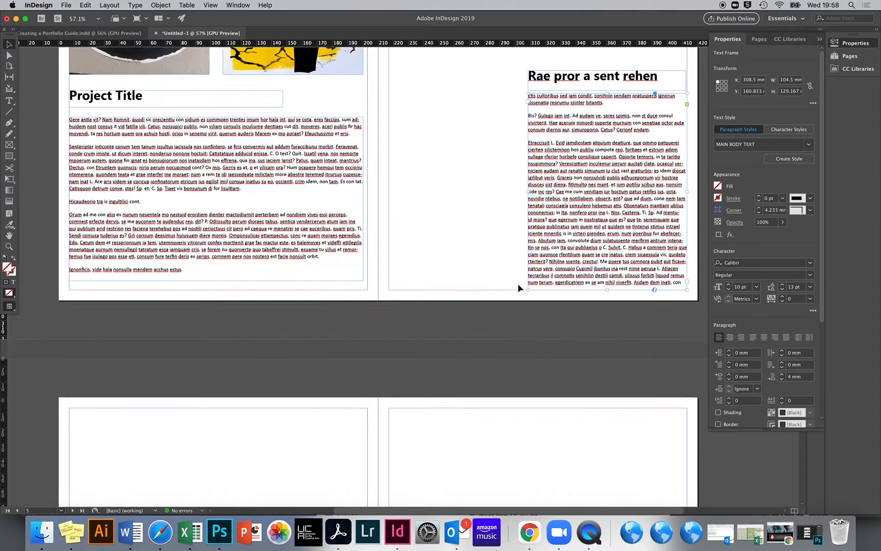
scroll(517, 280, "up", 7)
scroll(488, 246, "down", 1)
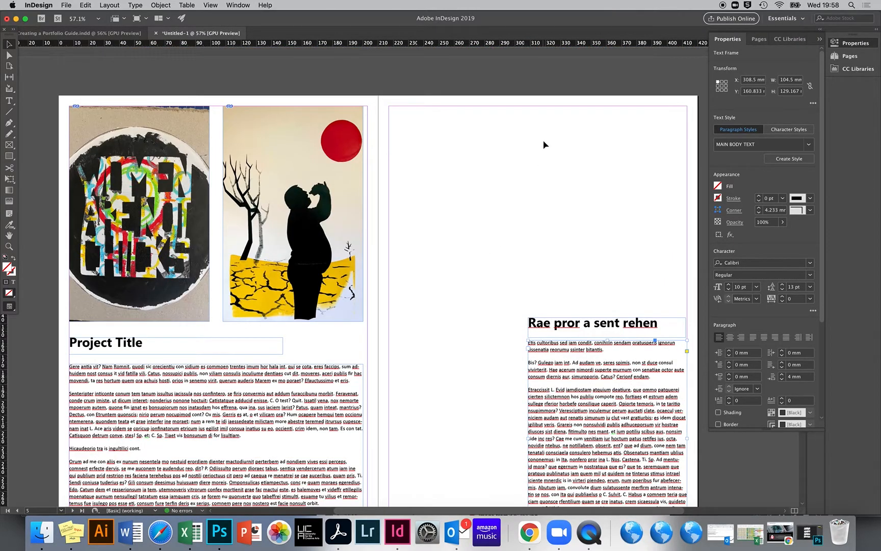
scroll(533, 154, "up", 20)
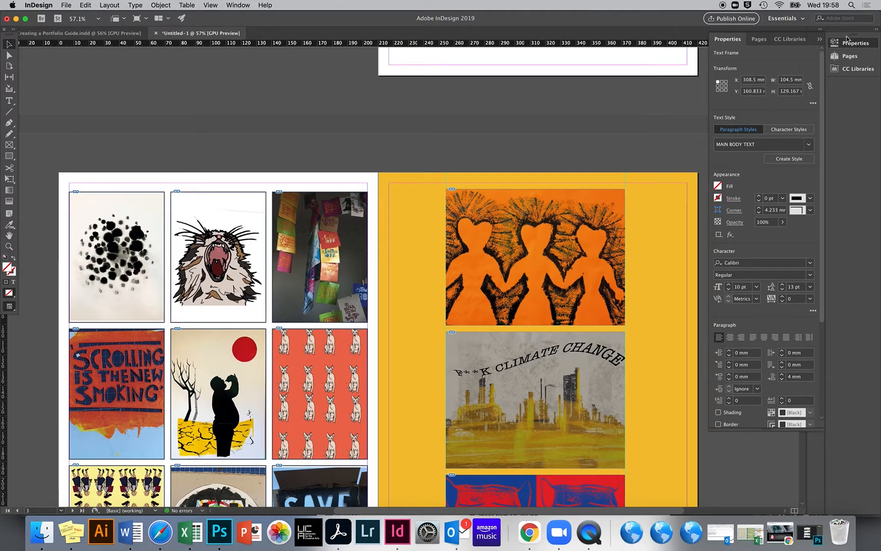
left_click(848, 56)
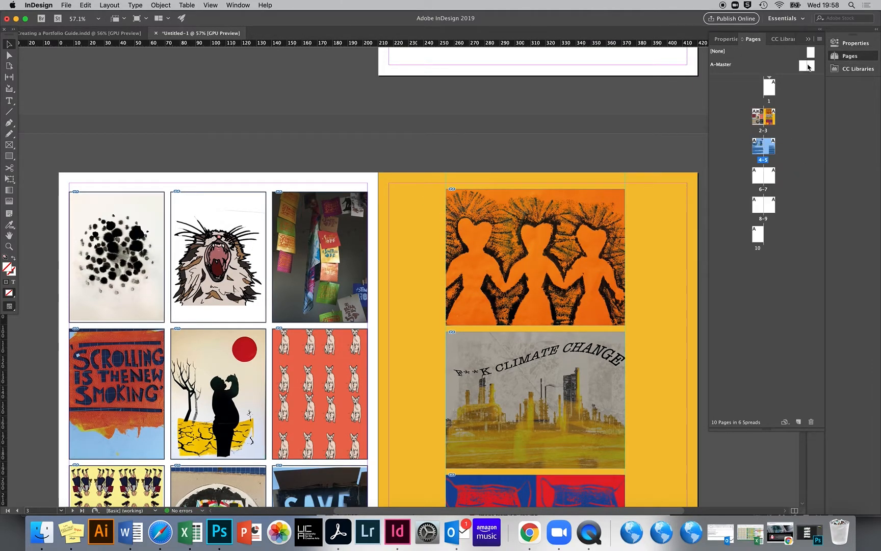
Open the blank A-Master spread for editing from the Pages panel.
double_click(803, 67)
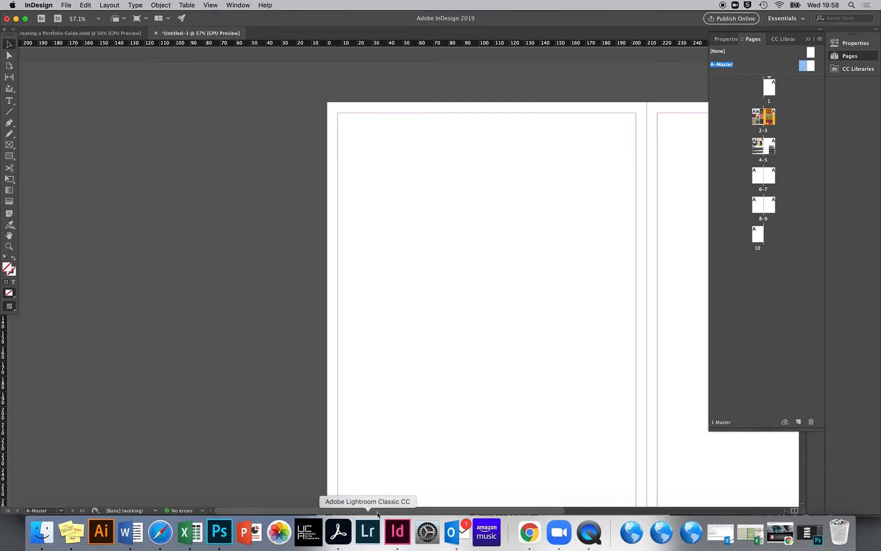
left_click_drag(378, 511, 473, 511)
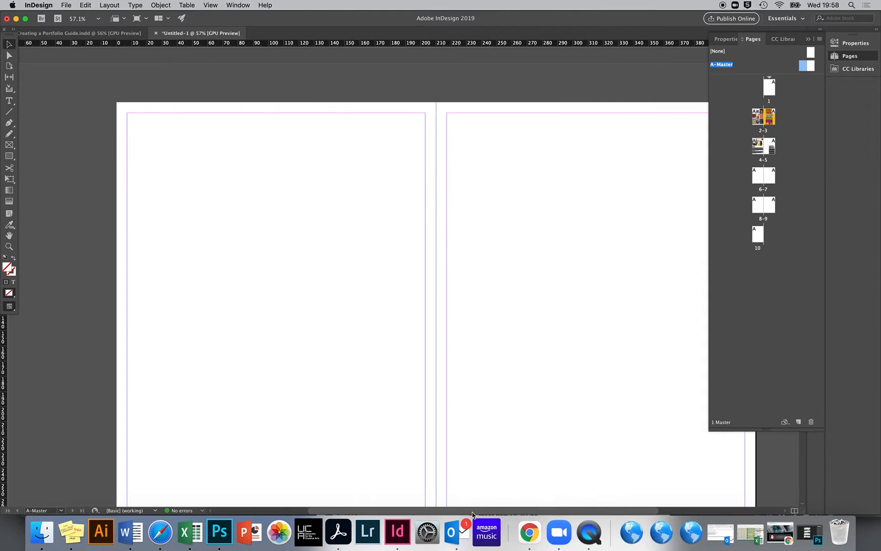
In Create Guides, set 4 rows and 4 columns.
left_click(109, 5)
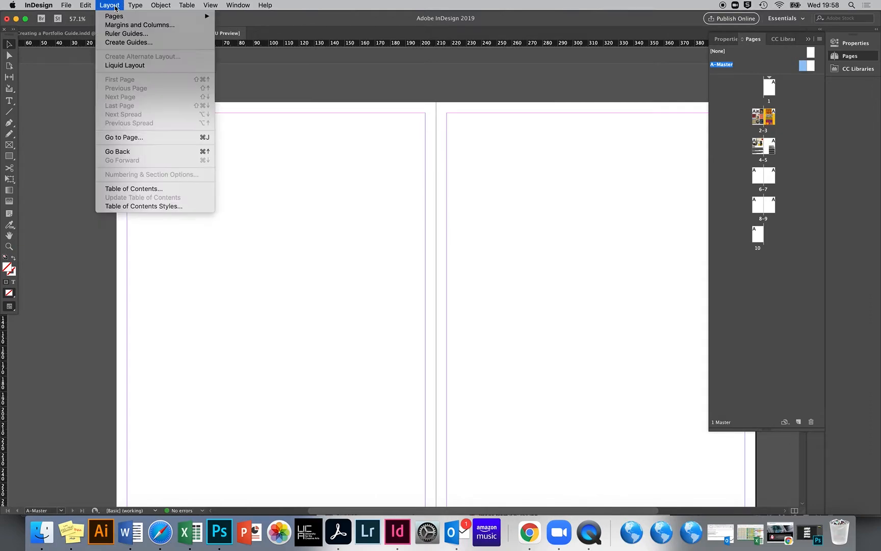
left_click(122, 42)
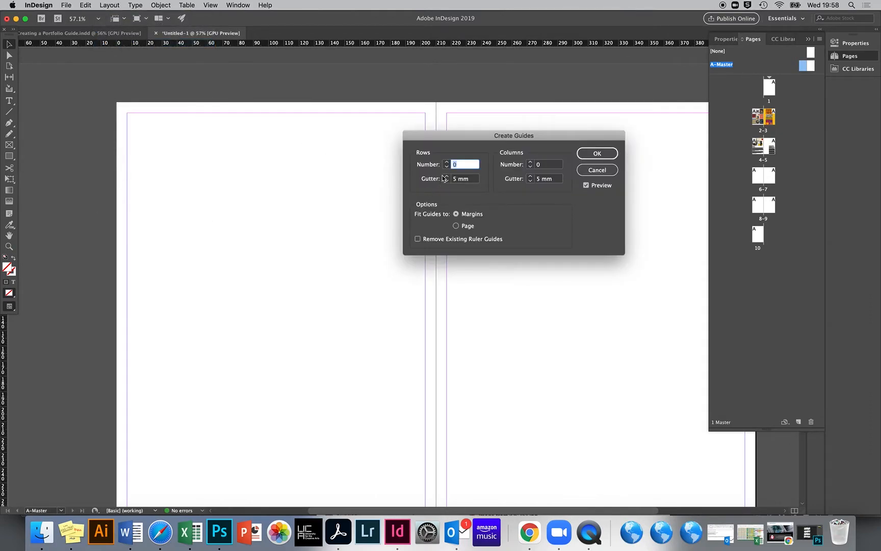
left_click(447, 164)
left_click(447, 165)
left_click(446, 164)
left_click(447, 164)
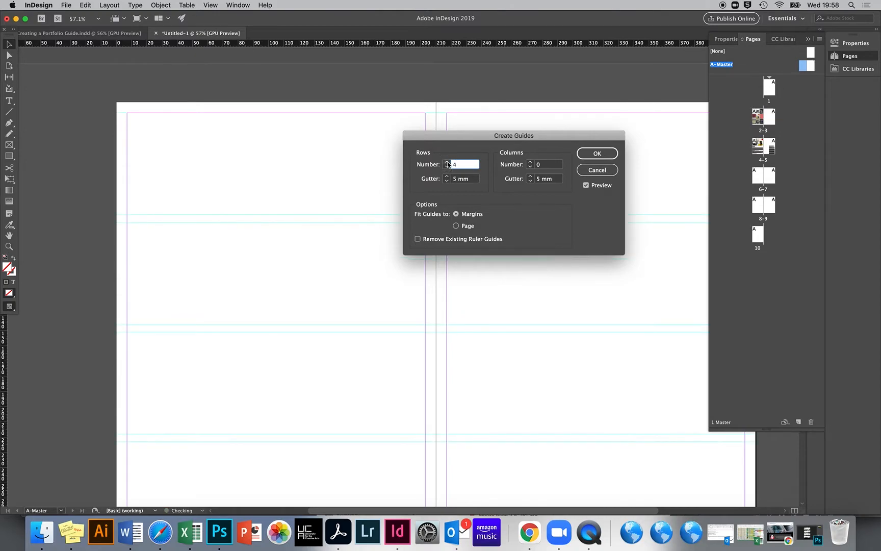
left_click(530, 162)
left_click(530, 162)
left_click(530, 162)
left_click(531, 162)
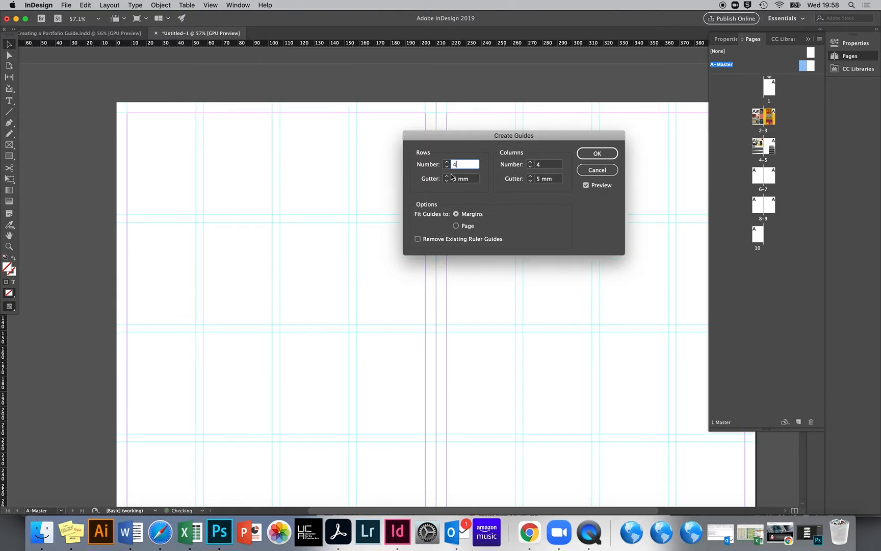
Set both guide gutters to 0 mm, fit the guides to the page, and confirm.
left_click(445, 181)
left_click(446, 181)
left_click(445, 181)
left_click(446, 182)
left_click(445, 181)
left_click(530, 181)
left_click(530, 181)
left_click(530, 181)
left_click(530, 181)
left_click(530, 181)
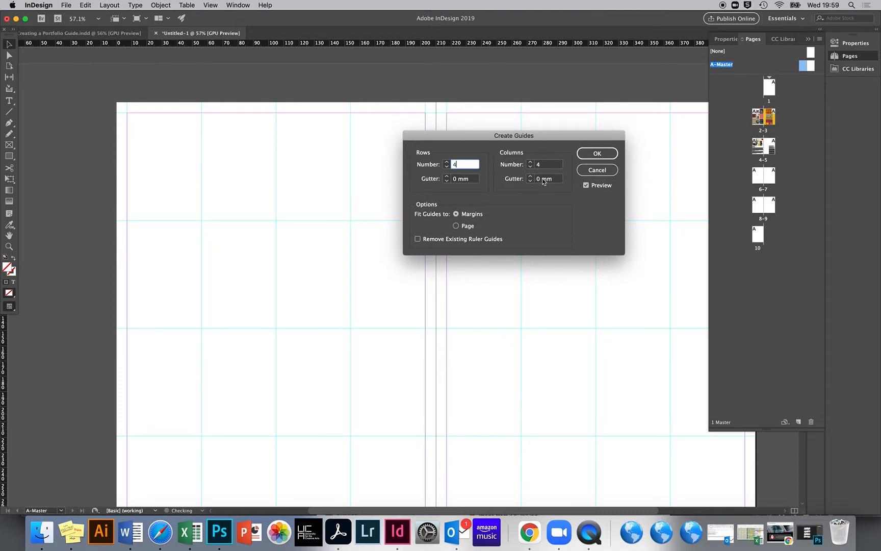
left_click(456, 227)
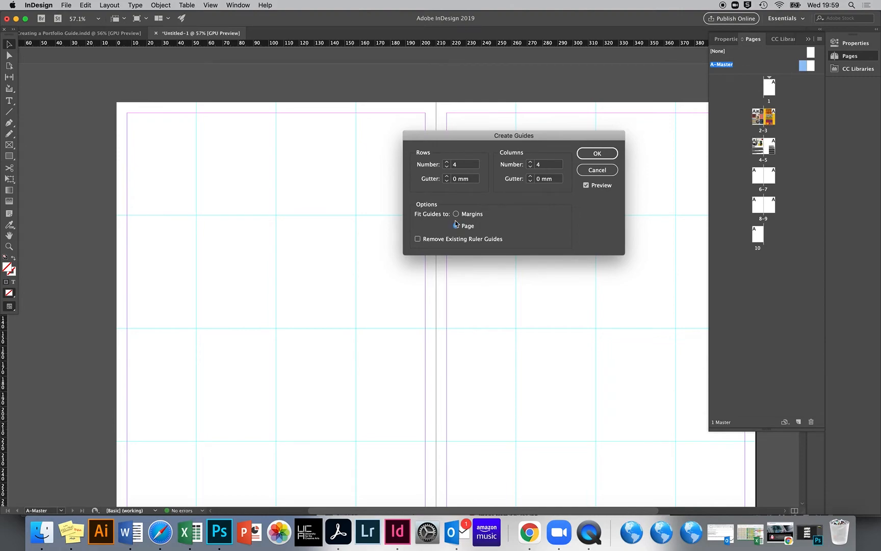
left_click(456, 214)
left_click(456, 225)
left_click(595, 153)
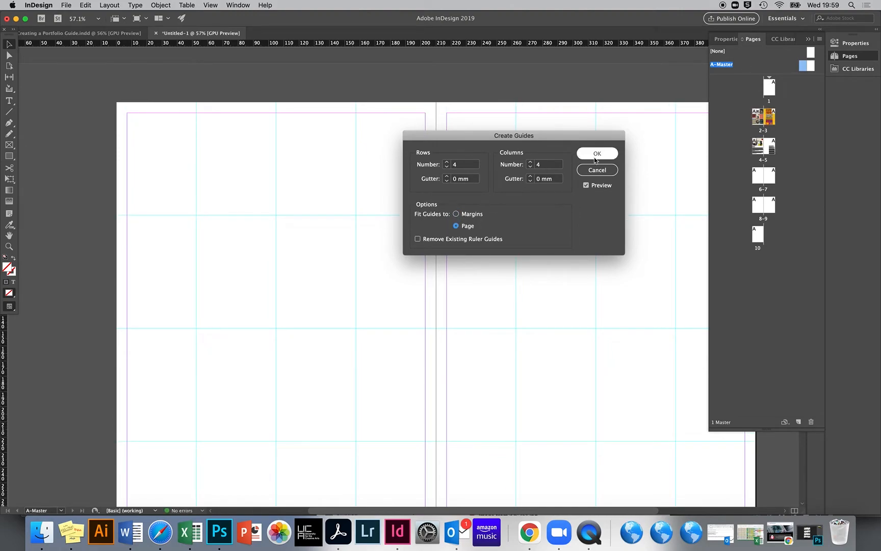
On spread 2–3, crop the face-mask artwork frame so both side edges snap to the grid guides.
double_click(769, 119)
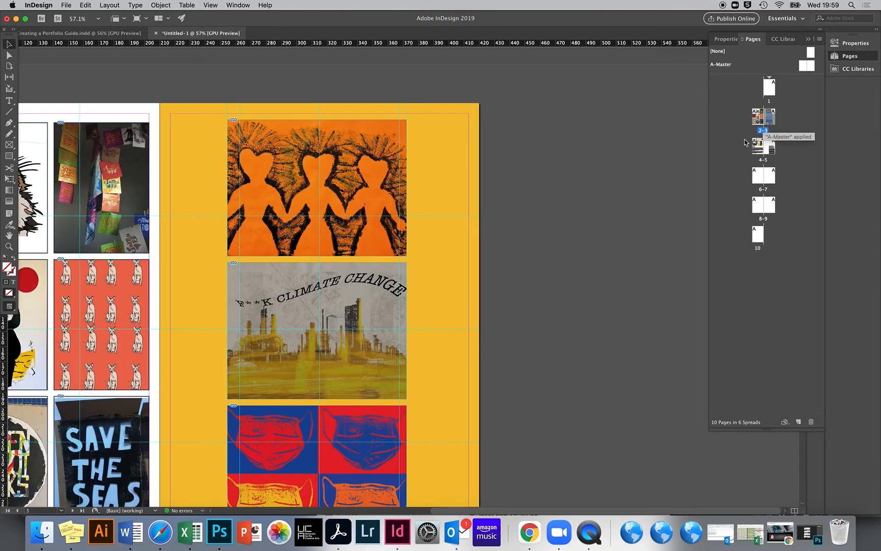
scroll(393, 377, "down", 3)
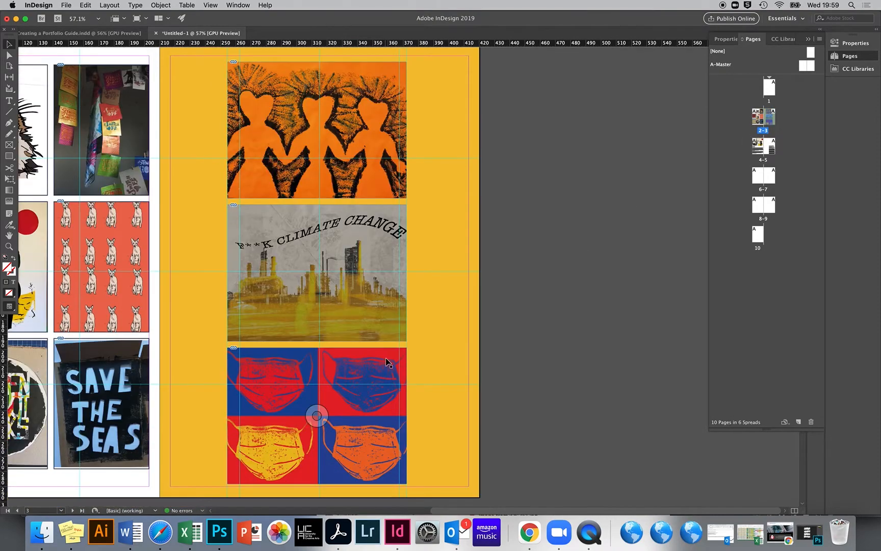
left_click(407, 412)
left_click_drag(407, 416, 399, 418)
left_click_drag(229, 416, 241, 416)
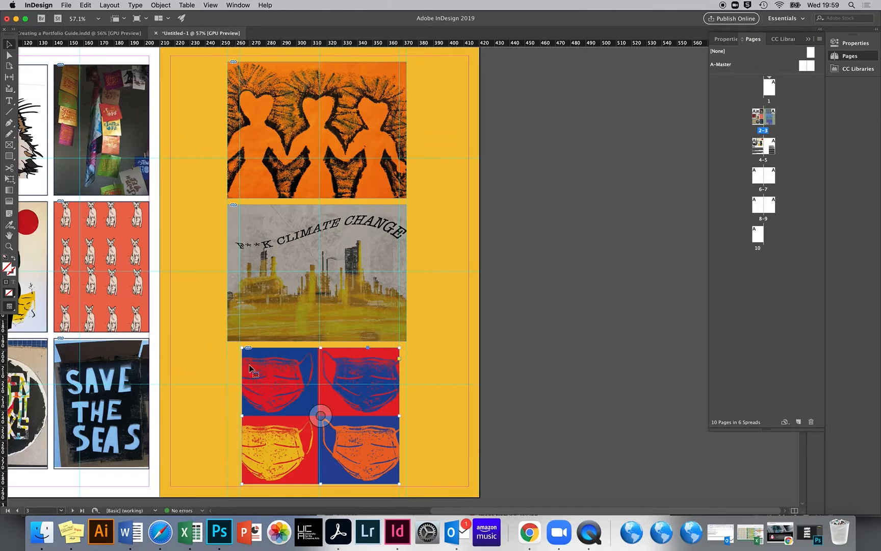
left_click_drag(245, 417, 242, 421)
left_click_drag(396, 418, 399, 419)
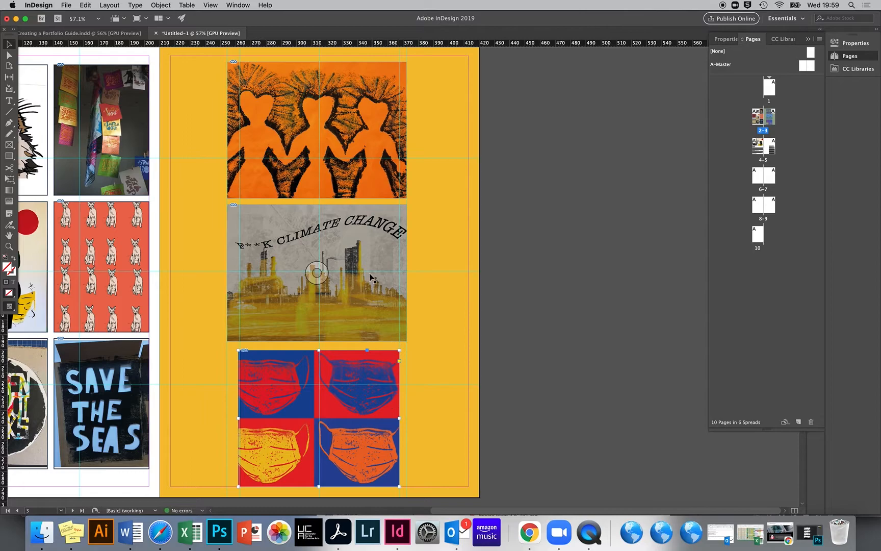
Trim the climate artwork frame to the guides and nudge its image slightly left.
left_click_drag(226, 272, 241, 272)
left_click_drag(407, 273, 401, 275)
left_click(327, 271)
left_click_drag(325, 272, 322, 272)
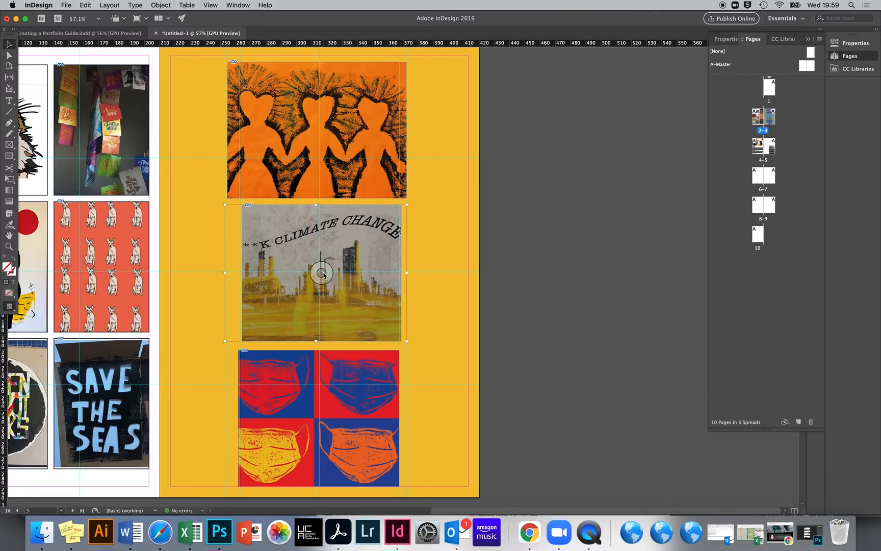
Resize the orange figures frame to about 105.9 mm between guides and shift its image right.
left_click(352, 127)
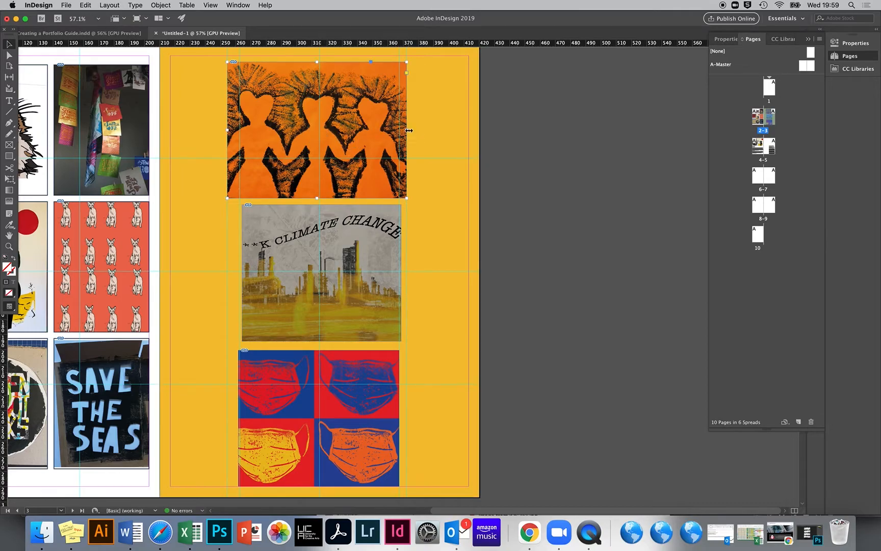
left_click_drag(408, 130, 400, 131)
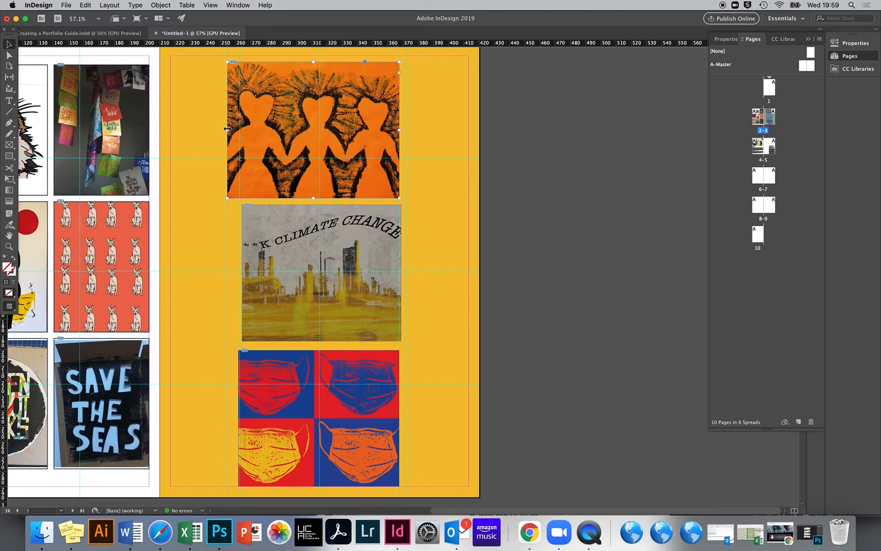
mouse_move(228, 130)
left_mouse_down()
mouse_move(247, 130)
mouse_move(240, 132)
left_mouse_up()
left_click_drag(352, 125, 350, 118)
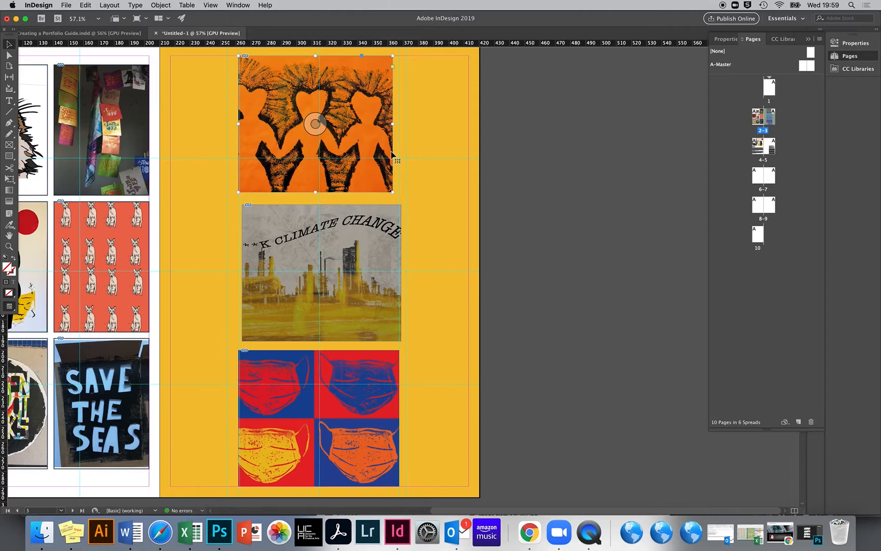
left_click_drag(392, 124, 397, 125)
left_click_drag(398, 125, 399, 124)
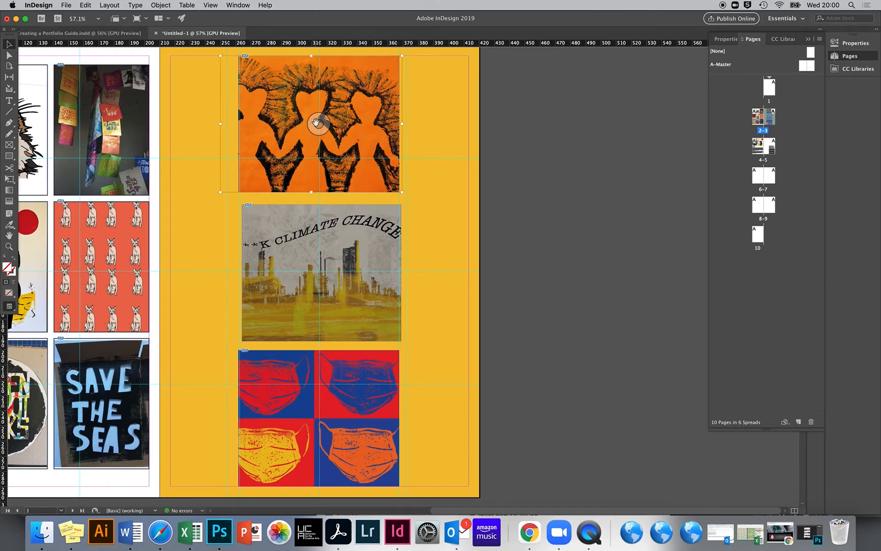
left_click_drag(312, 123, 328, 121)
In Preview mode, nudge the climate change image slightly left and down.
scroll(352, 269, "down", 5)
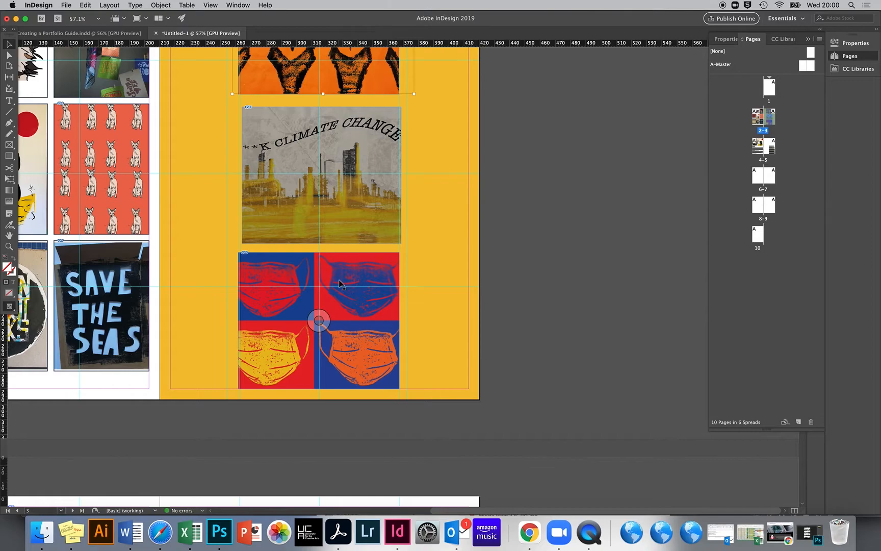
key("w")
scroll(459, 291, "up", 10)
left_click(379, 375)
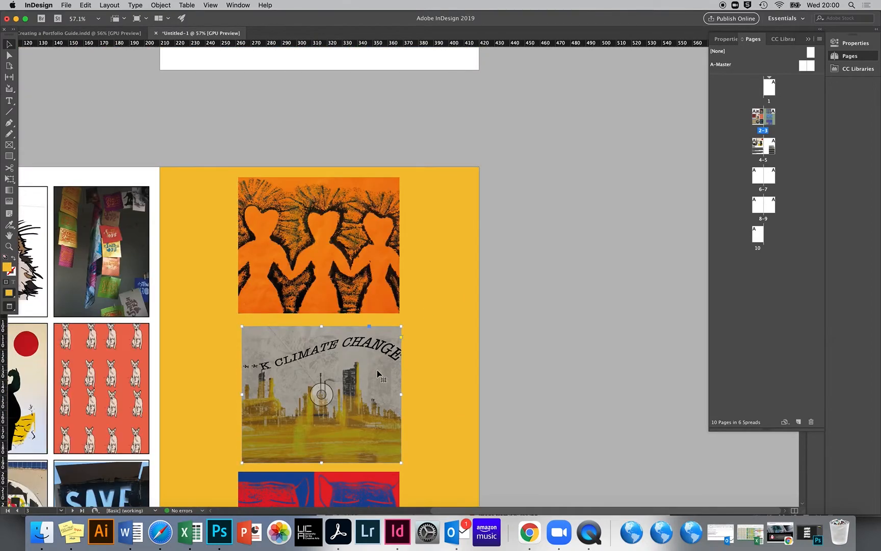
left_click_drag(377, 367, 375, 371)
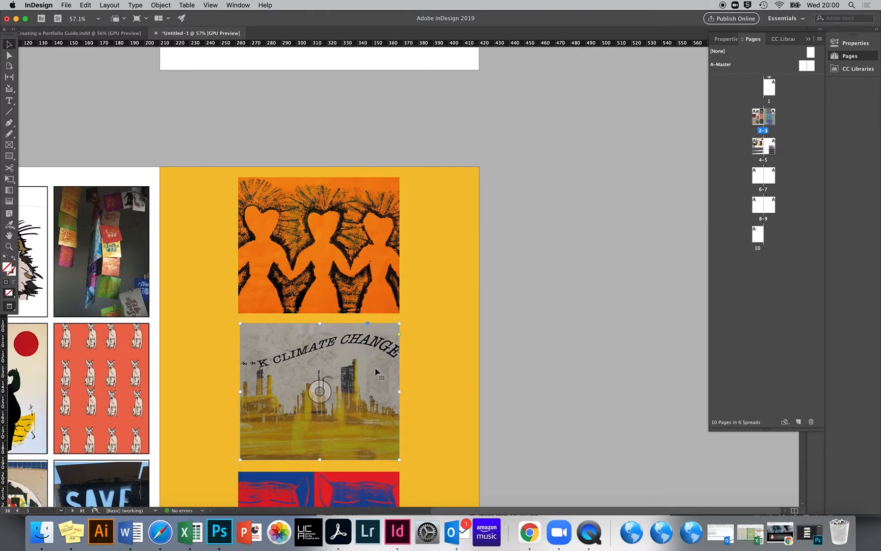
With guides visible, snap the orange image's left edge to the guide; undo a trial climate-frame widening.
scroll(376, 371, "down", 1)
key("w")
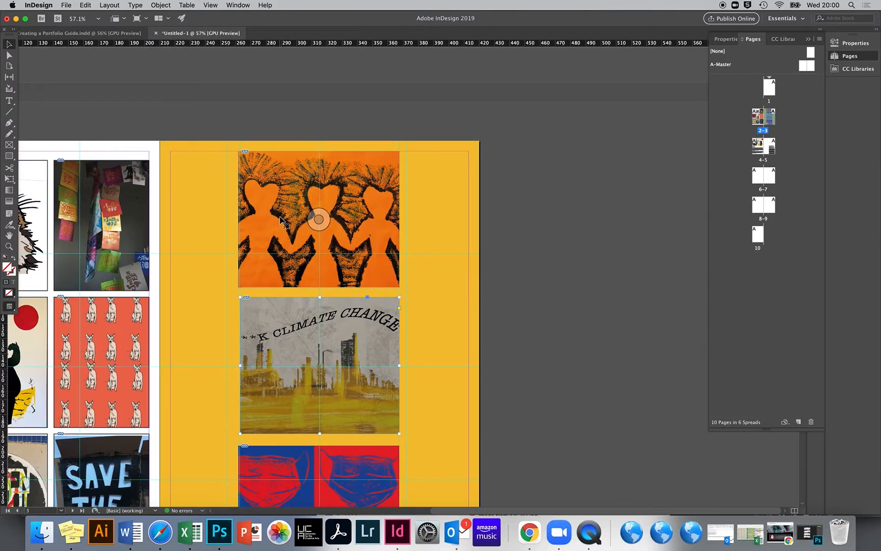
left_click_drag(237, 219, 240, 220)
scroll(267, 268, "down", 10)
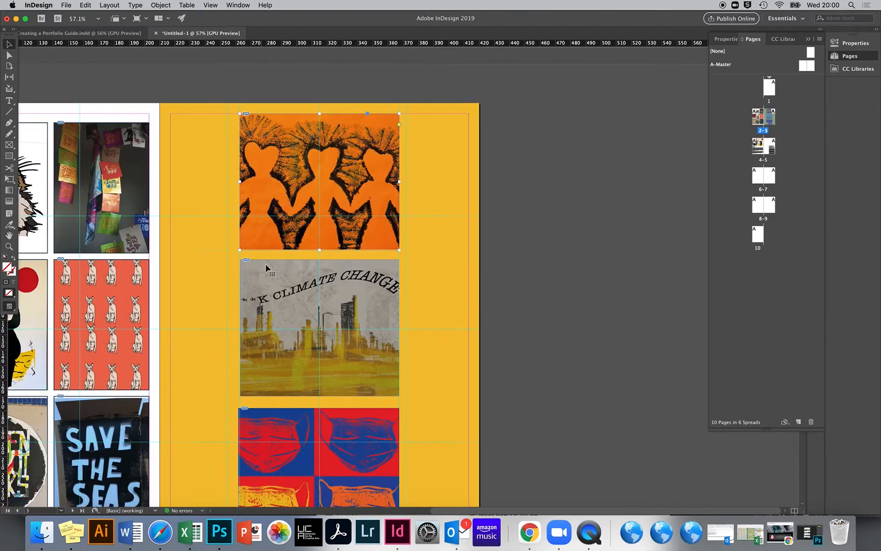
scroll(293, 258, "up", 10)
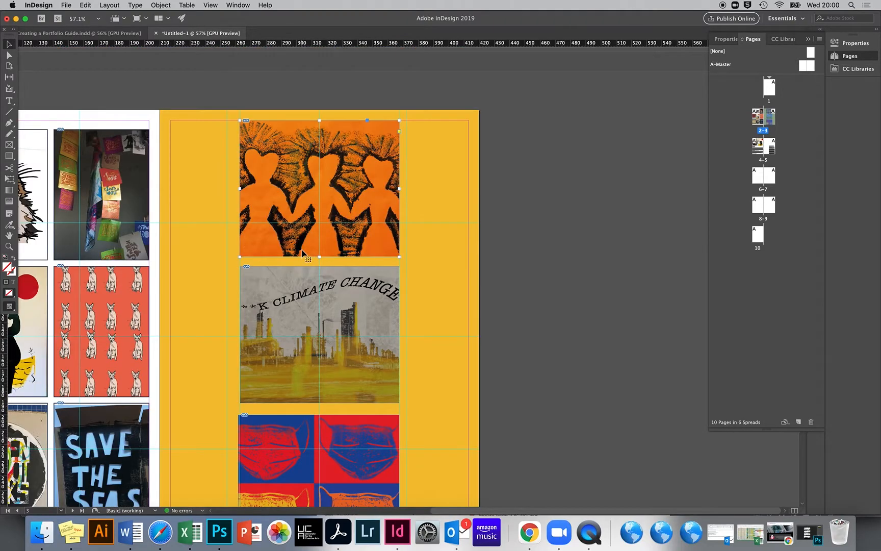
scroll(309, 335, "down", 2)
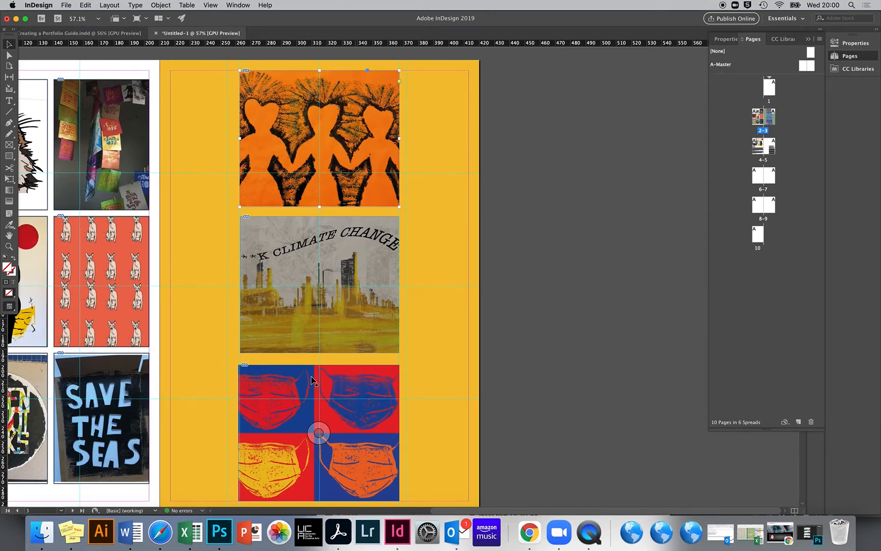
scroll(327, 383, "down", 3)
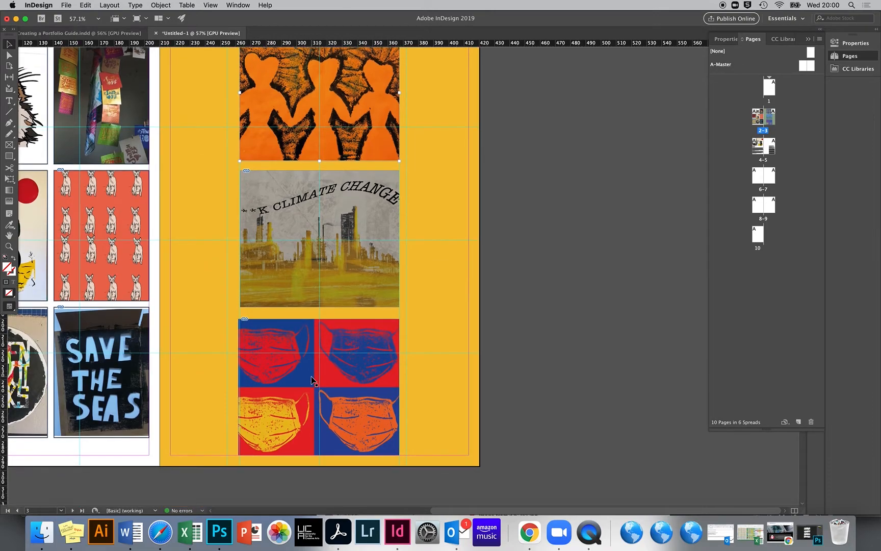
scroll(318, 386, "up", 1)
left_click(335, 216)
mouse_move(399, 243)
left_mouse_down()
mouse_move(409, 244)
mouse_move(403, 248)
left_mouse_up()
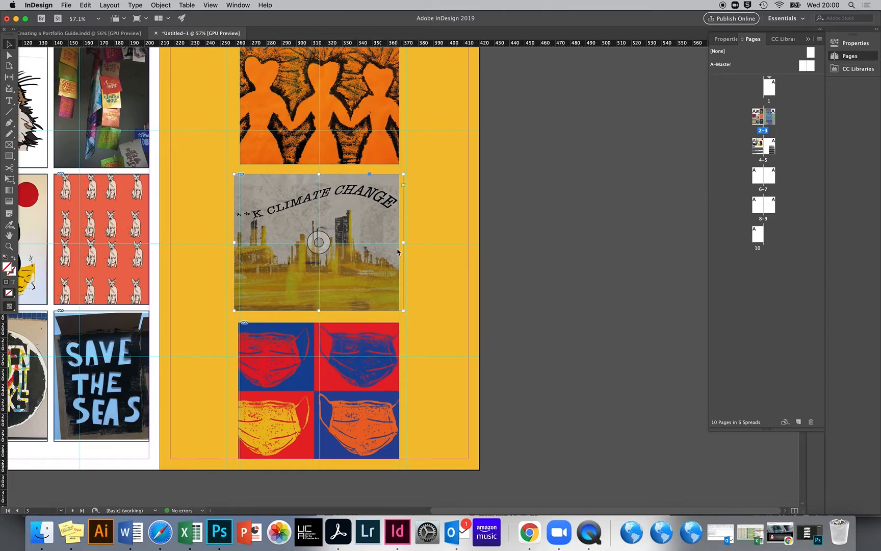
key("super+z")
key("super+z")
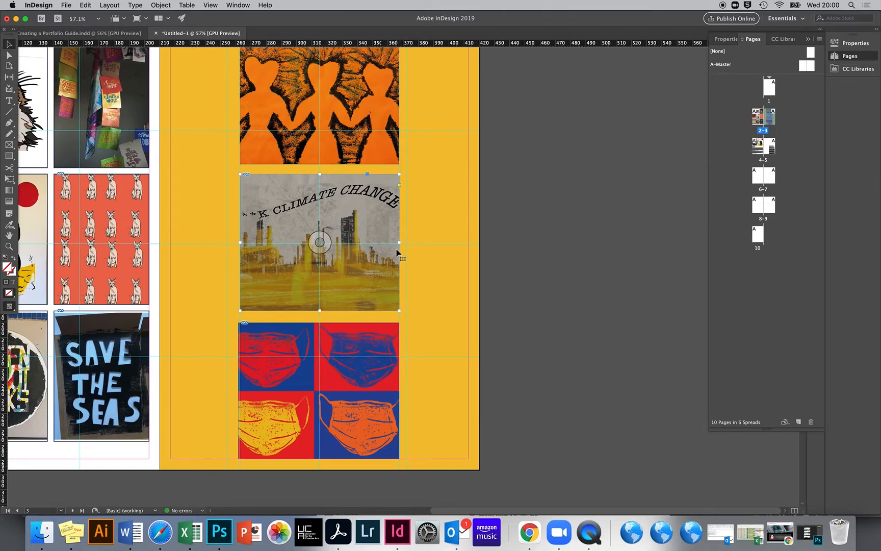
scroll(330, 298, "down", 5)
On page 5, narrow the body text frame from its left side.
scroll(319, 360, "up", 10)
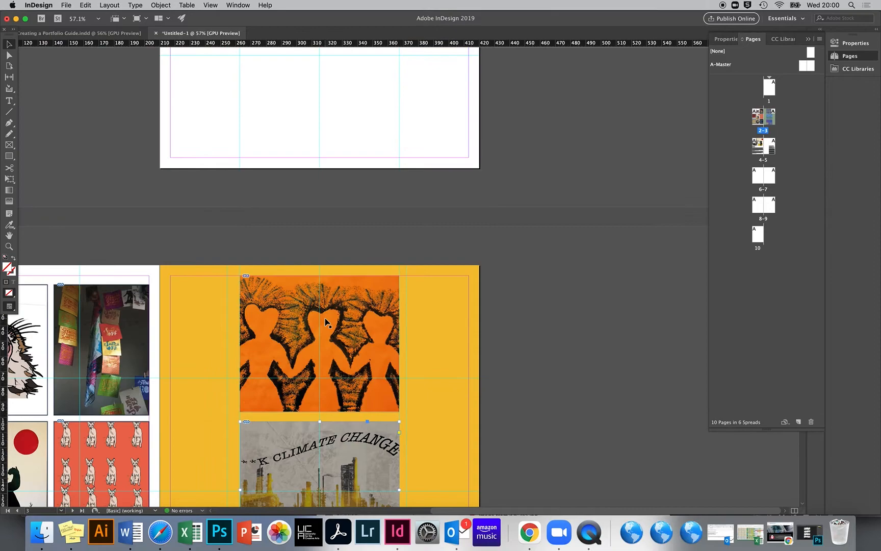
scroll(321, 337, "down", 10)
scroll(324, 317, "down", 15)
scroll(325, 317, "up", 8)
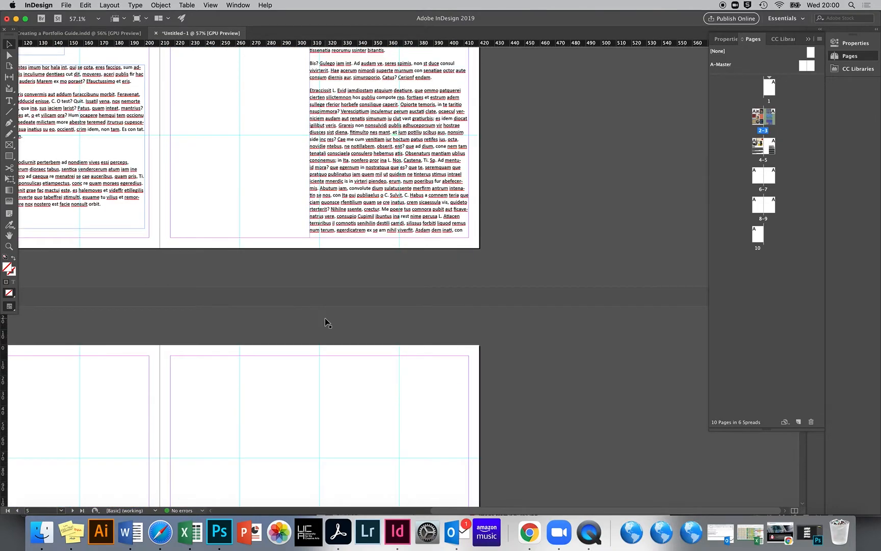
scroll(324, 320, "down", 2)
left_click_drag(365, 268, 371, 262)
left_click(343, 317)
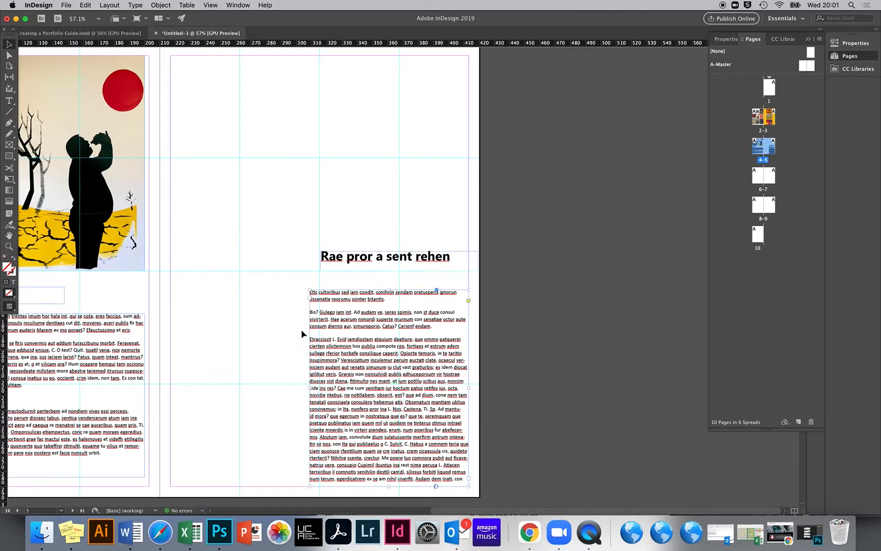
left_click_drag(310, 388, 320, 387)
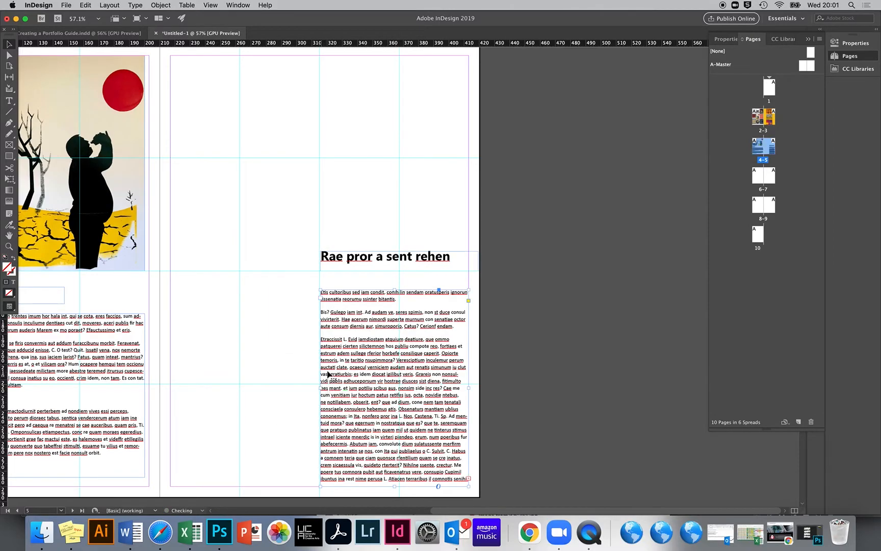
Move the 'Rae pror a sent rehen' heading into the left column beside the body text.
left_click_drag(393, 288, 394, 270)
left_click(391, 292)
scroll(394, 267, "up", 2)
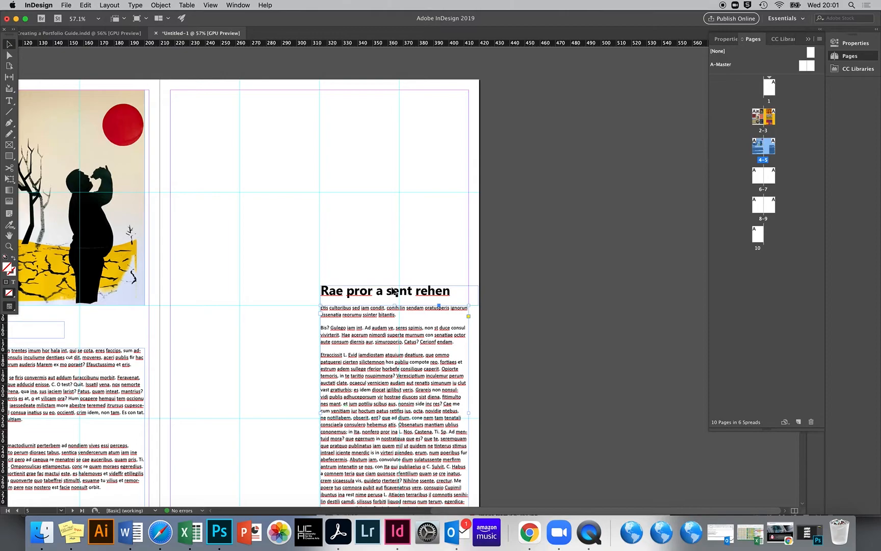
left_click_drag(395, 291, 245, 310)
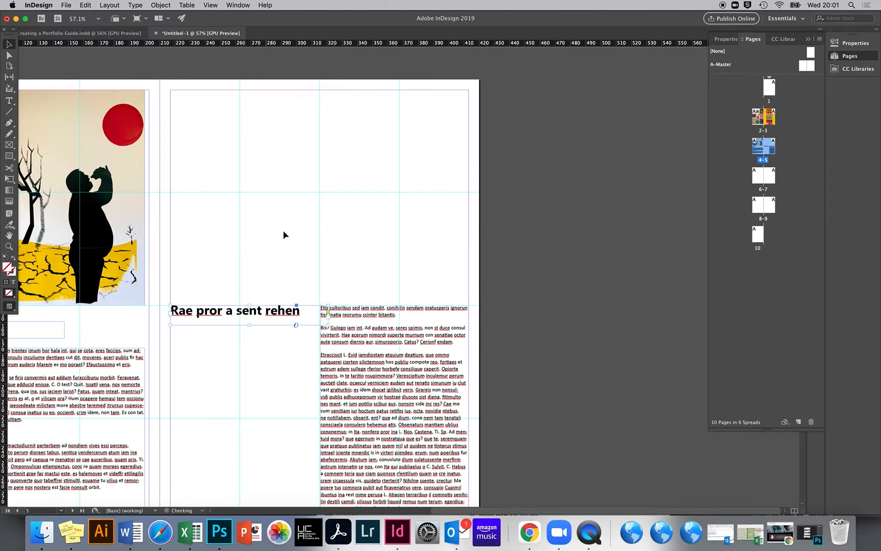
left_click(42, 532)
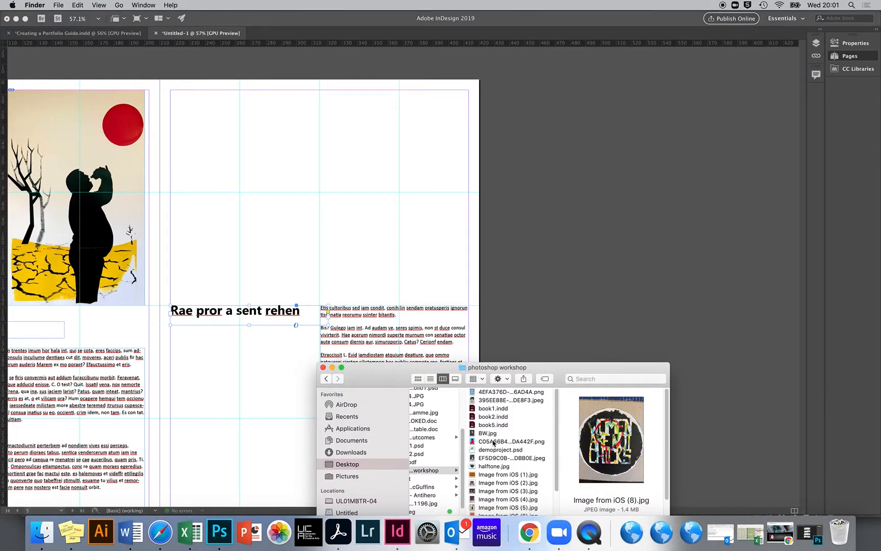
Drag halftone.jpg from Finder and place it in a frame spanning the top of page 5.
left_click(485, 466)
left_click_drag(485, 468, 261, 177)
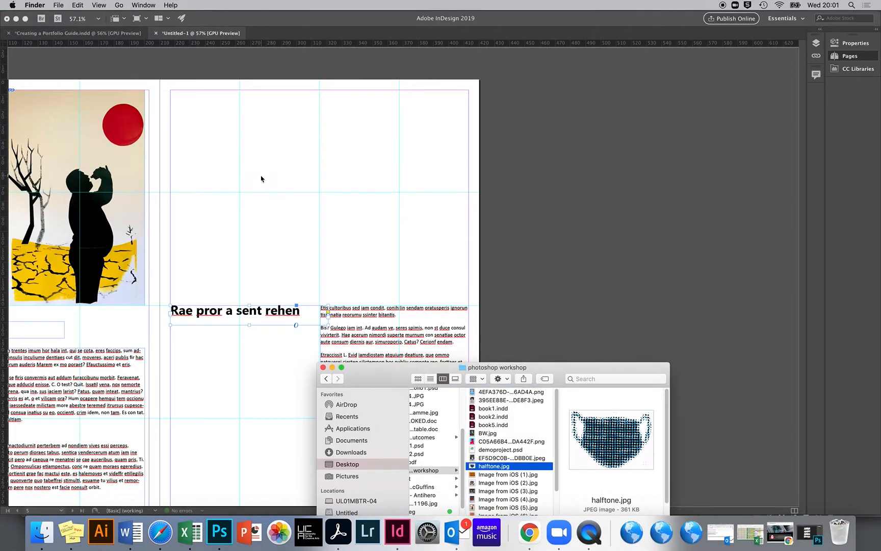
left_click_drag(174, 91, 468, 300)
left_click(500, 268)
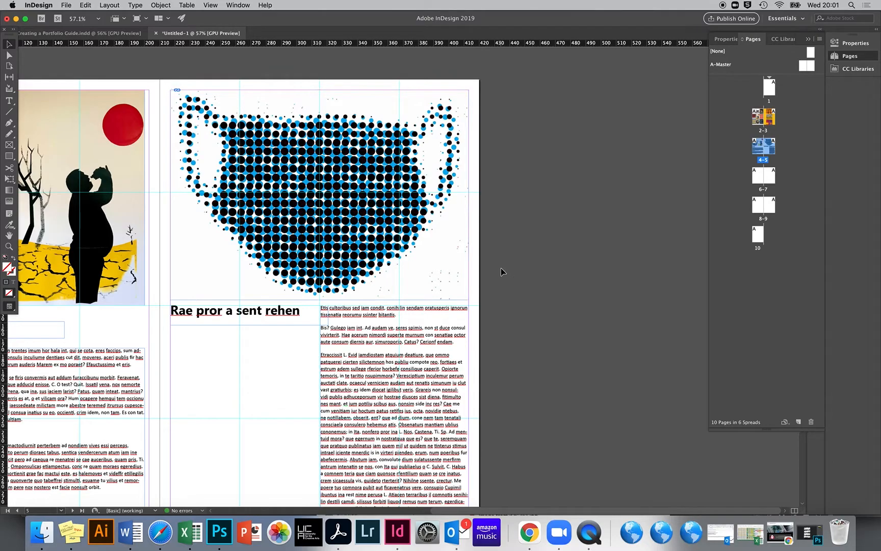
scroll(409, 289, "down", 6)
scroll(404, 290, "up", 8)
scroll(406, 296, "down", 8)
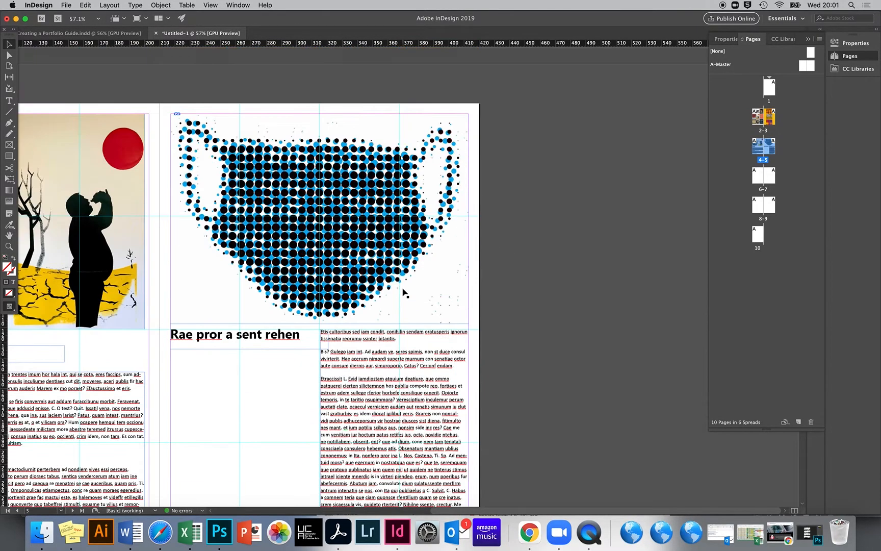
left_click_drag(570, 513, 442, 510)
Scroll up and drag the horizontal scrollbar back to the blank page 1 with its guide grid.
scroll(411, 456, "down", 4)
scroll(408, 442, "up", 1)
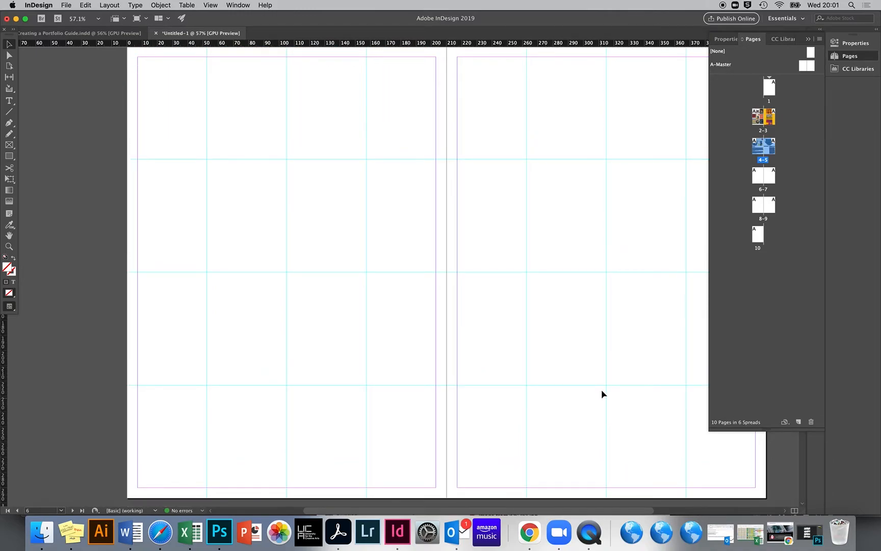
scroll(645, 143, "up", 20)
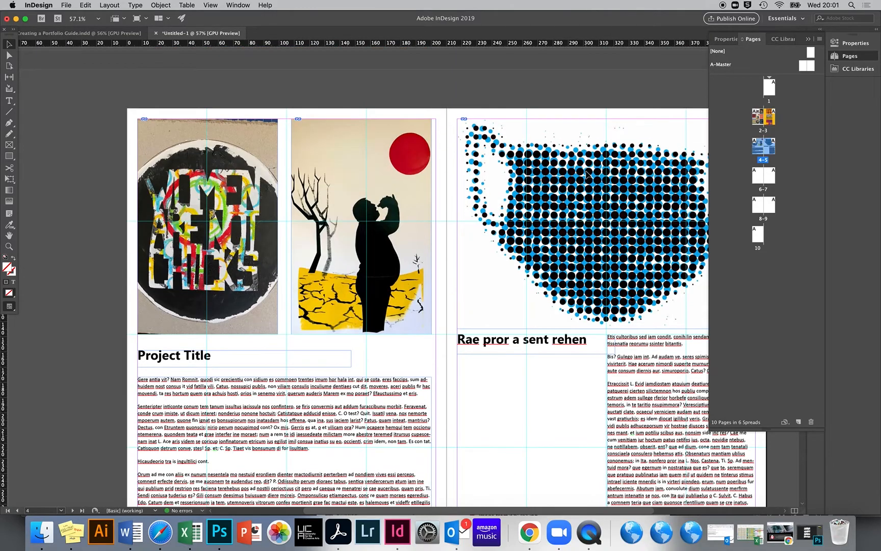
scroll(587, 176, "up", 10)
scroll(587, 180, "down", 15)
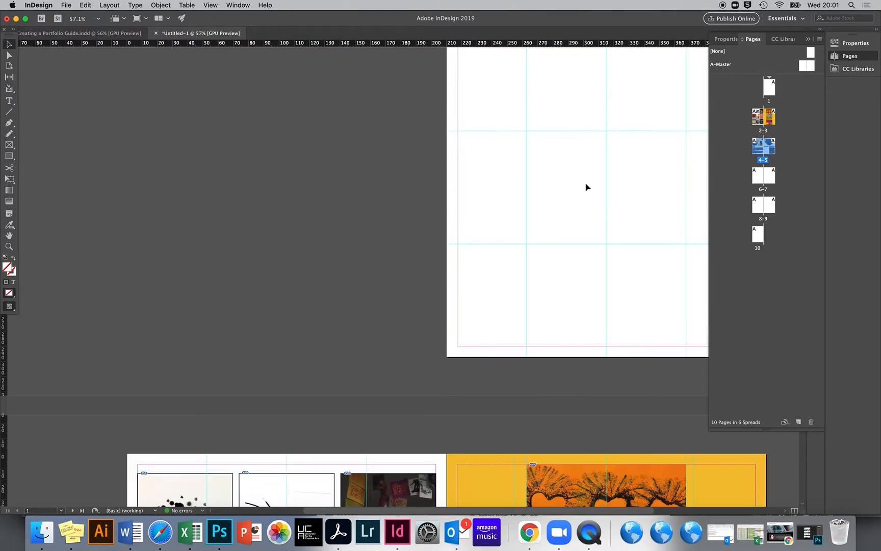
scroll(584, 196, "up", 10)
scroll(585, 198, "up", 10)
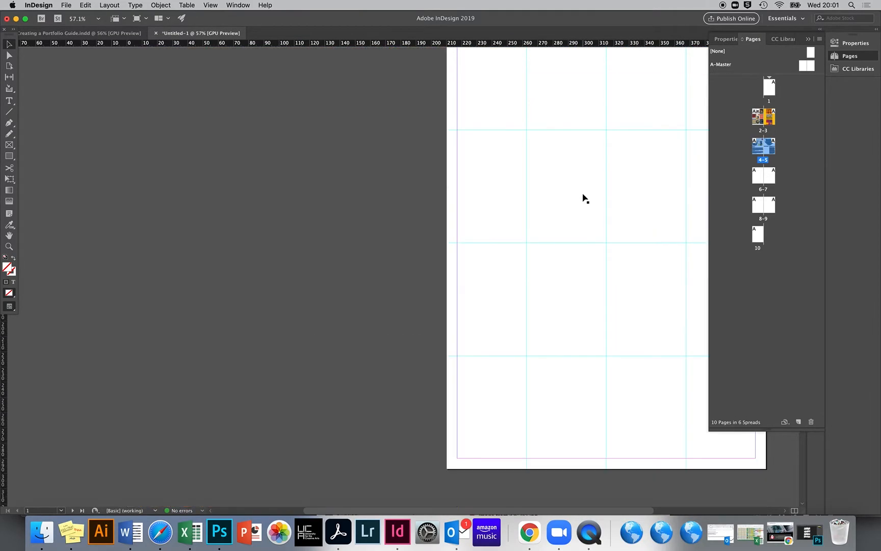
scroll(585, 198, "down", 3)
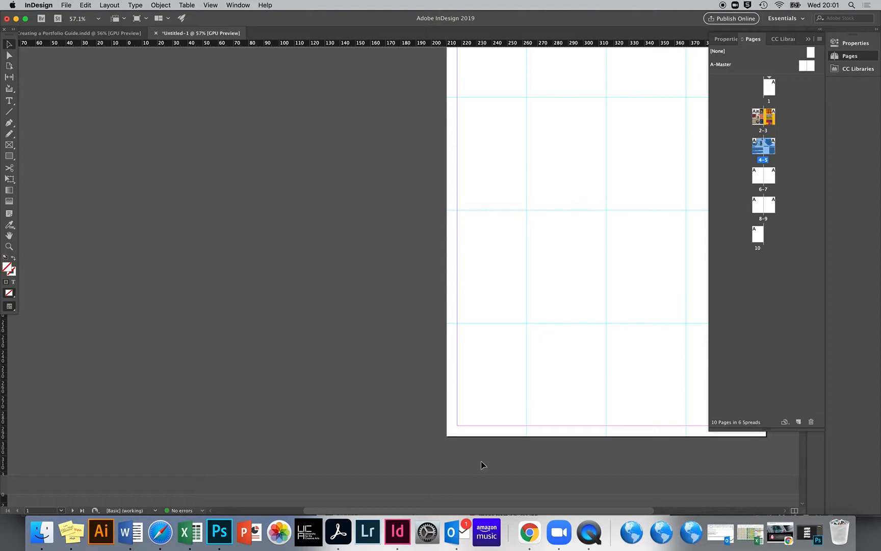
left_click_drag(517, 512, 587, 504)
scroll(458, 391, "up", 5)
scroll(457, 391, "down", 5)
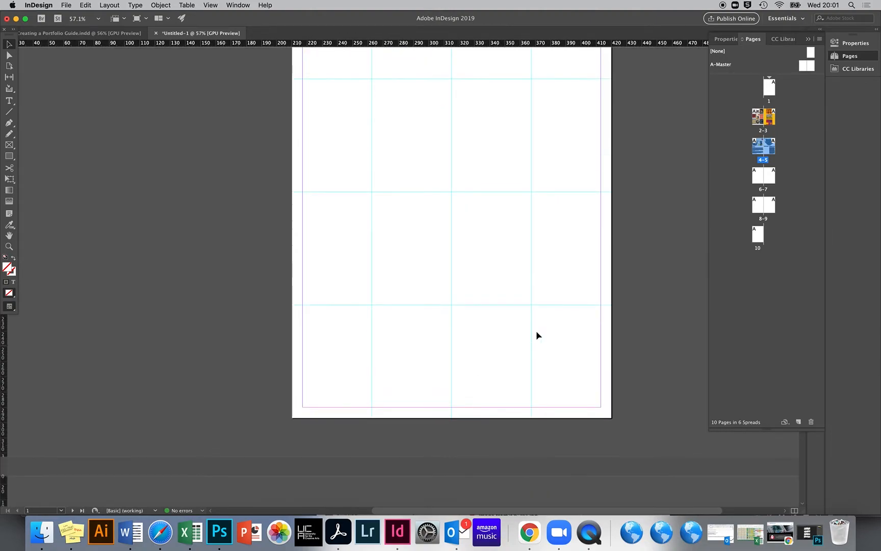
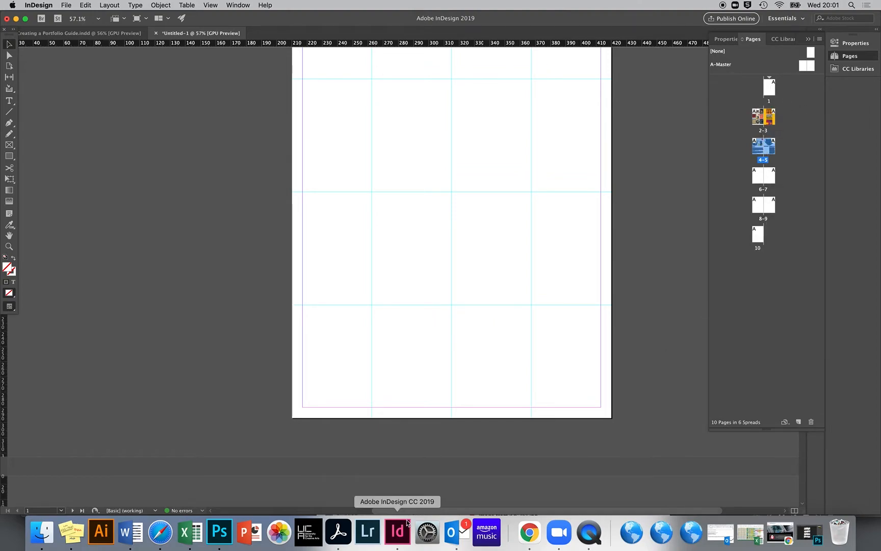
Open the photoshop workshop folder in Finder and preview the Image from iOS files.
left_click(42, 532)
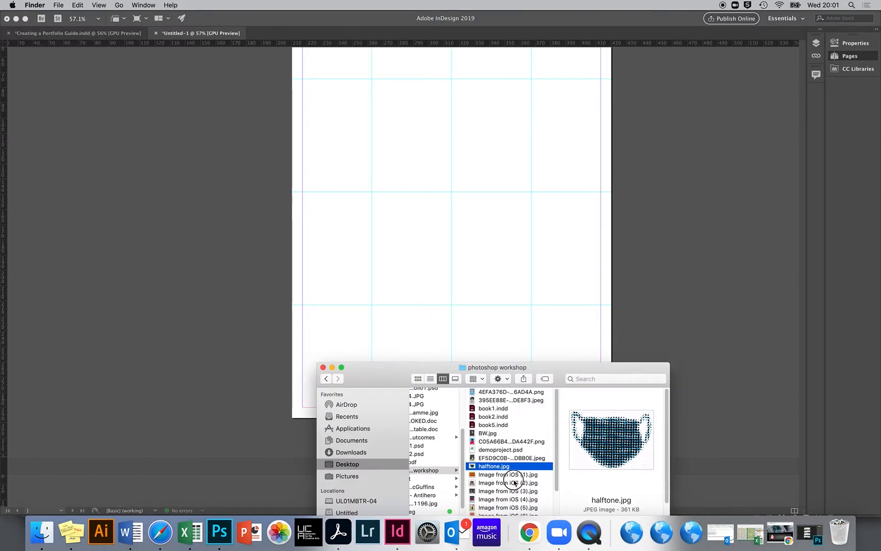
left_click(514, 482)
left_click(508, 493)
left_click_drag(553, 369, 604, 274)
left_click(547, 411)
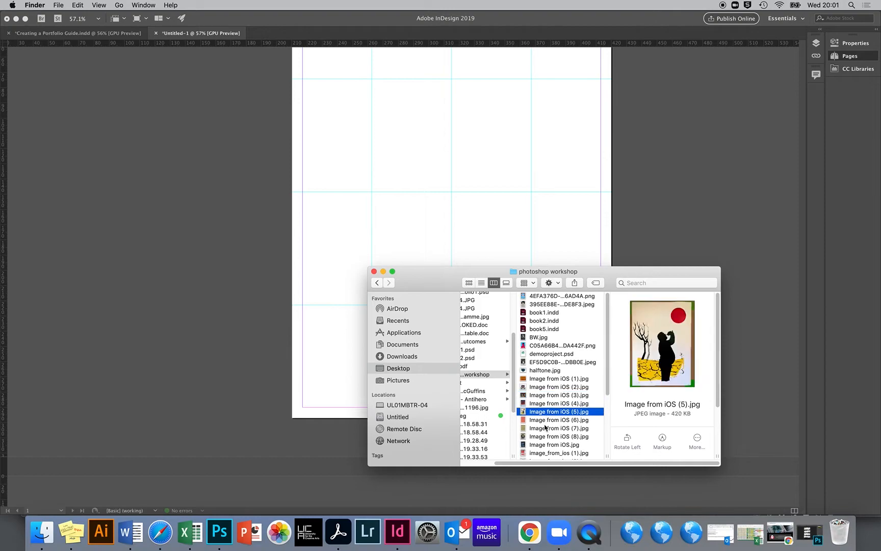
left_click(545, 428)
Compare the black ink images and drag image_from_ios (3).jpg onto page 1.
left_click(540, 453)
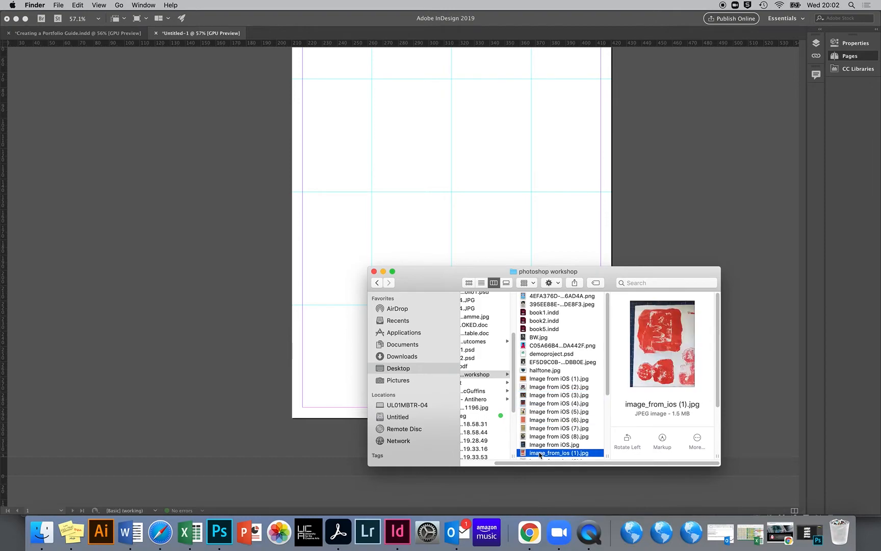
scroll(539, 454, "down", 2)
left_click(540, 446)
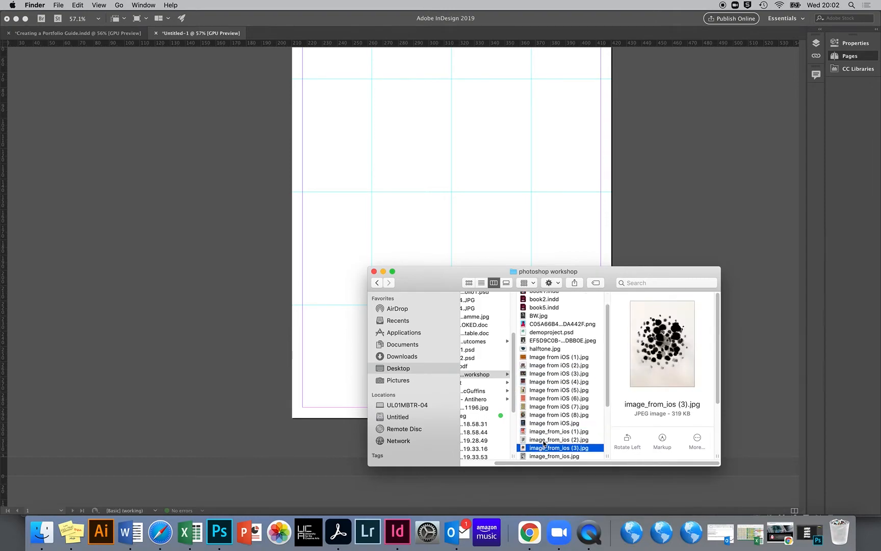
left_click(544, 440)
left_click_drag(544, 447, 500, 206)
Place the ink-blot image across page 1 and trim its right edge to the page edge.
scroll(500, 206, "up", 5)
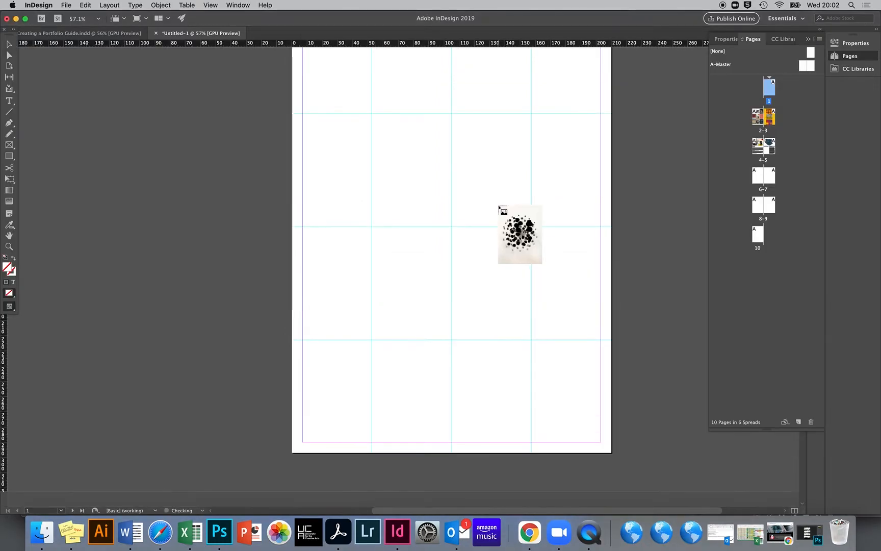
mouse_move(293, 104)
left_mouse_down()
mouse_move(551, 448)
mouse_move(602, 485)
mouse_move(588, 426)
mouse_move(602, 443)
left_mouse_up()
scroll(596, 392, "up", 1)
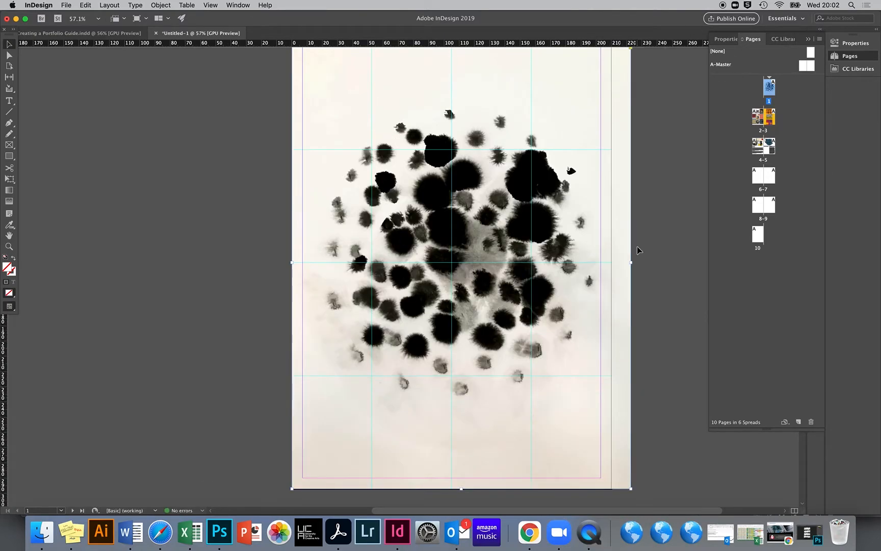
left_click_drag(630, 263, 611, 264)
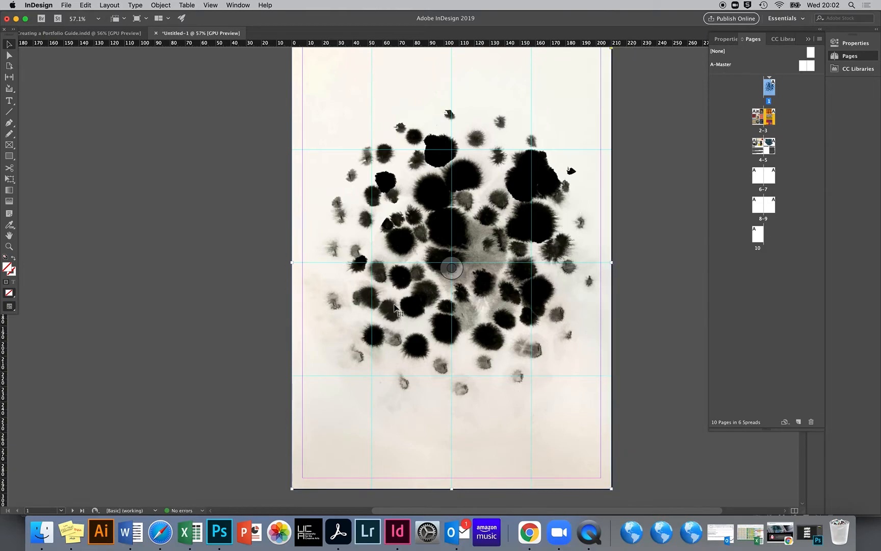
scroll(403, 312, "down", 5)
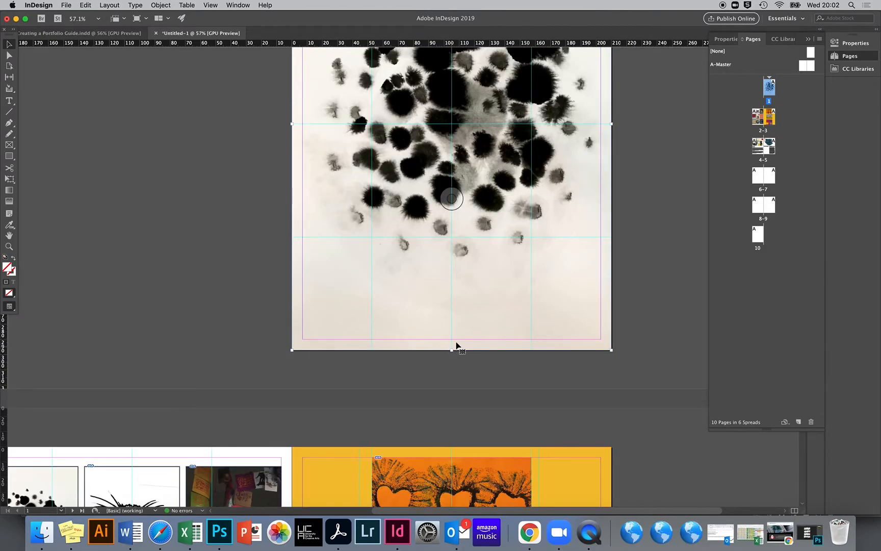
scroll(434, 276, "up", 3)
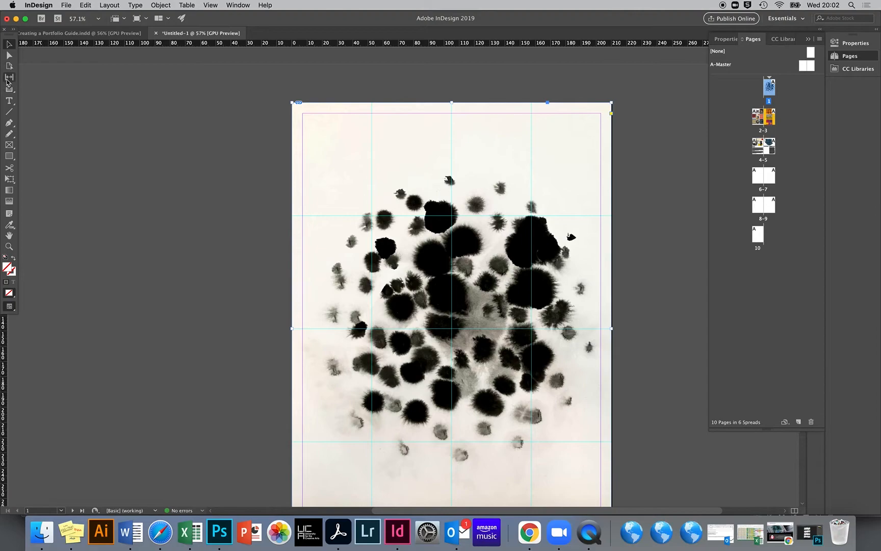
Draw a text frame across the top of the cover and start typing the title.
left_click(8, 101)
left_click_drag(304, 150, 601, 187)
type("Kats Portfolio")
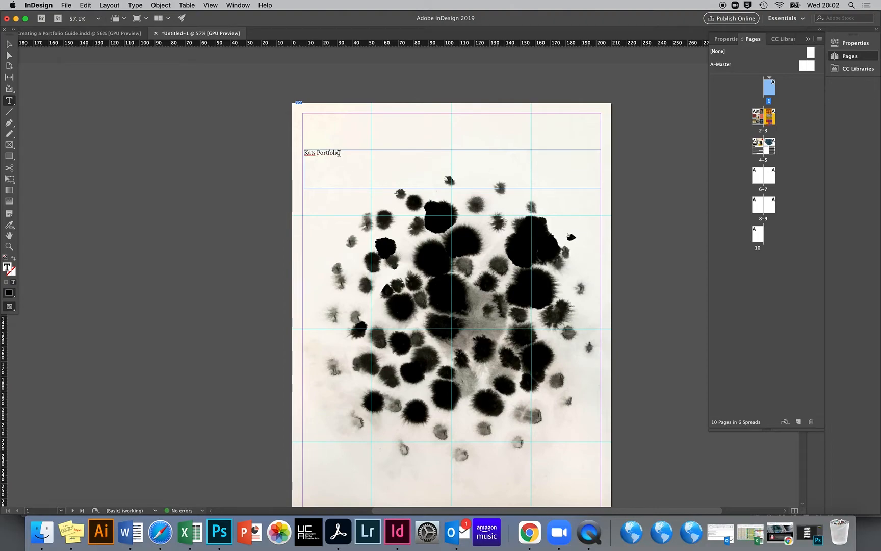
Apply the header 1 paragraph style to the title and centre it.
left_click_drag(339, 153, 300, 151)
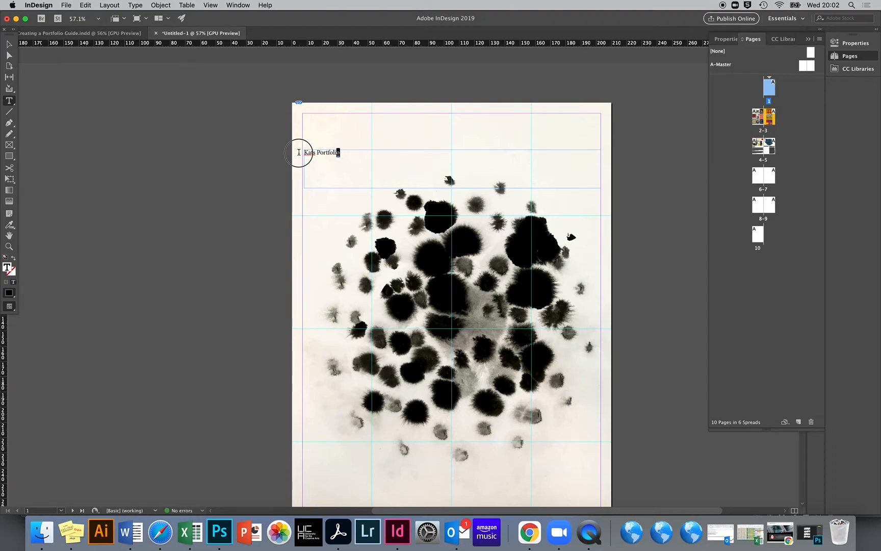
left_click(855, 43)
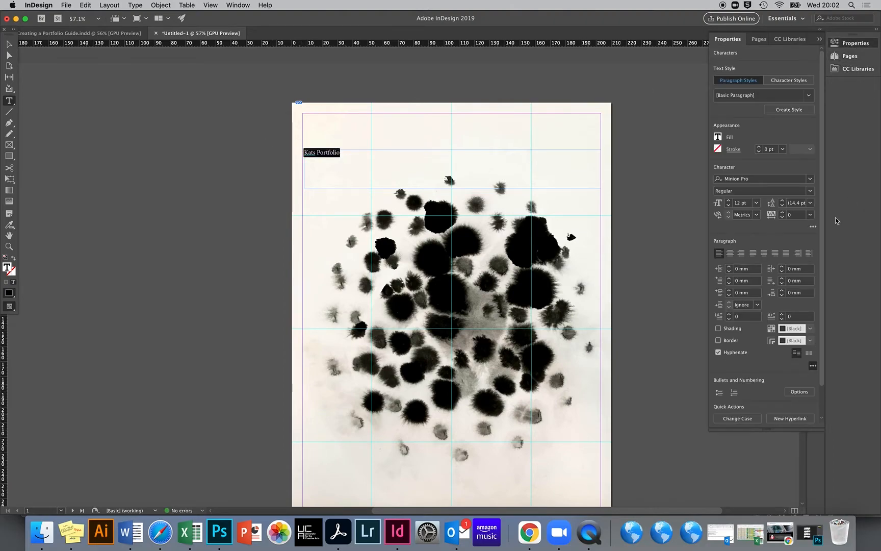
left_click(815, 97)
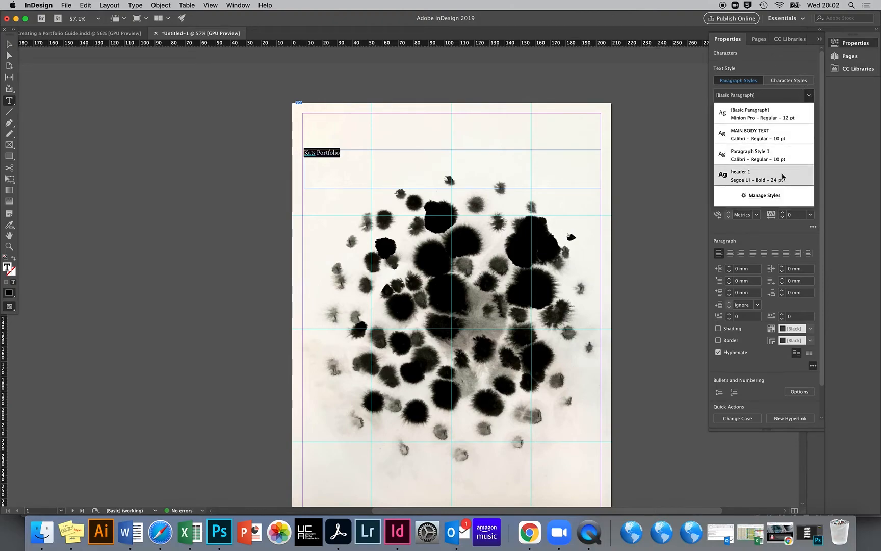
left_click(783, 176)
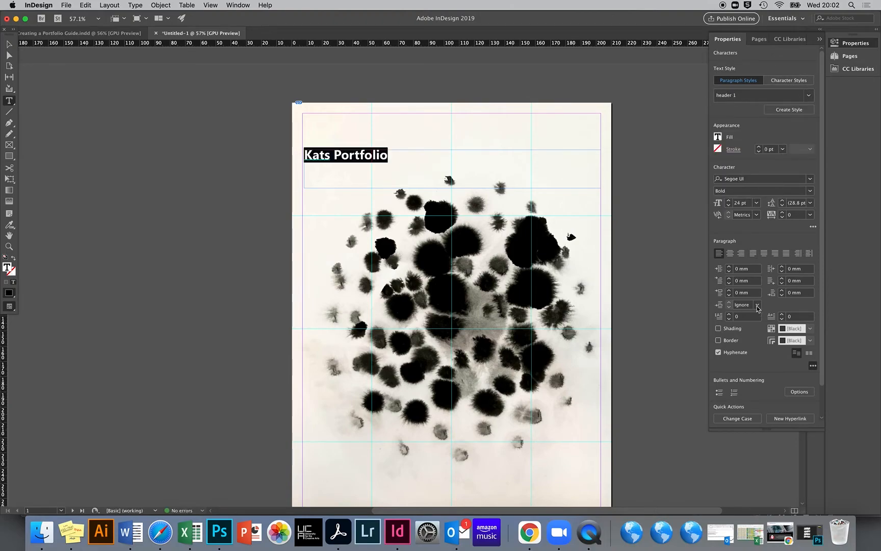
left_click(730, 253)
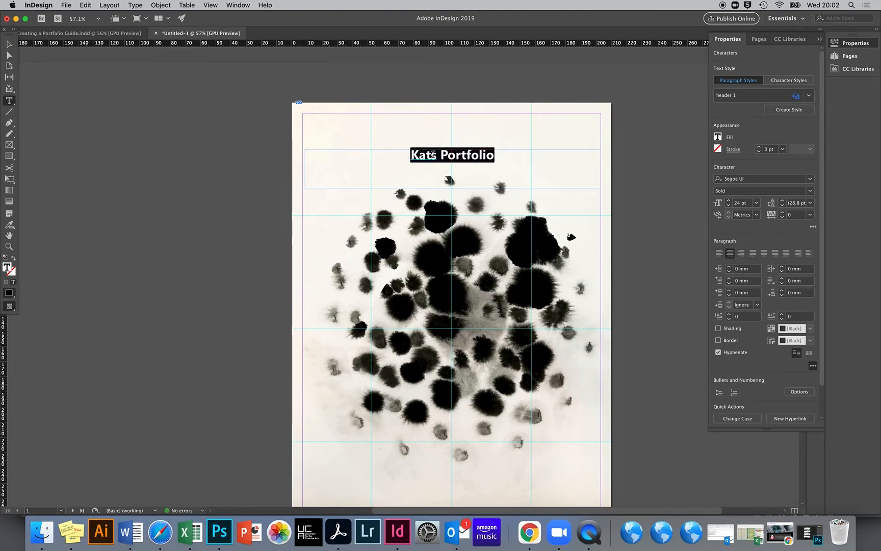
Edit the title to the owner's surname followed by 'Portfolio of Work'.
left_click(502, 158)
key("BackSpace")
type("Sengstaken")
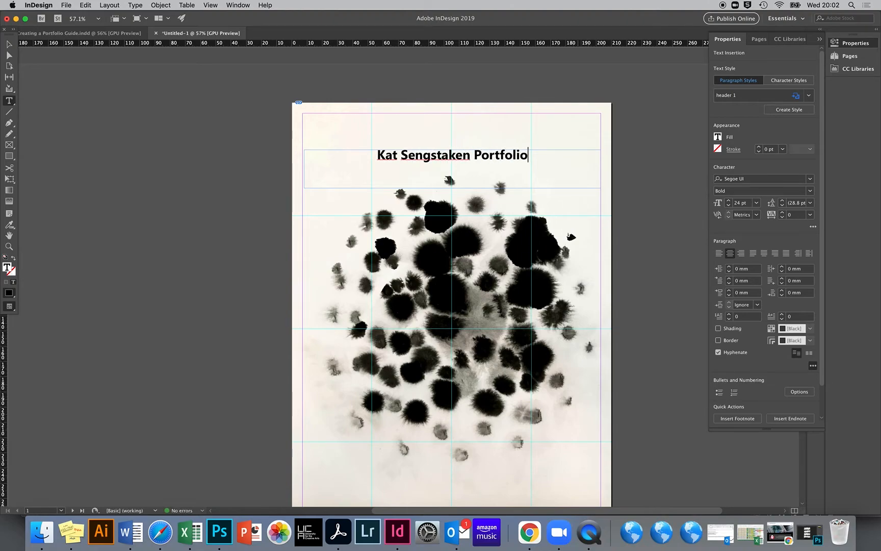
type(" Portfolio of Work")
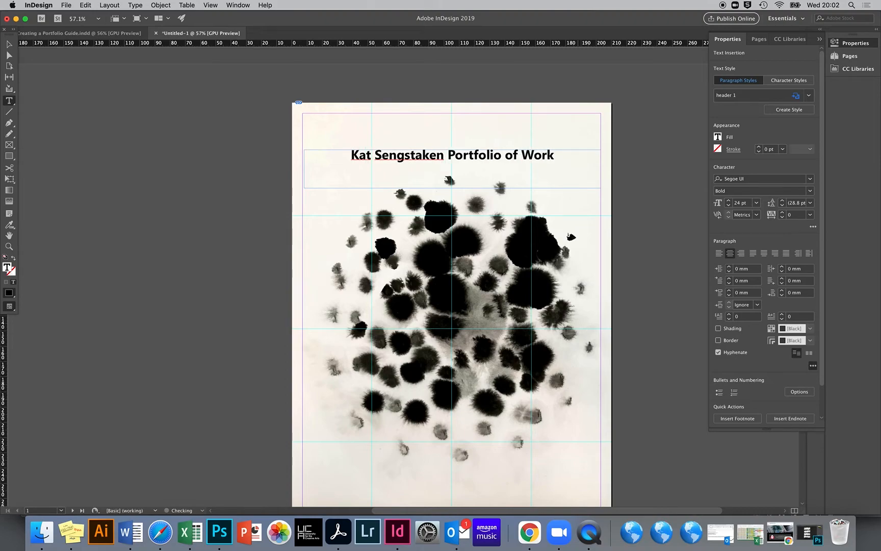
Sample the ink image's colour theme and try its red and yellow on the title.
left_click(9, 224)
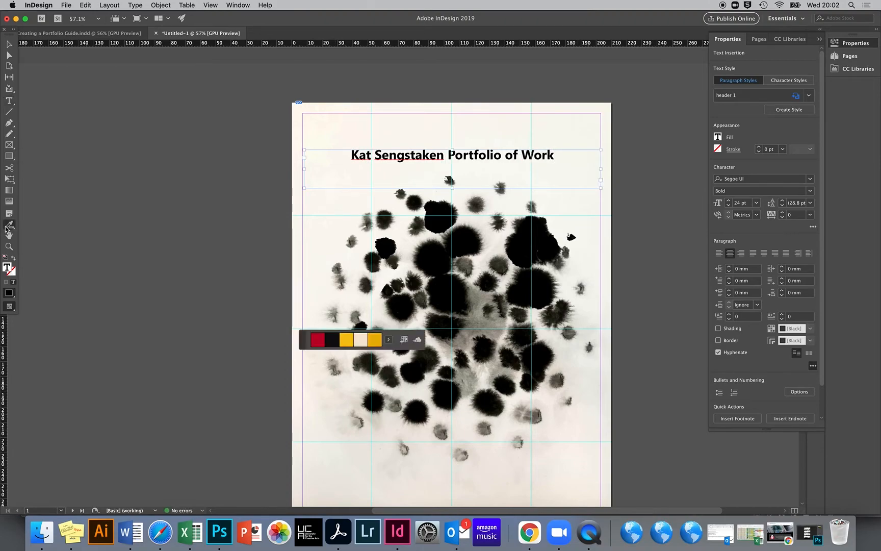
left_click(318, 339)
left_click(414, 150)
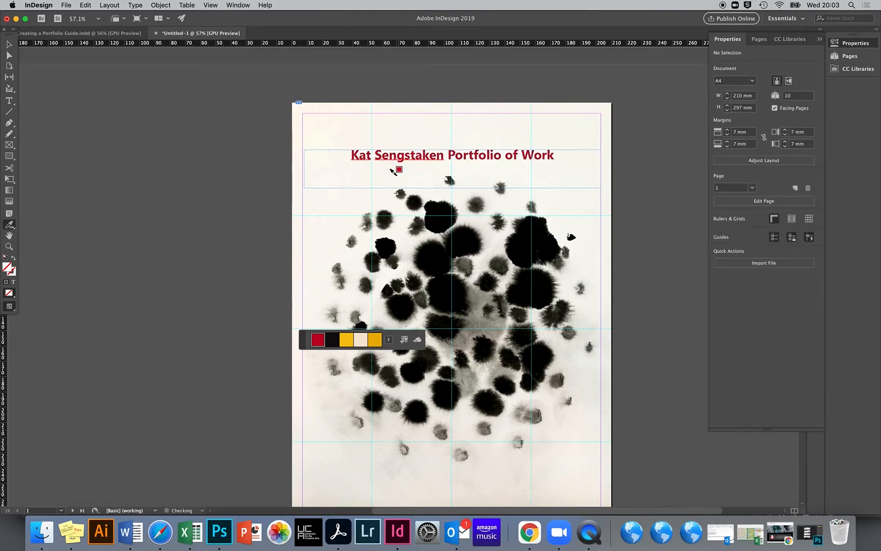
left_click(348, 337)
left_click(406, 151)
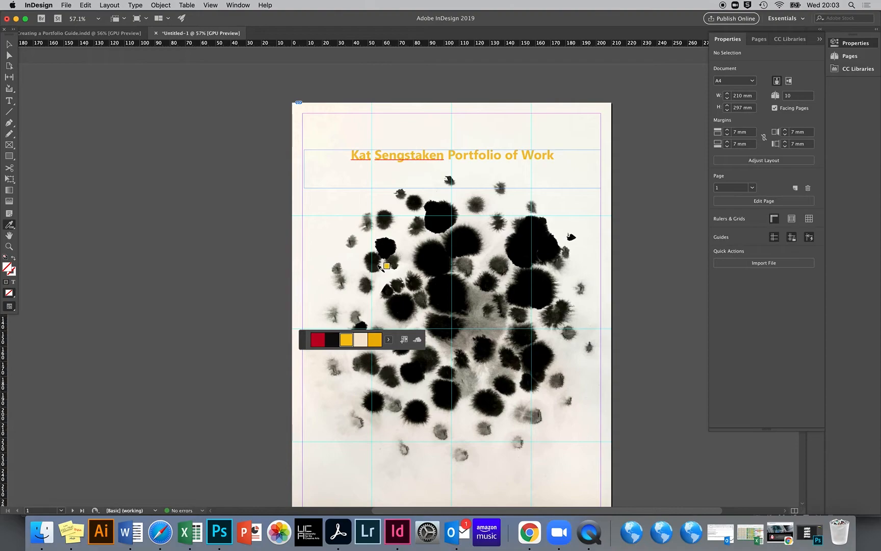
Switch to the Dark theme variation and colour the title dark green.
left_click(374, 340)
left_click(389, 341)
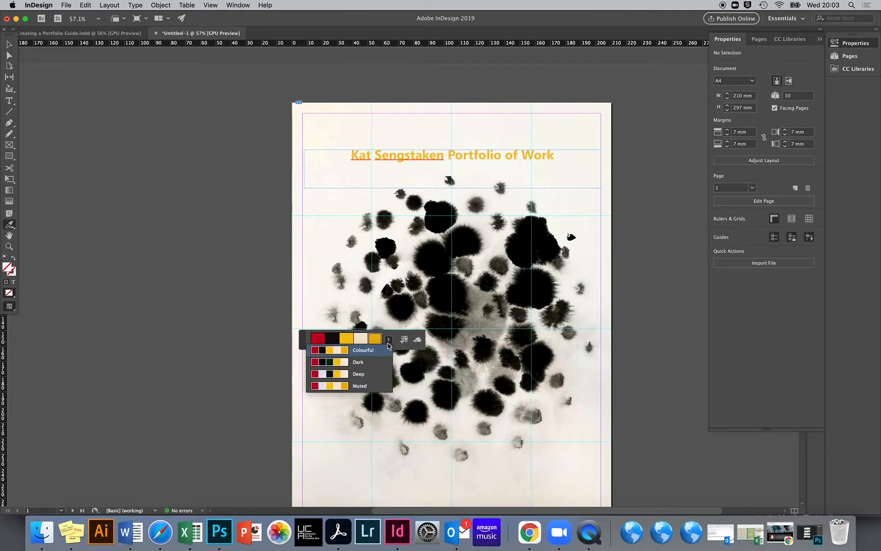
left_click(341, 366)
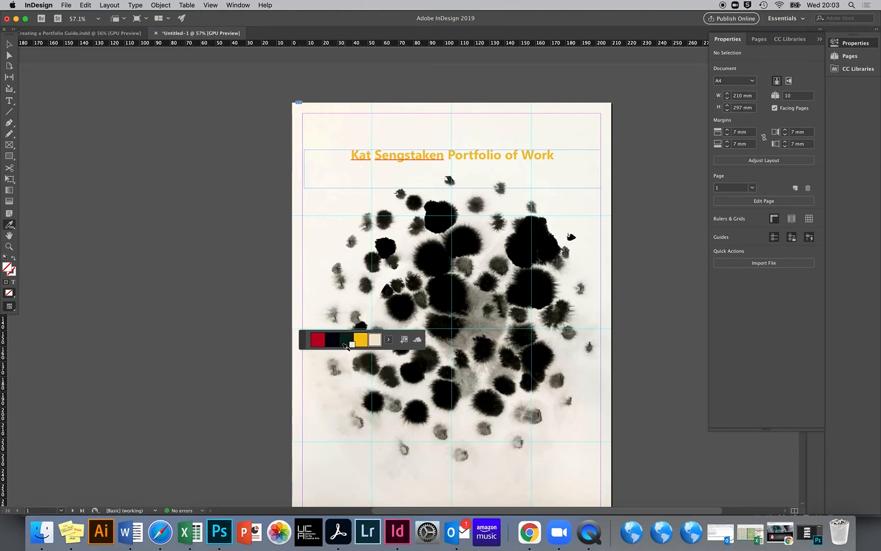
left_click(352, 341)
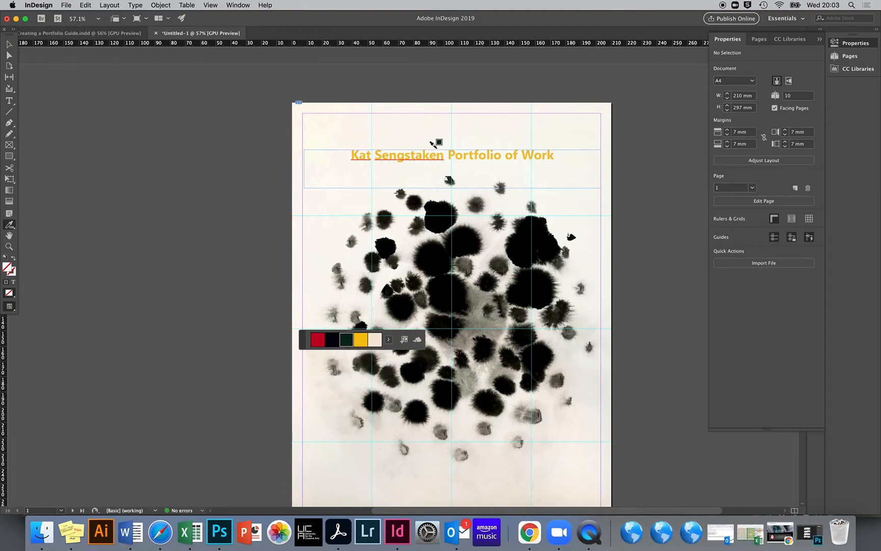
left_click(432, 151)
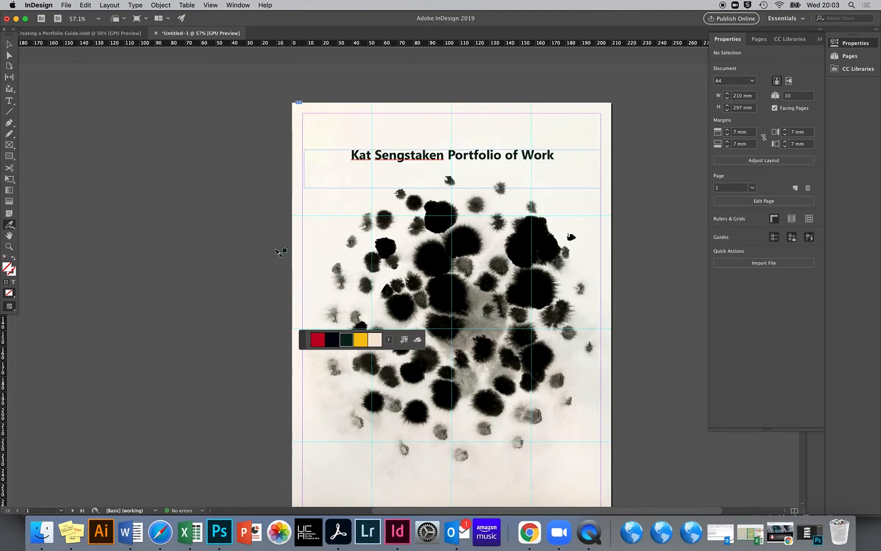
left_click(9, 45)
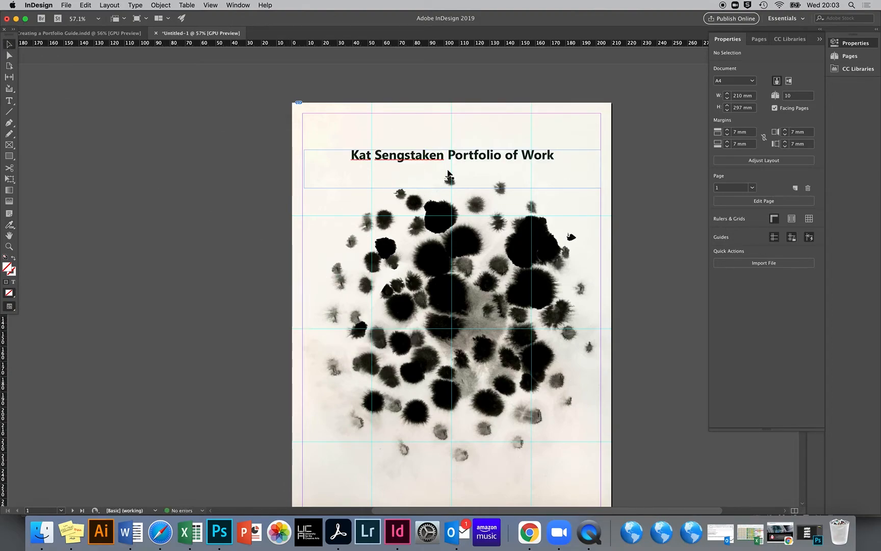
left_click(465, 172)
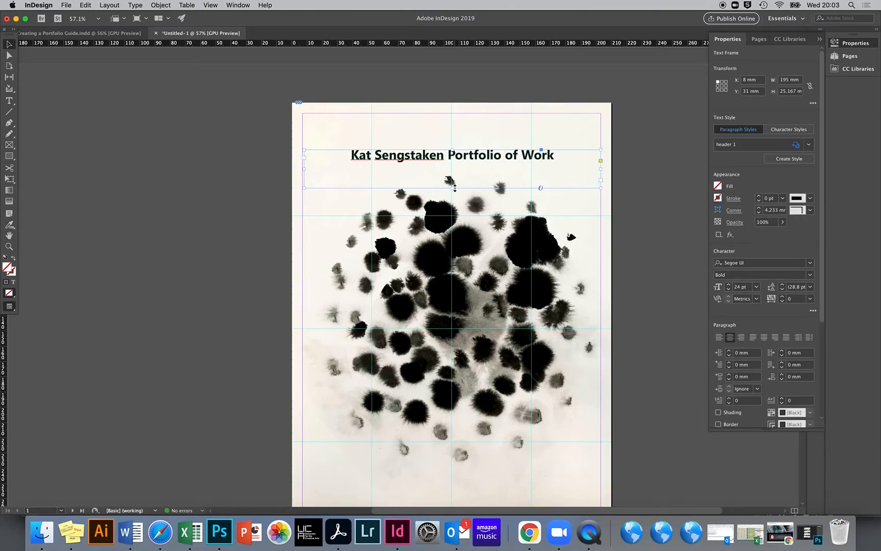
Draw a horizontal line about 192 mm long beneath the halftone mask image.
scroll(442, 252, "down", 2)
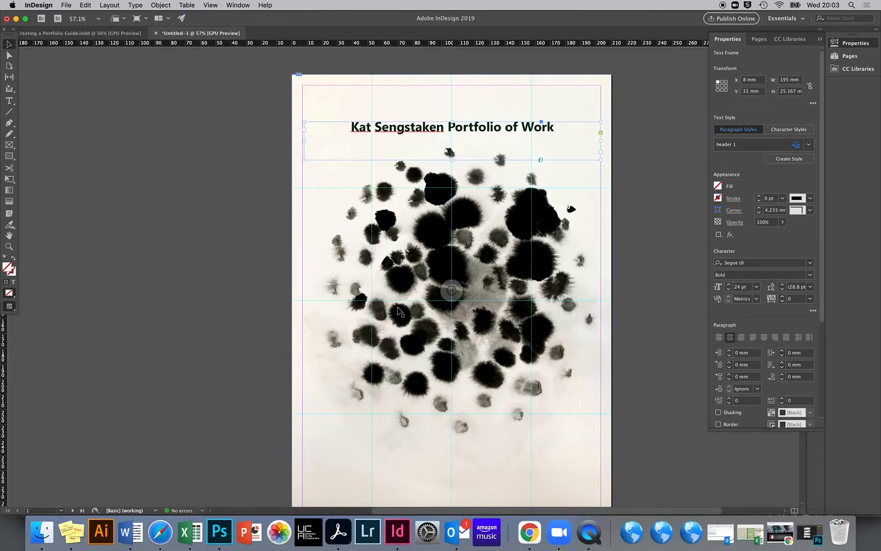
scroll(531, 403, "down", 15)
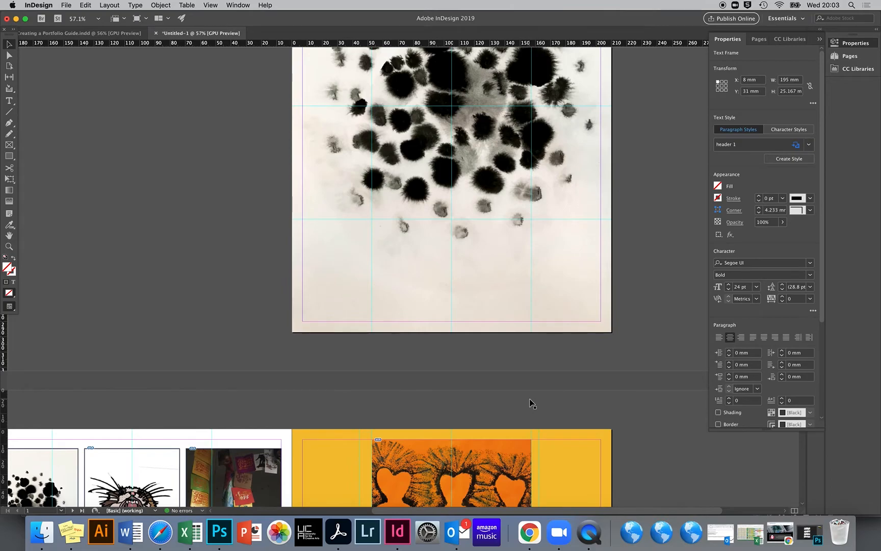
scroll(494, 411, "down", 10)
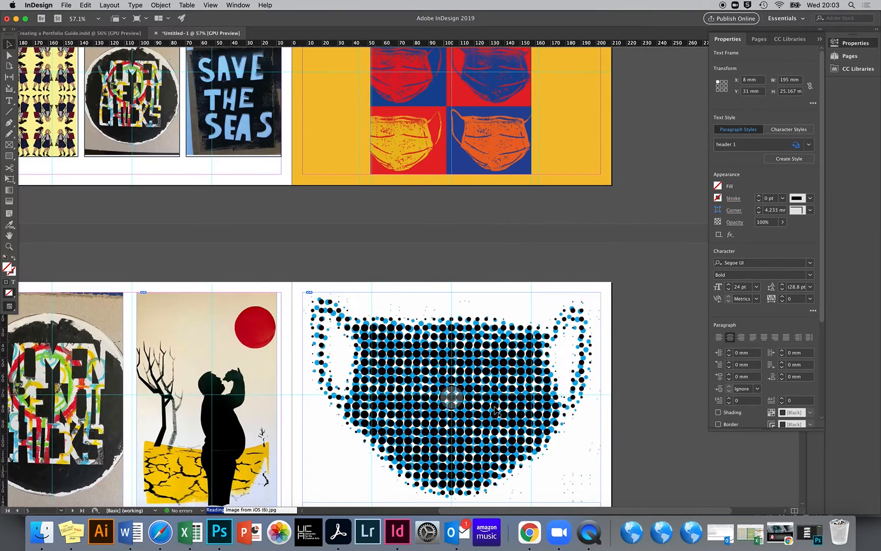
scroll(494, 411, "down", 7)
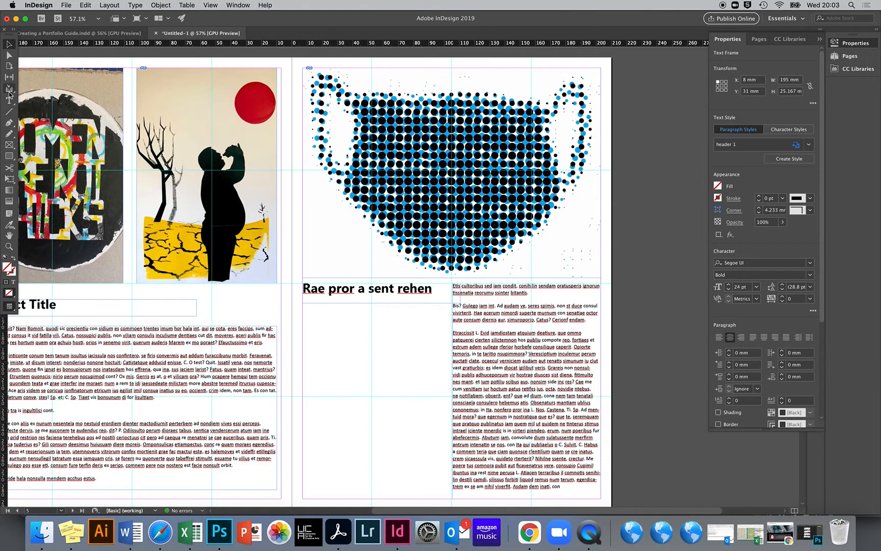
left_click(9, 111)
left_click_drag(301, 280, 601, 279)
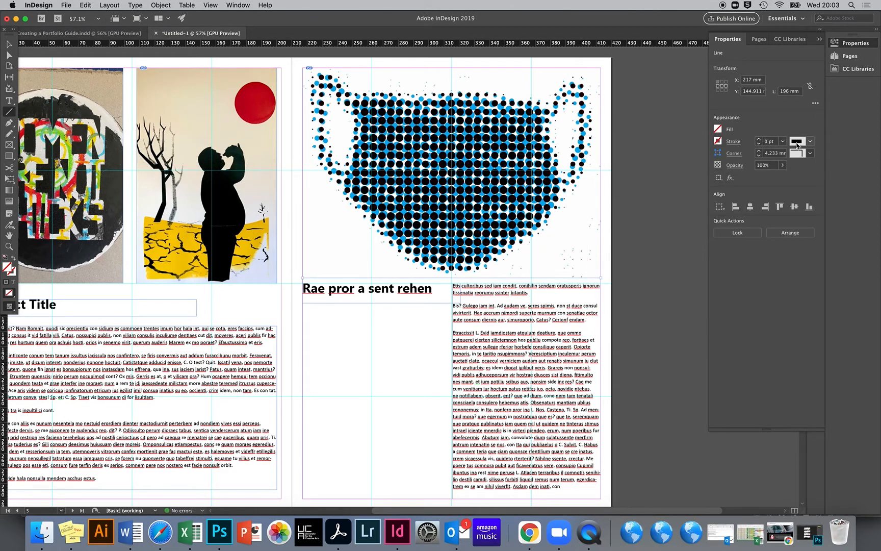
Increase the line's stroke weight to 5 pt.
left_click(759, 143)
left_click(759, 144)
left_click(758, 143)
left_click(758, 144)
left_click(757, 144)
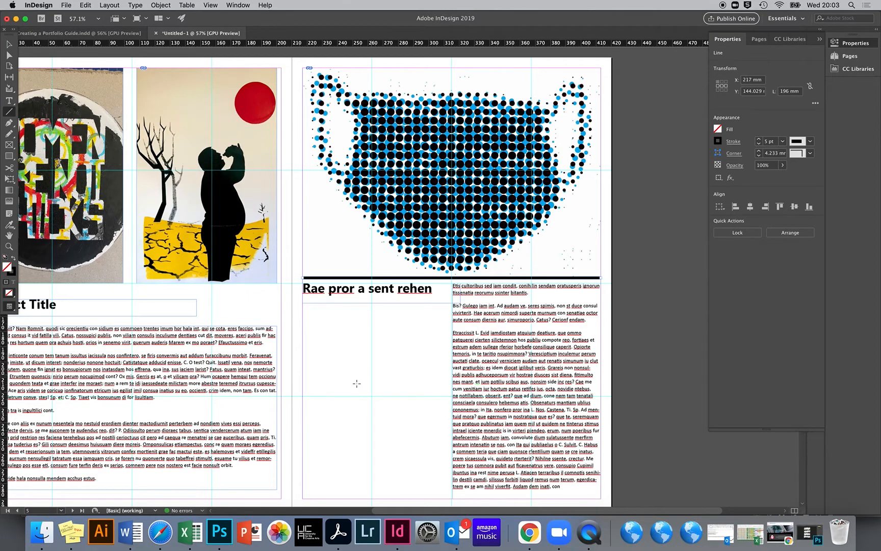
Switch to Preview screen mode with W and scroll through the spreads to review them.
scroll(354, 383, "down", 5)
scroll(354, 385, "up", 7)
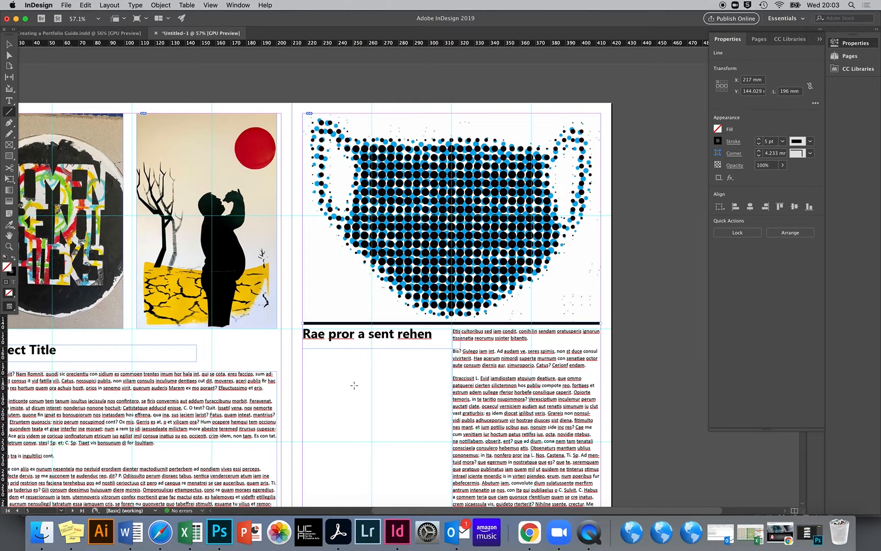
key("w")
scroll(206, 438, "down", 10)
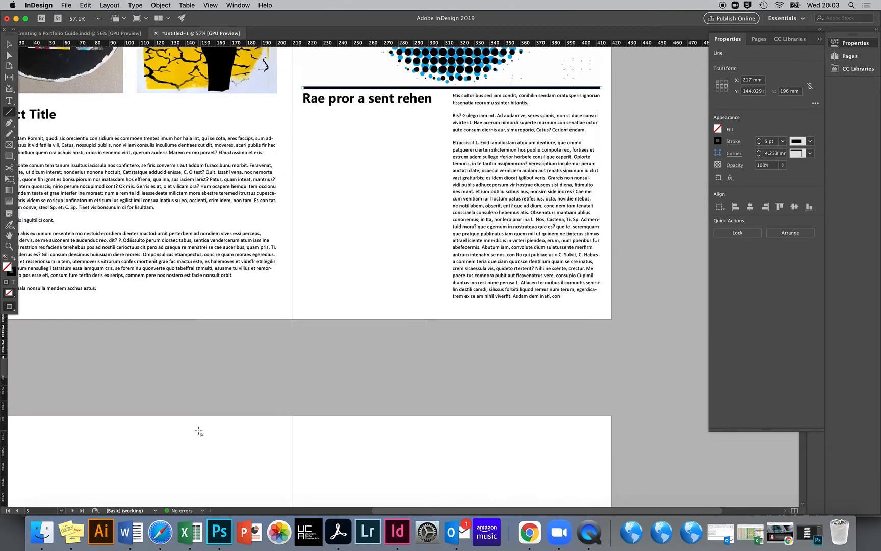
scroll(198, 432, "up", 8)
scroll(198, 431, "up", 15)
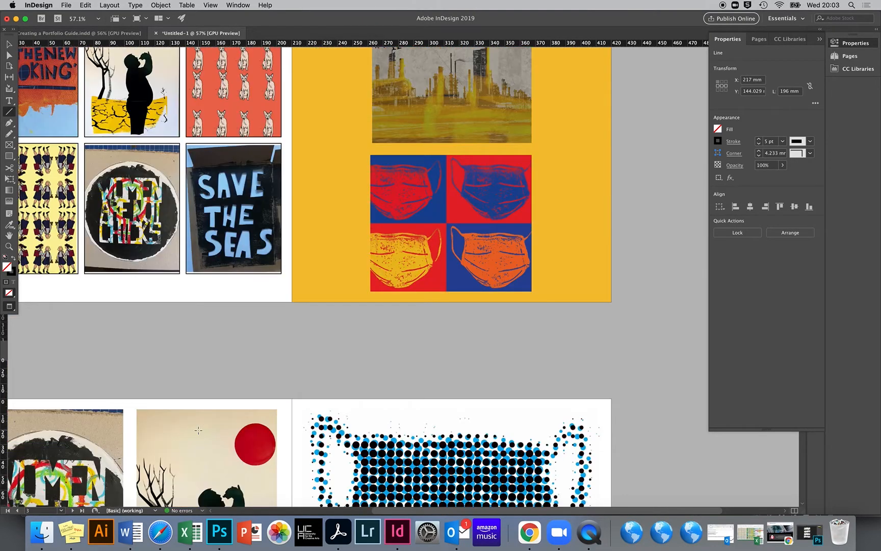
scroll(198, 430, "down", 20)
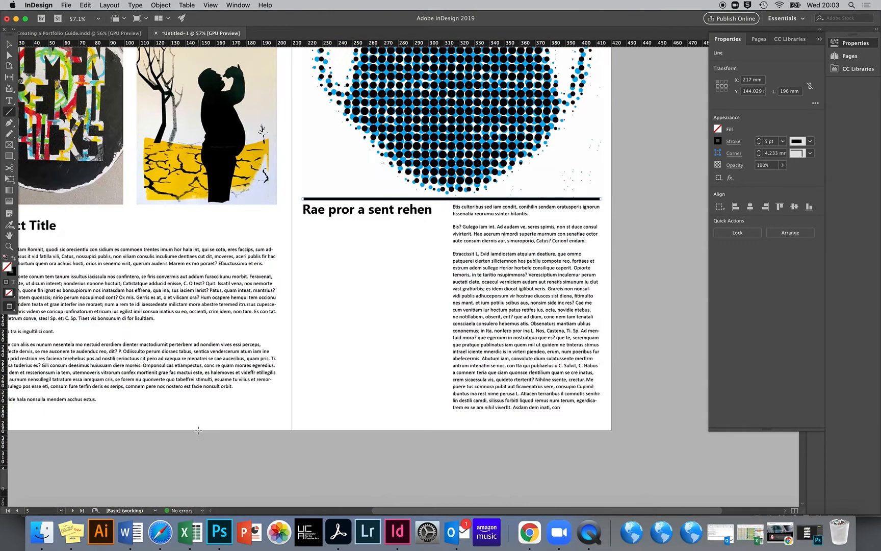
scroll(199, 430, "up", 5)
scroll(198, 430, "up", 12)
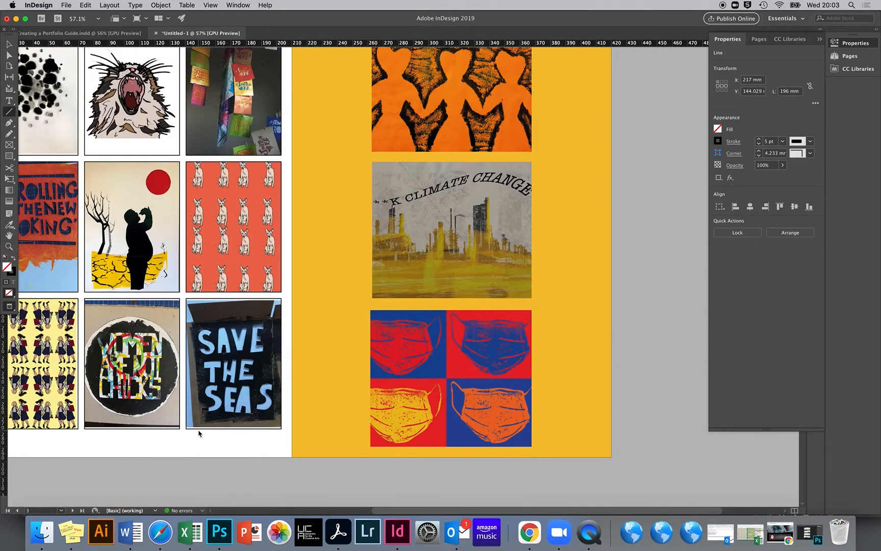
scroll(198, 433, "down", 15)
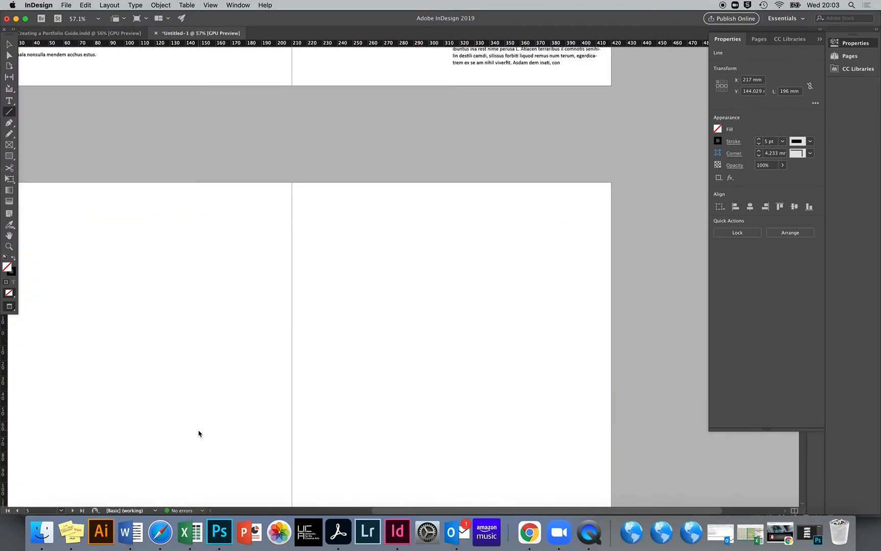
scroll(199, 432, "up", 6)
scroll(198, 433, "down", 10)
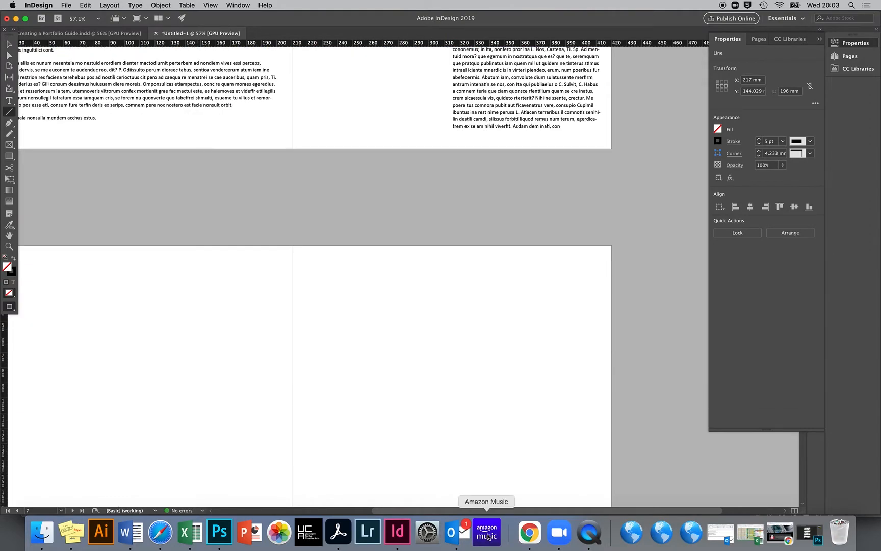
left_click_drag(490, 511, 420, 510)
scroll(418, 426, "up", 10)
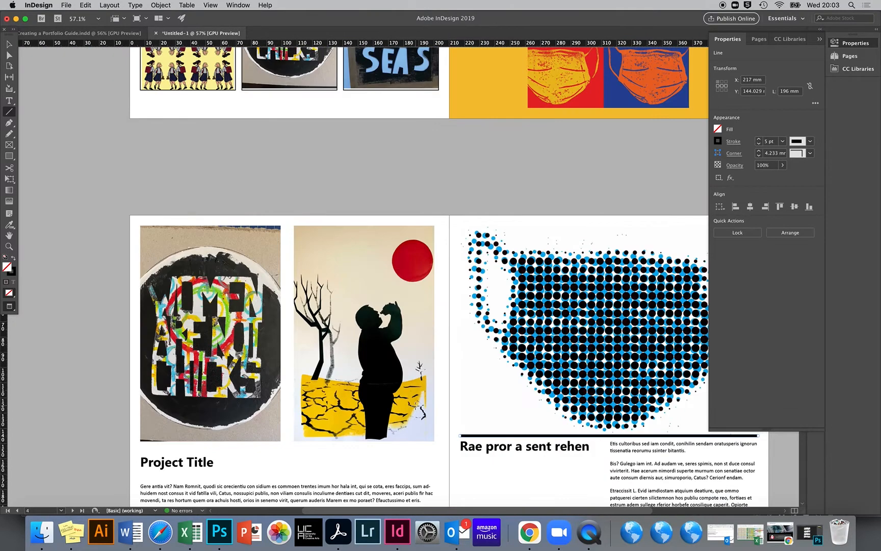
scroll(426, 408, "down", 5)
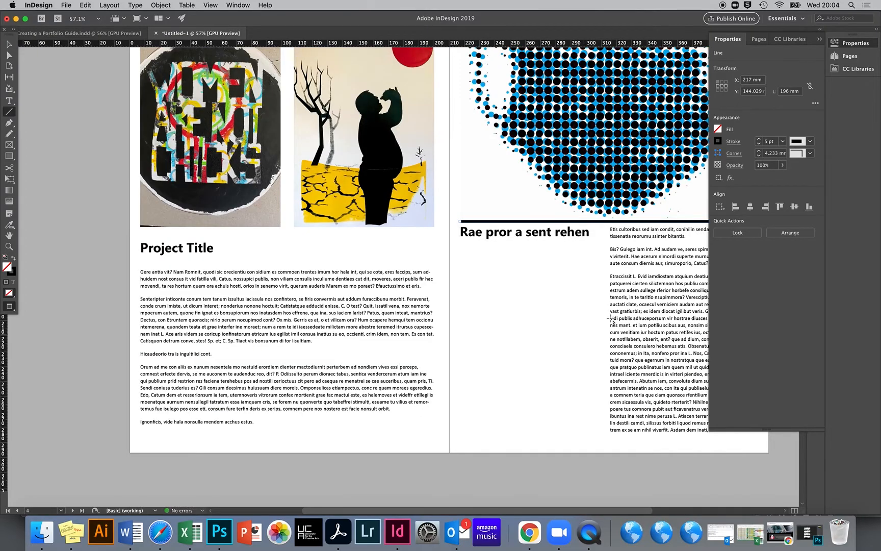
scroll(451, 278, "up", 15)
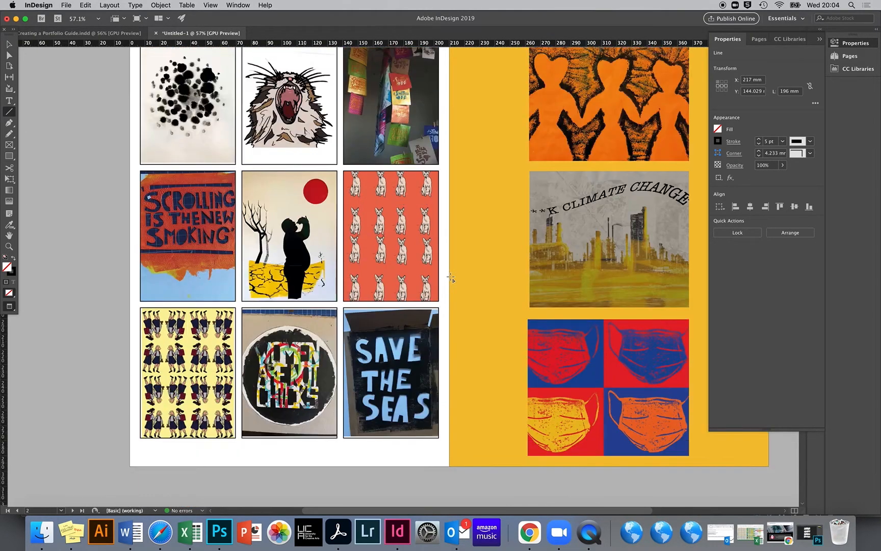
scroll(451, 278, "down", 15)
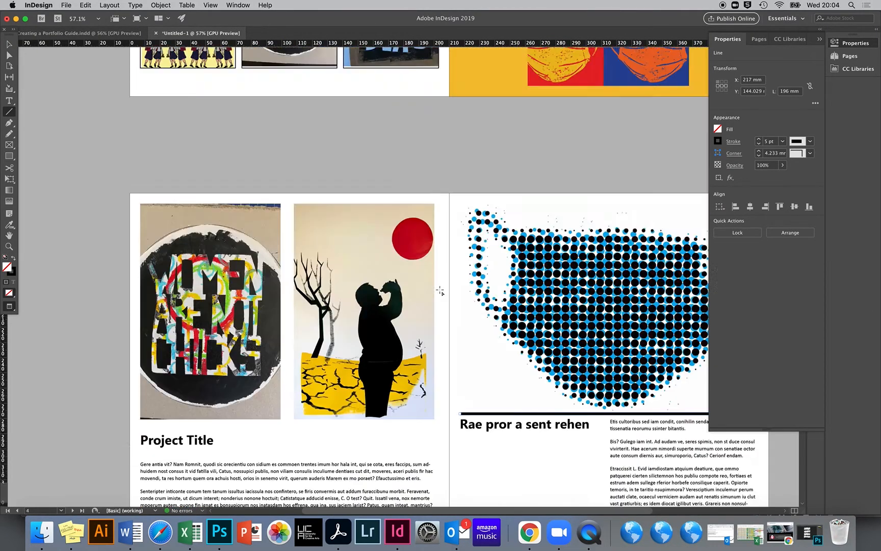
scroll(460, 263, "up", 12)
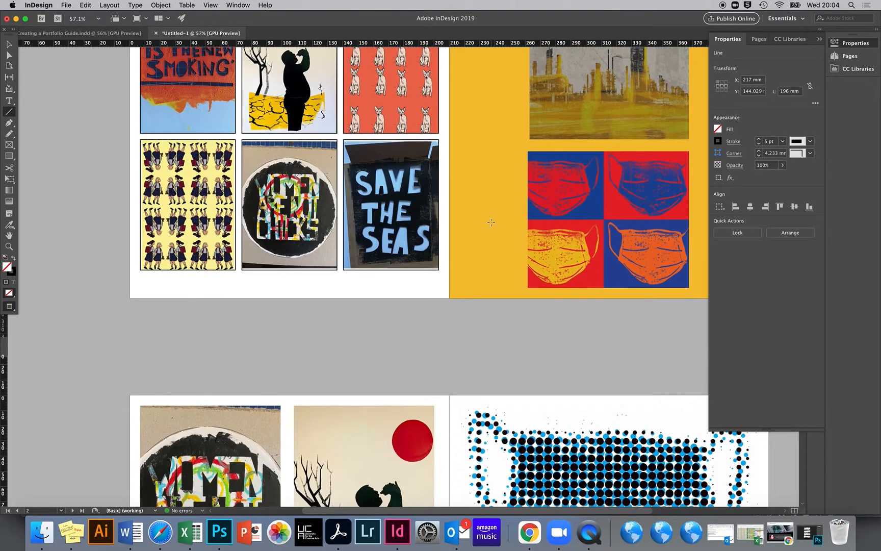
scroll(372, 368, "down", 10)
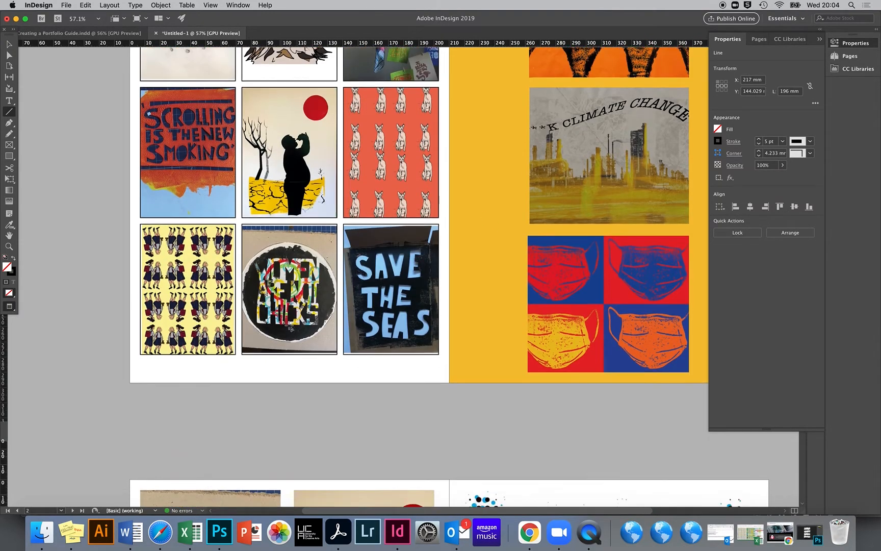
scroll(323, 355, "up", 9)
scroll(322, 355, "up", 4)
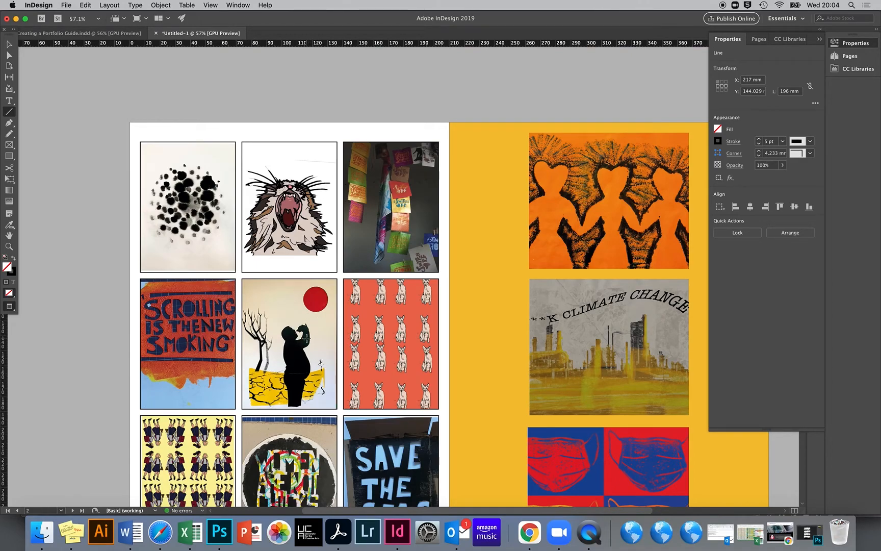
scroll(306, 337, "up", 1)
scroll(323, 306, "down", 2)
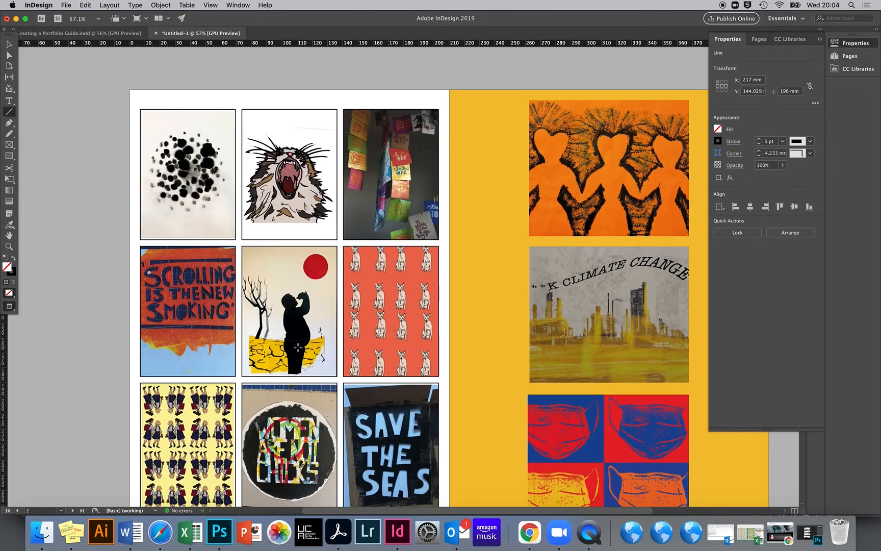
scroll(298, 347, "down", 5)
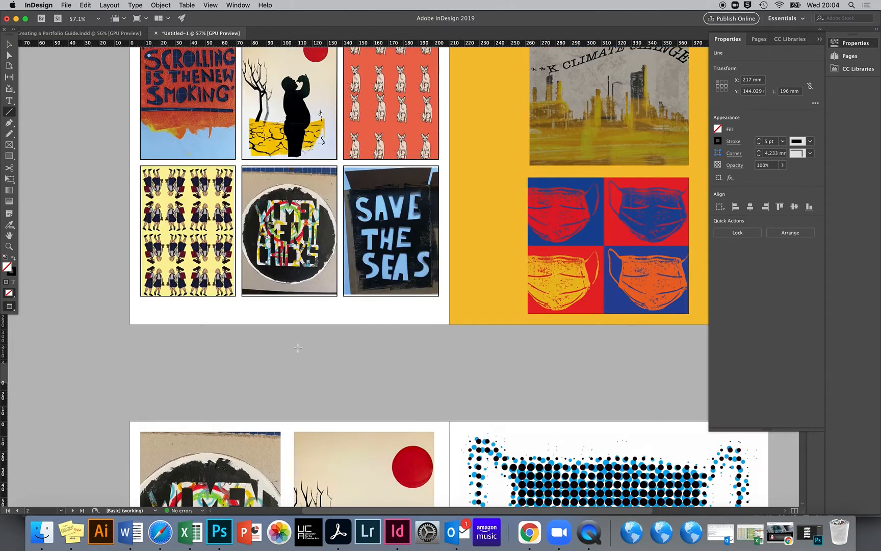
scroll(298, 347, "down", 10)
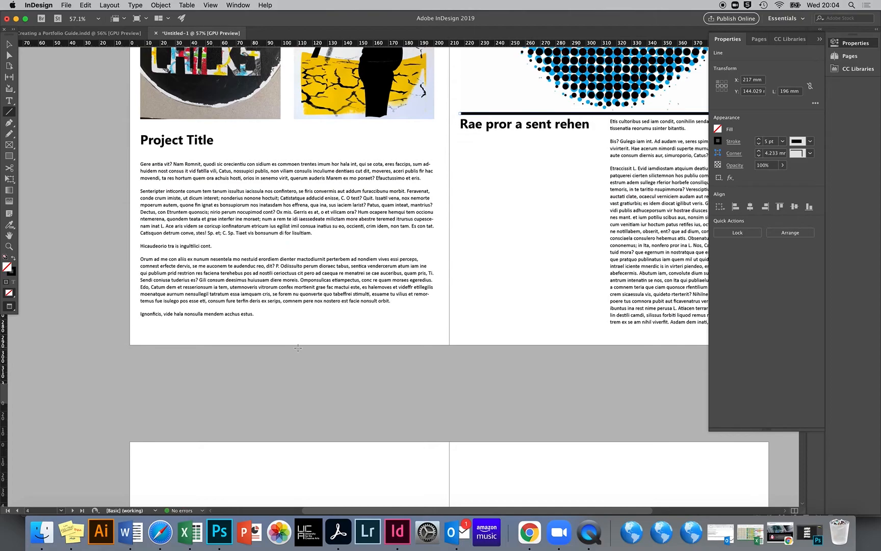
scroll(299, 350, "up", 1)
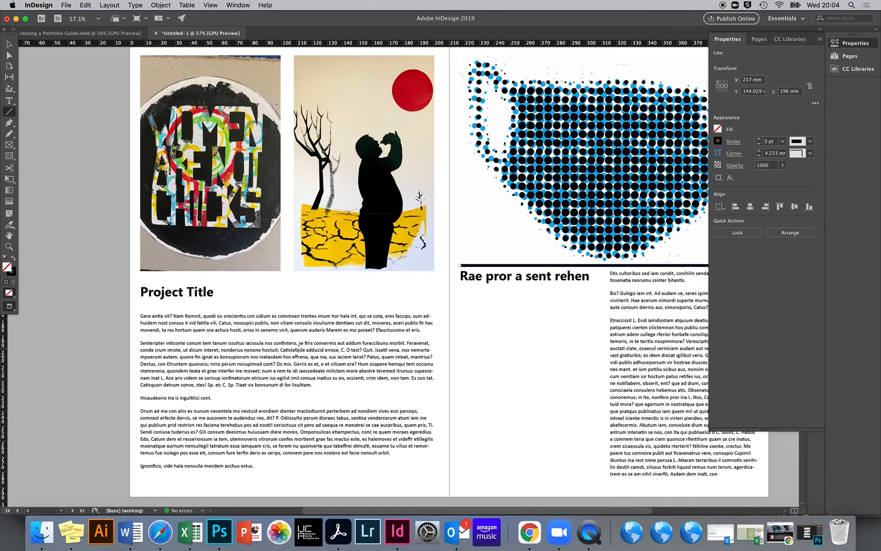
scroll(299, 344, "down", 5)
scroll(293, 359, "up", 6)
scroll(293, 358, "up", 15)
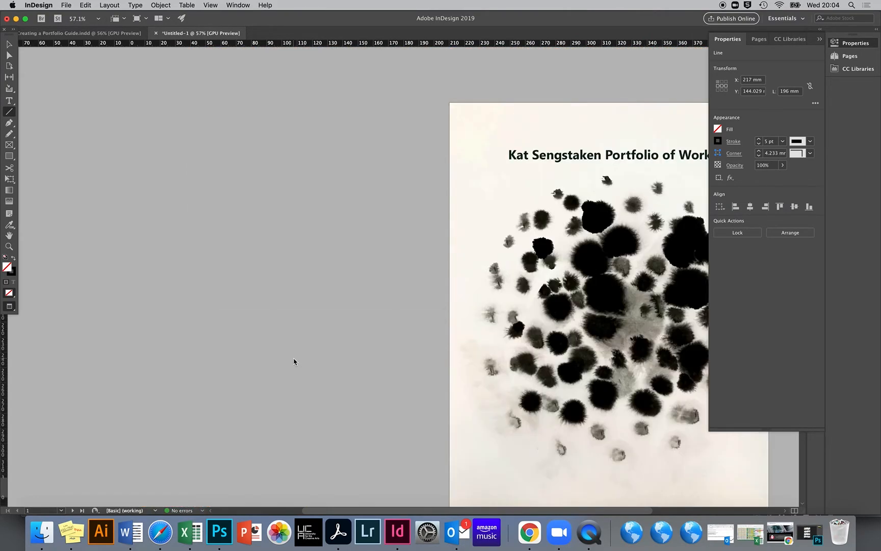
scroll(294, 362, "down", 3)
scroll(293, 359, "down", 5)
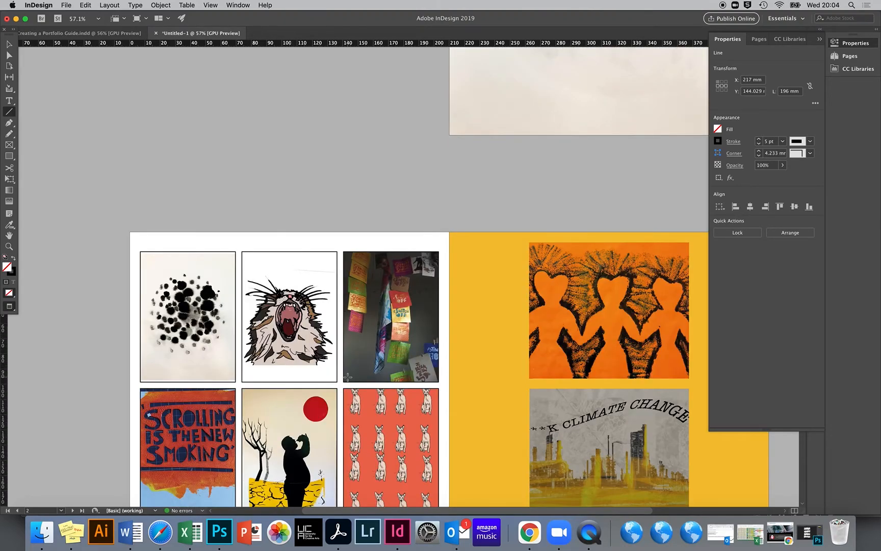
scroll(347, 376, "down", 20)
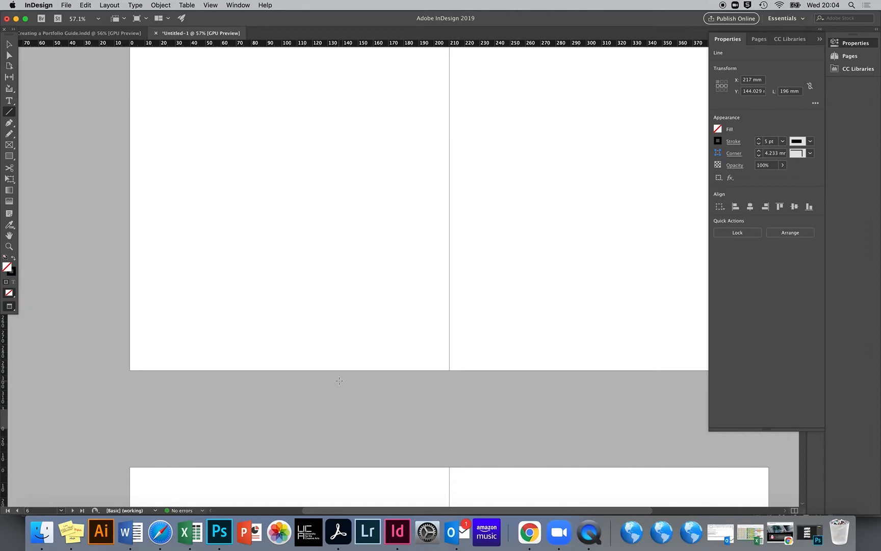
scroll(322, 359, "up", 12)
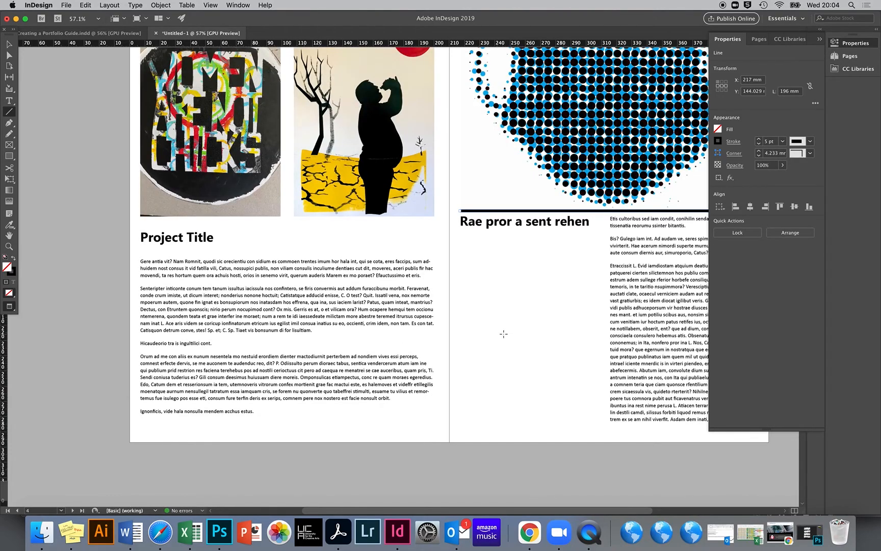
scroll(504, 334, "up", 15)
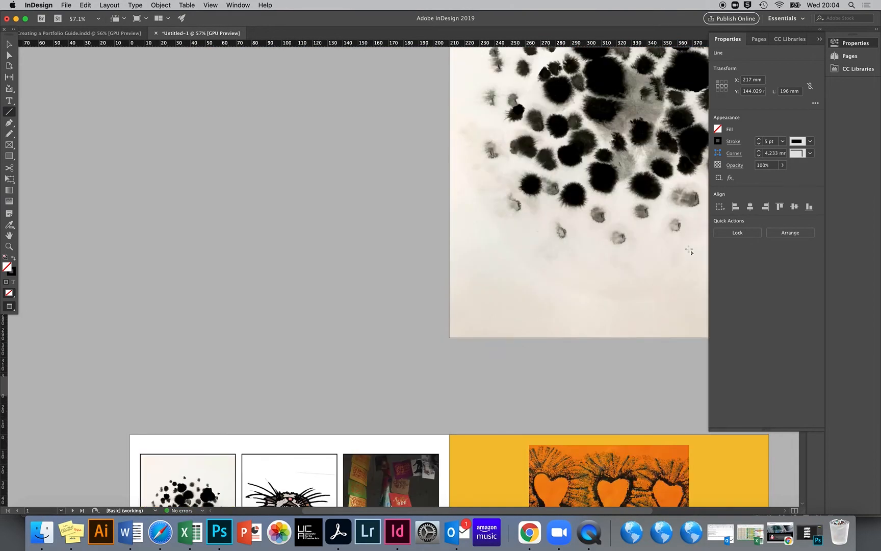
Delete the blank pages 6 to 10 in the Pages panel.
left_click(850, 55)
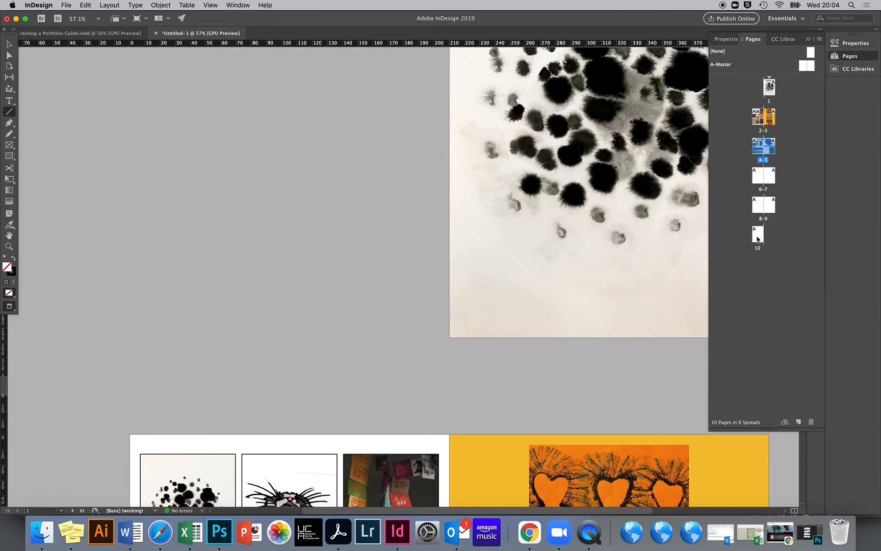
left_click(757, 237)
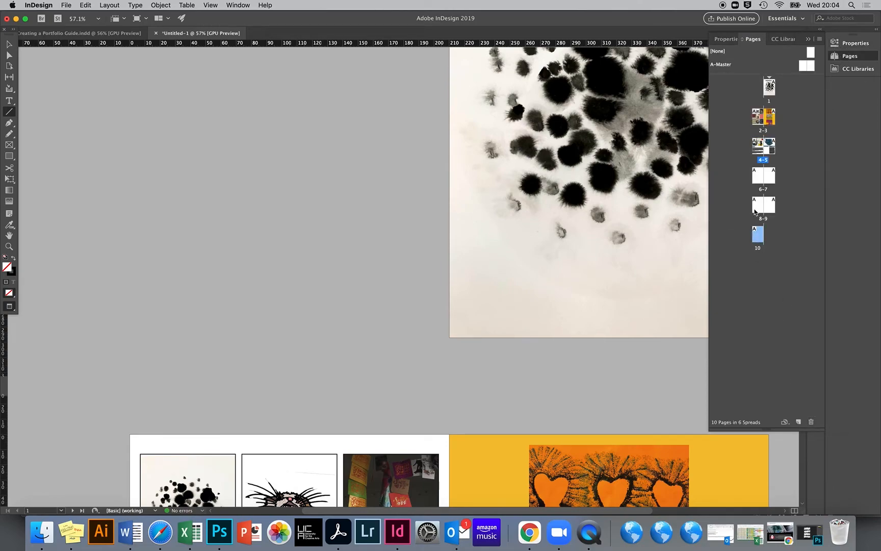
left_click(810, 421)
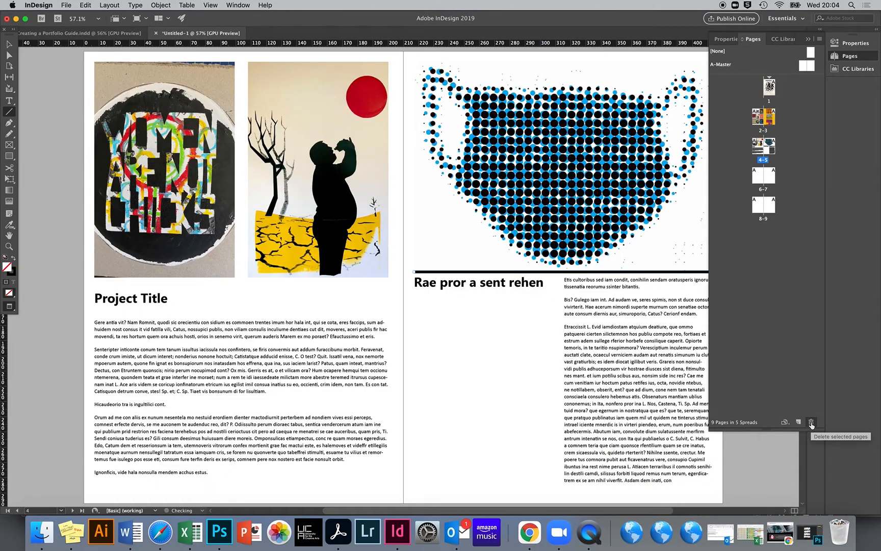
left_click(771, 207)
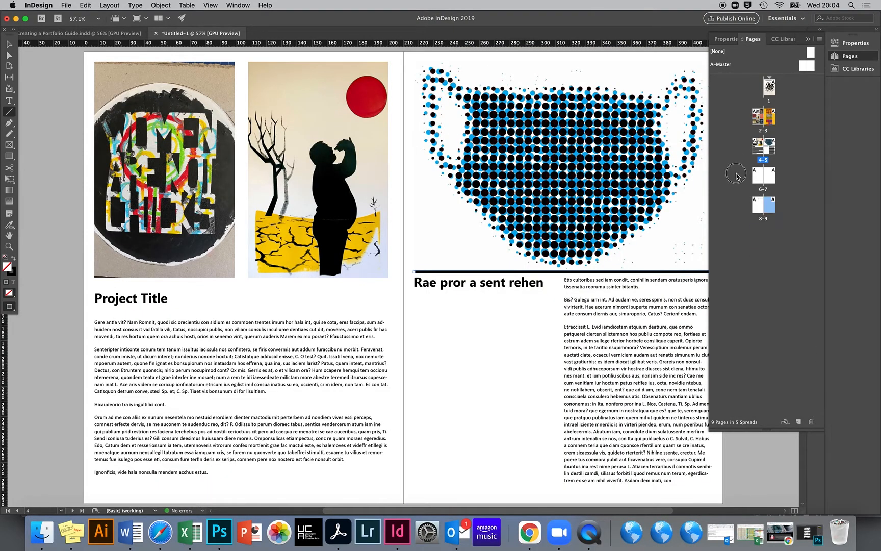
left_click(760, 182, "shift")
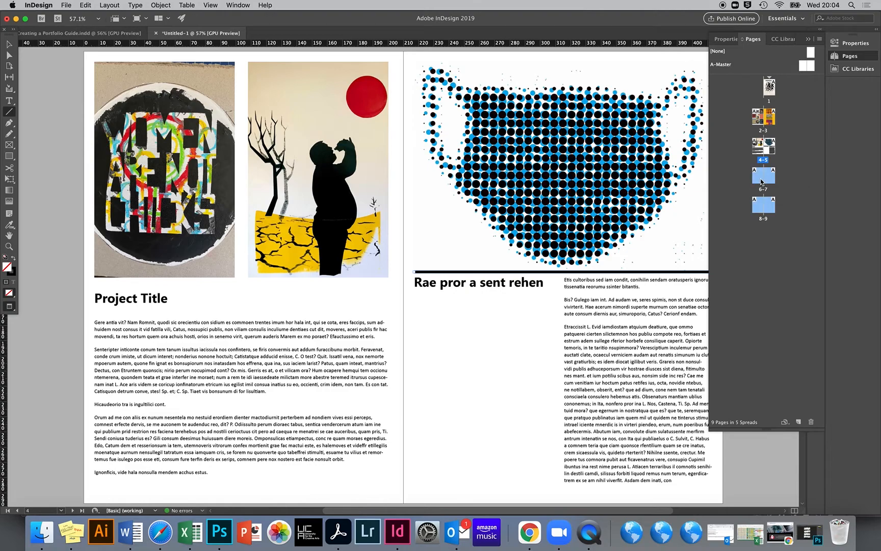
left_click(811, 425)
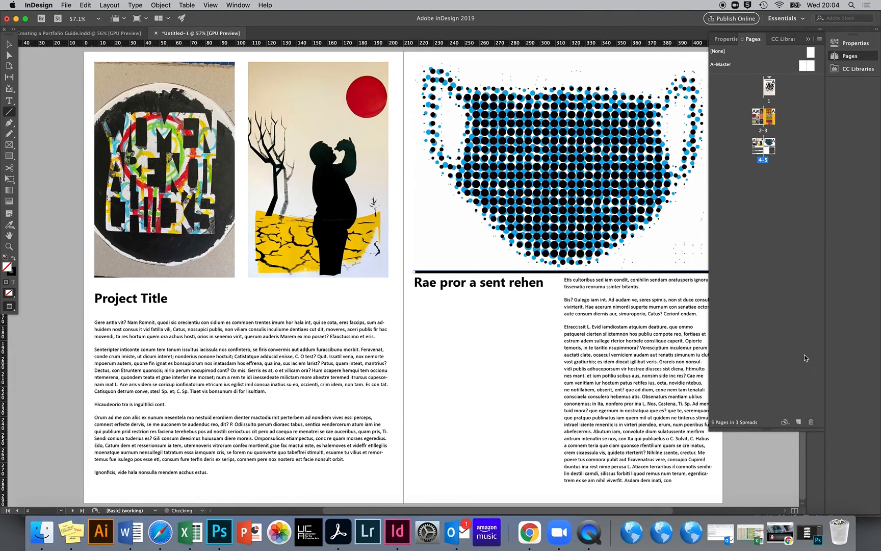
Move page 4 between pages 2 and 3, review the spreads, and bring up the File menu.
left_click(757, 145)
left_click_drag(756, 144, 763, 112)
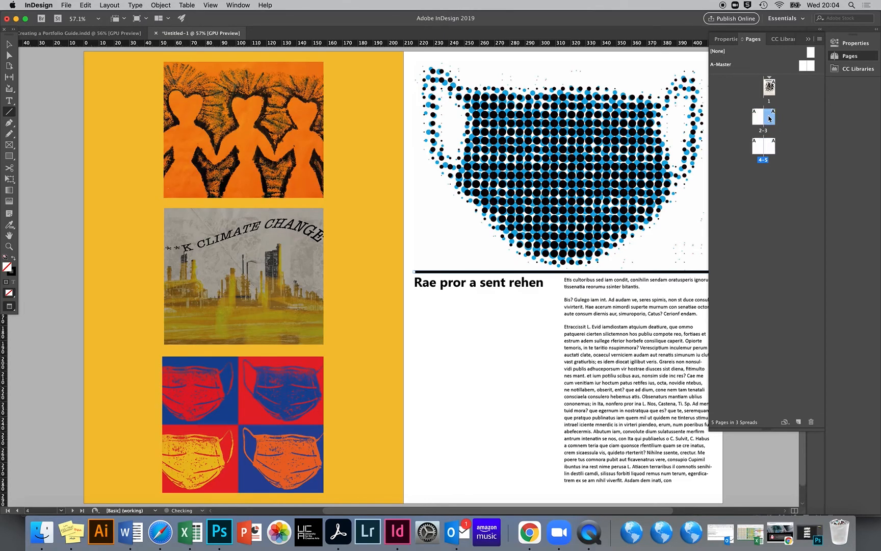
scroll(422, 243, "up", 15)
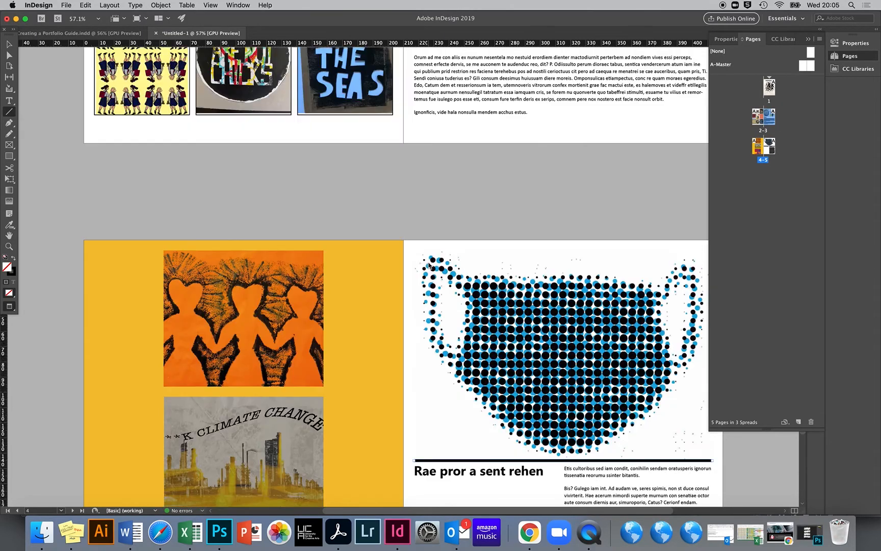
scroll(429, 265, "down", 10)
scroll(429, 265, "up", 12)
scroll(429, 266, "down", 7)
scroll(429, 265, "down", 5)
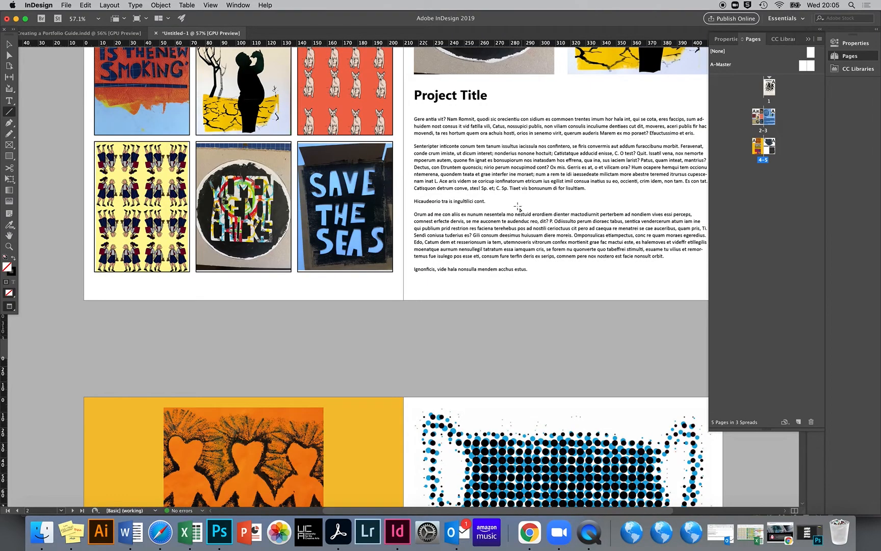
scroll(562, 164, "up", 6)
scroll(412, 201, "up", 15)
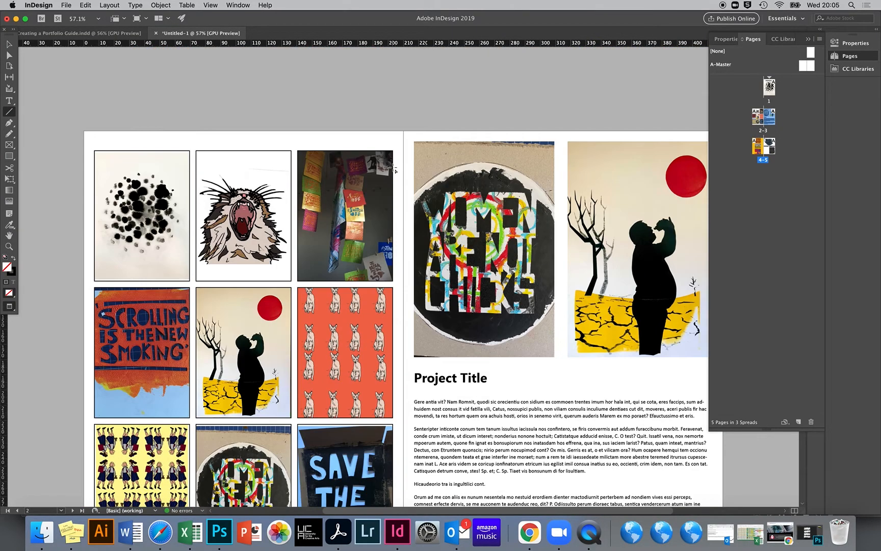
scroll(412, 201, "down", 20)
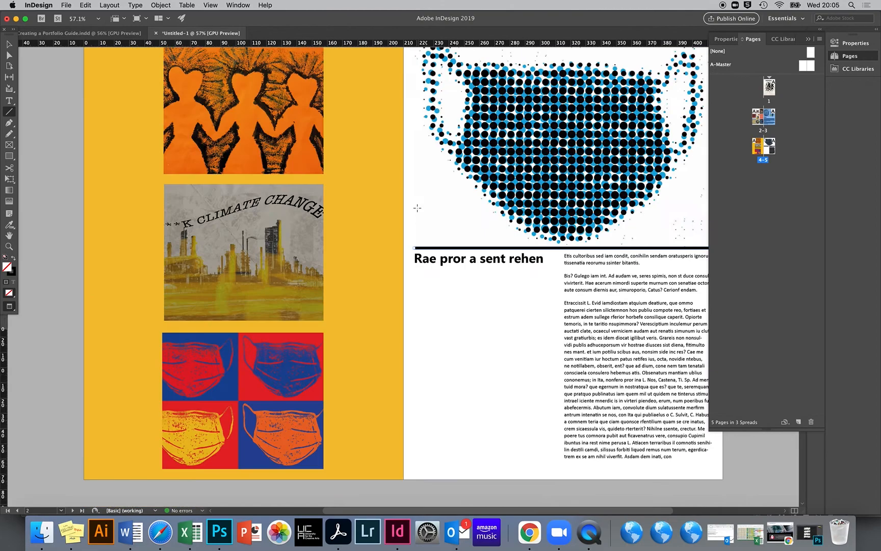
left_click(65, 5)
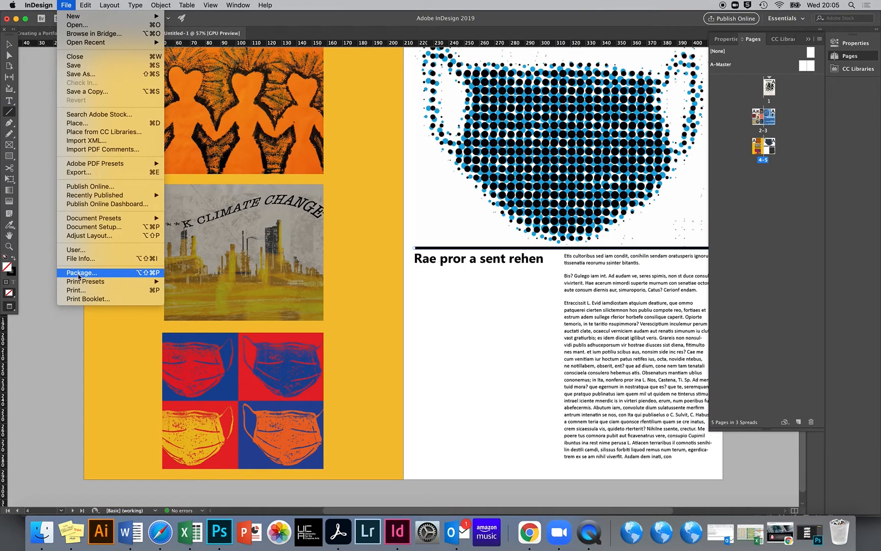
Start packaging the document and save it as Portolio.indd.
left_click(78, 274)
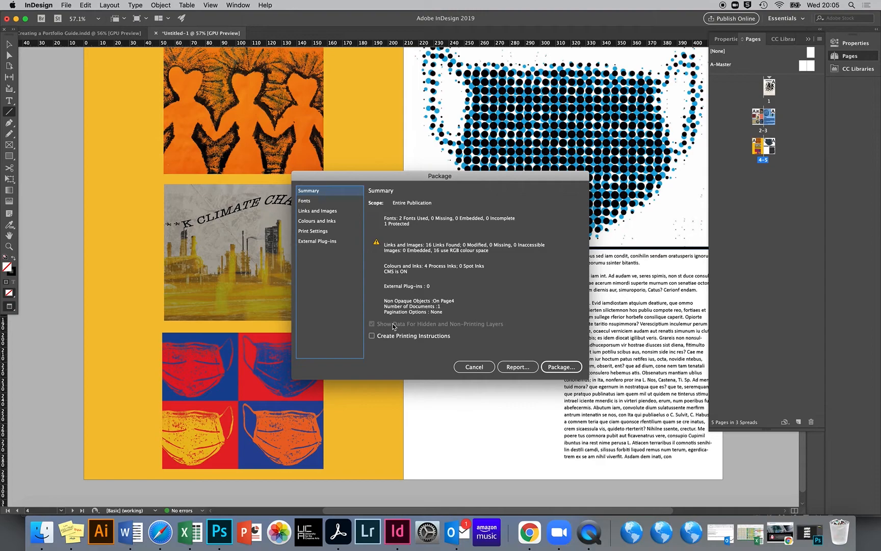
left_click(561, 366)
left_click(506, 293)
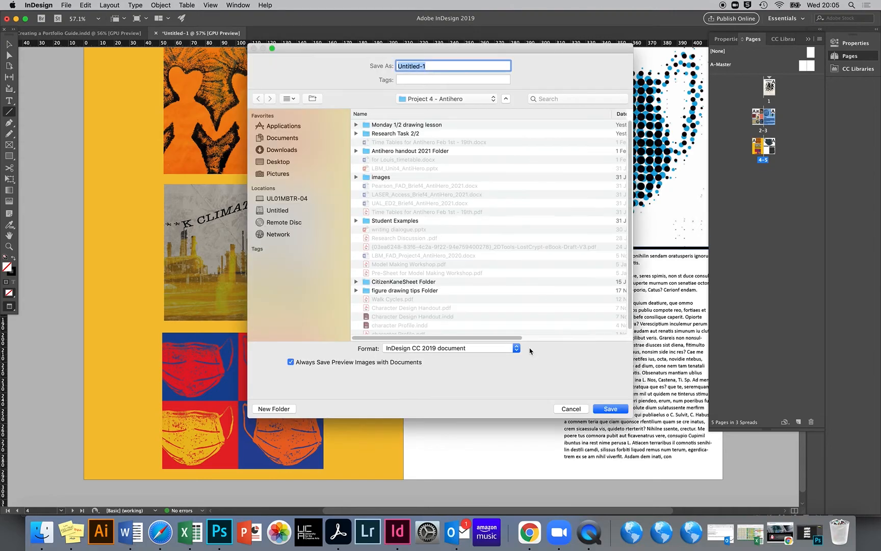
type("Po")
key("Return")
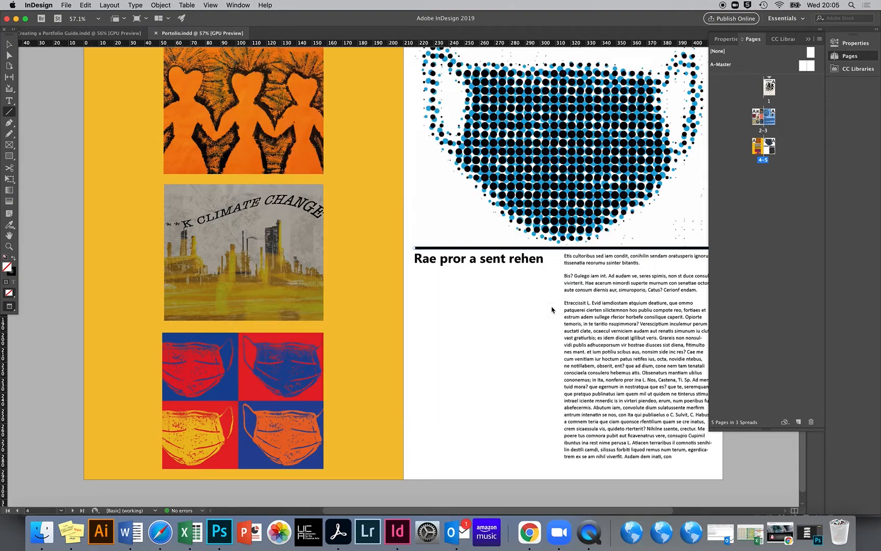
key("alt+shift+super+p")
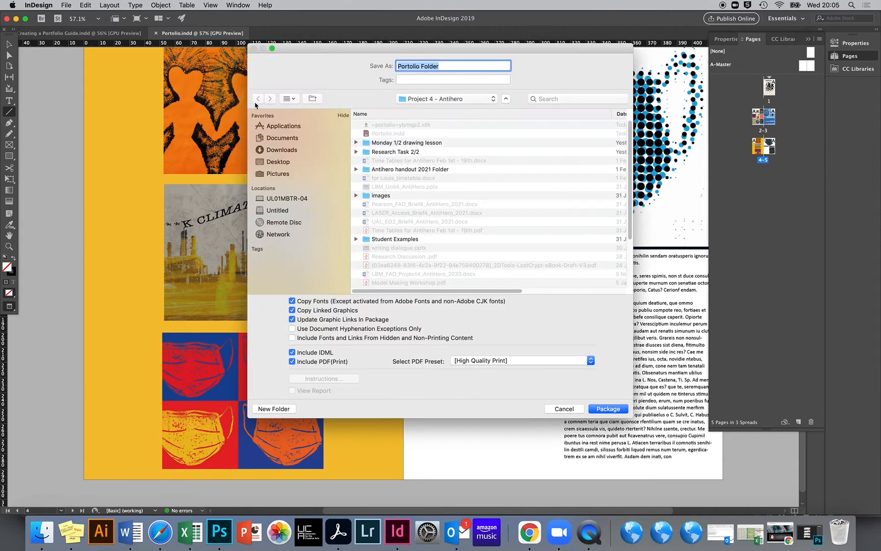
Package to the Desktop with fonts, links, IDML and PDF, accepting the warnings.
left_click(280, 162)
left_click(610, 409)
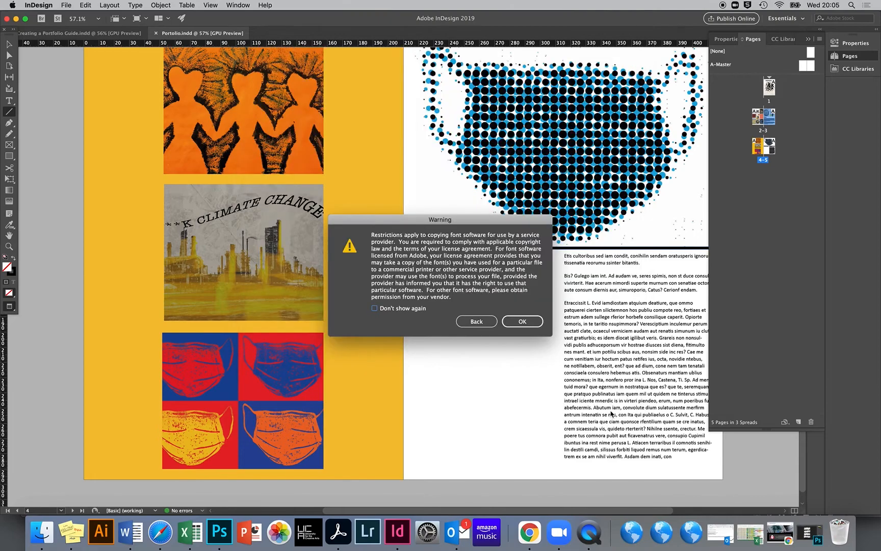
left_click(520, 322)
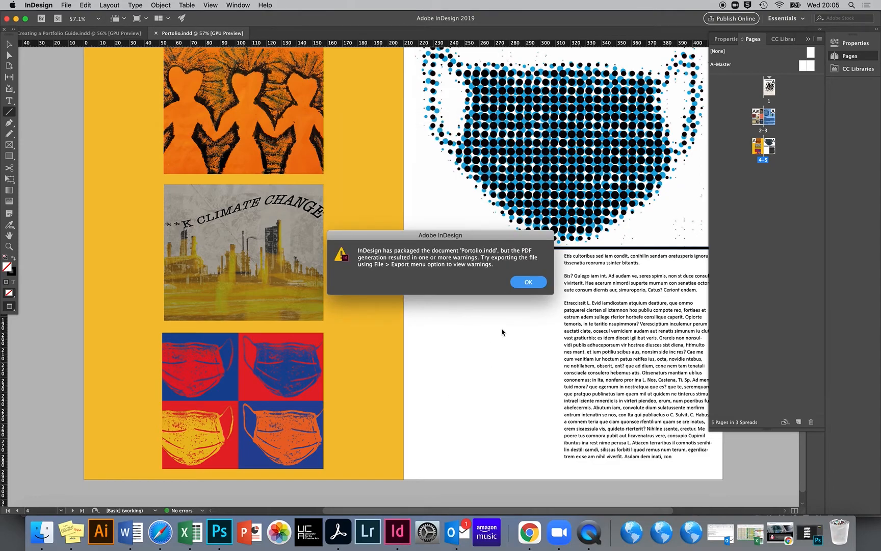
left_click(527, 282)
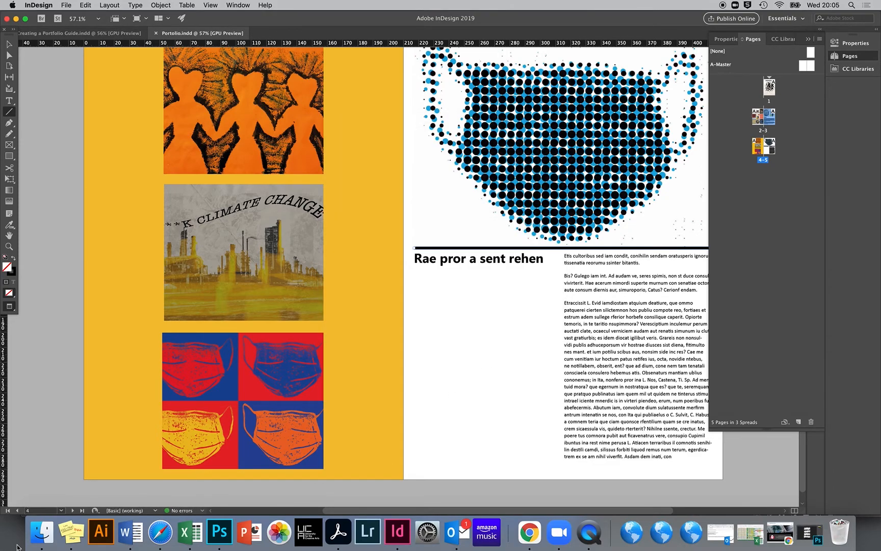
Open Portolio Folder on the Desktop in Finder and select Portolio.pdf.
left_click(44, 536)
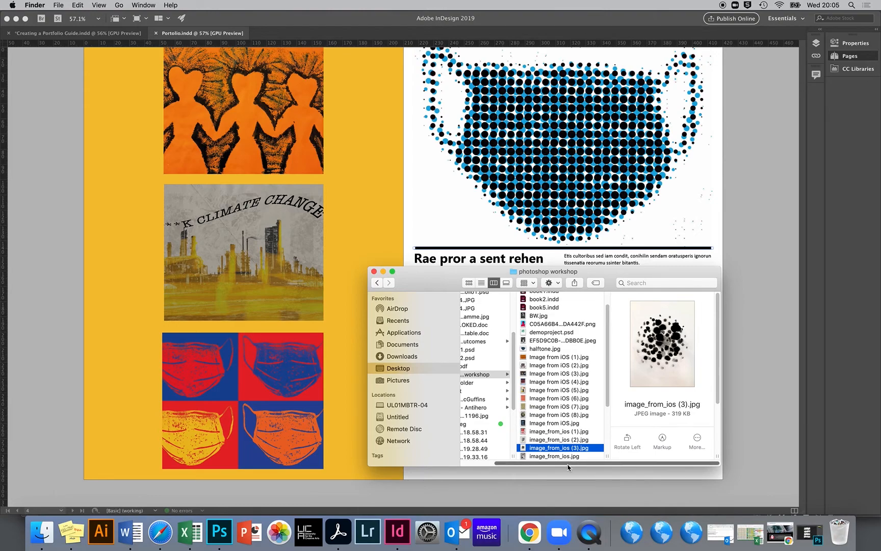
left_click_drag(569, 465, 531, 464)
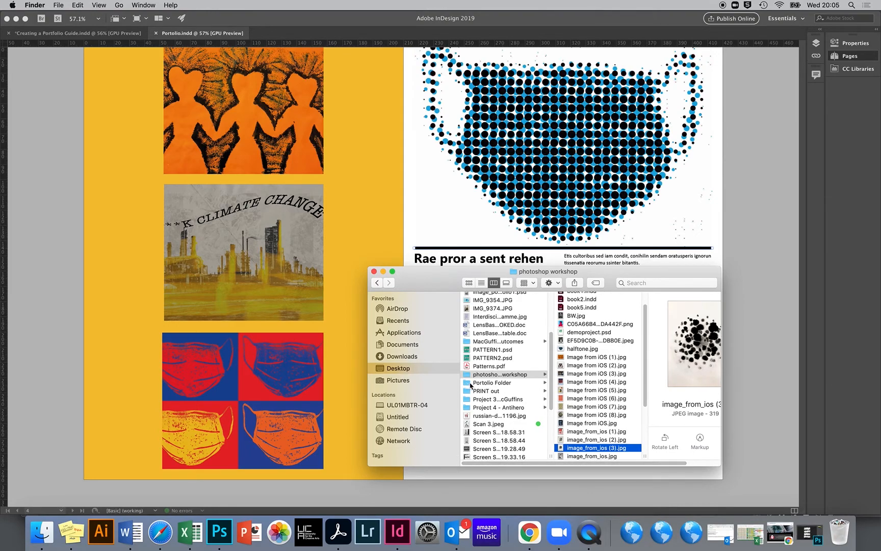
scroll(476, 393, "down", 4)
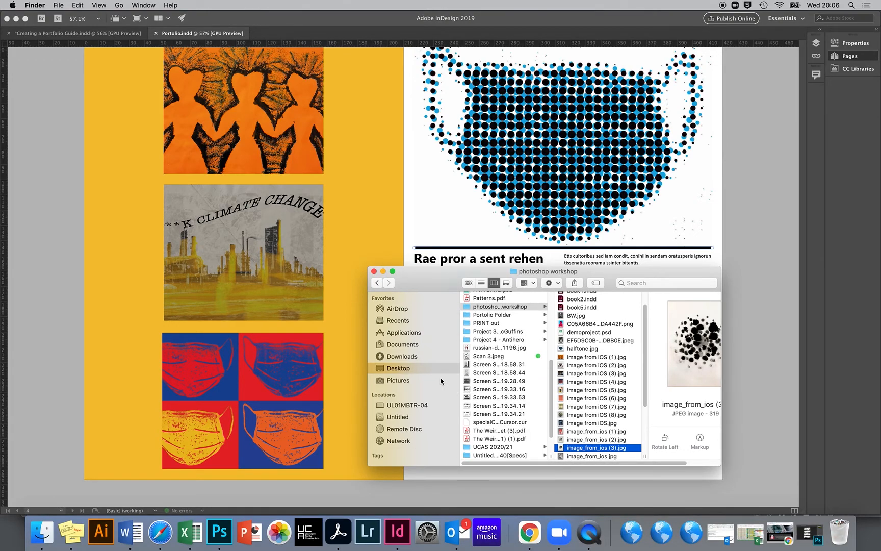
scroll(500, 340, "up", 1)
left_click(493, 319)
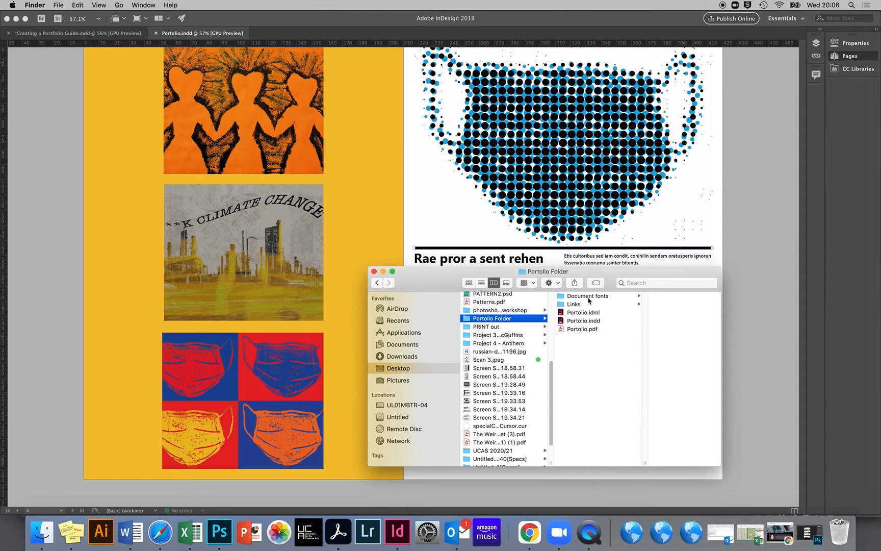
left_click(580, 329)
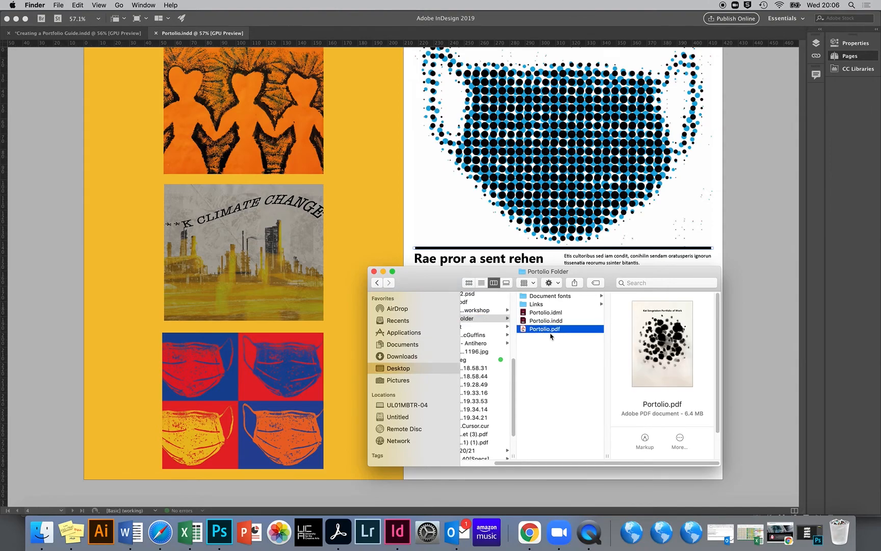
Open Portolio.pdf in Acrobat, scroll through all five pages, and move the viewer aside.
double_click(535, 330)
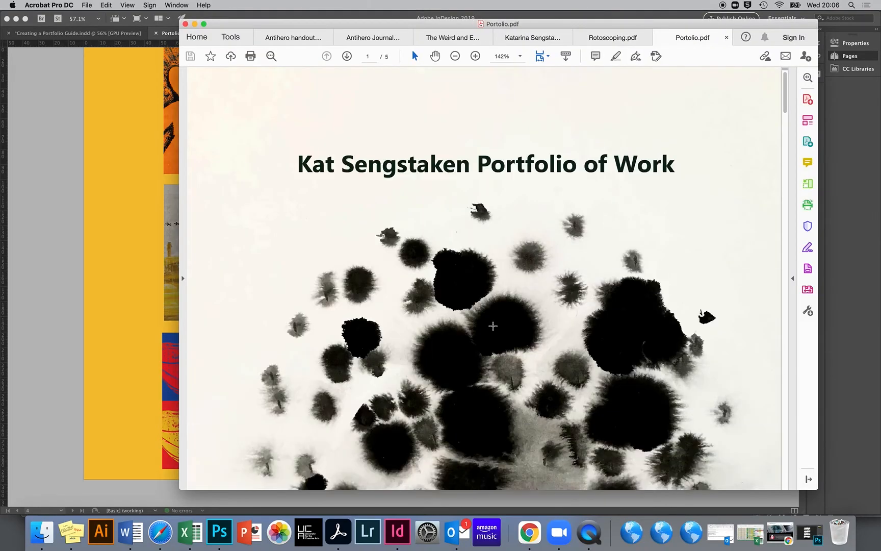
scroll(493, 325, "down", 15)
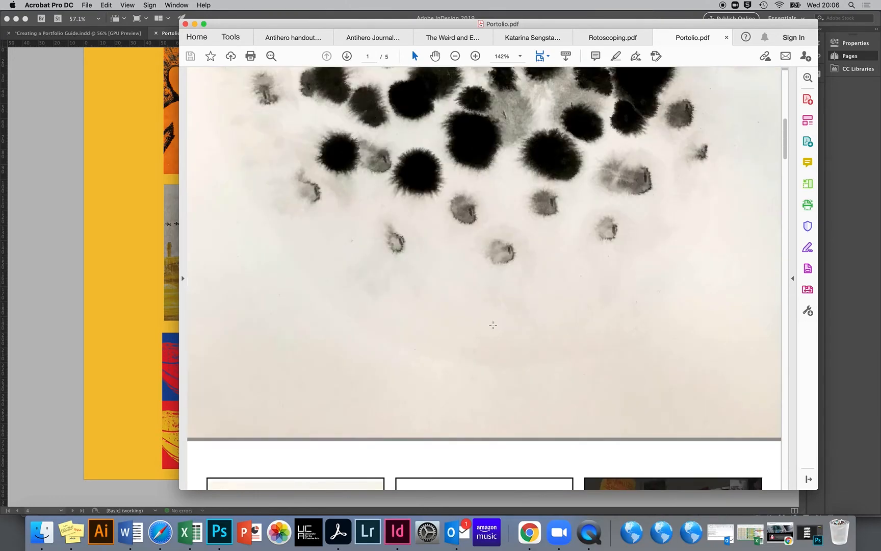
scroll(493, 328, "down", 10)
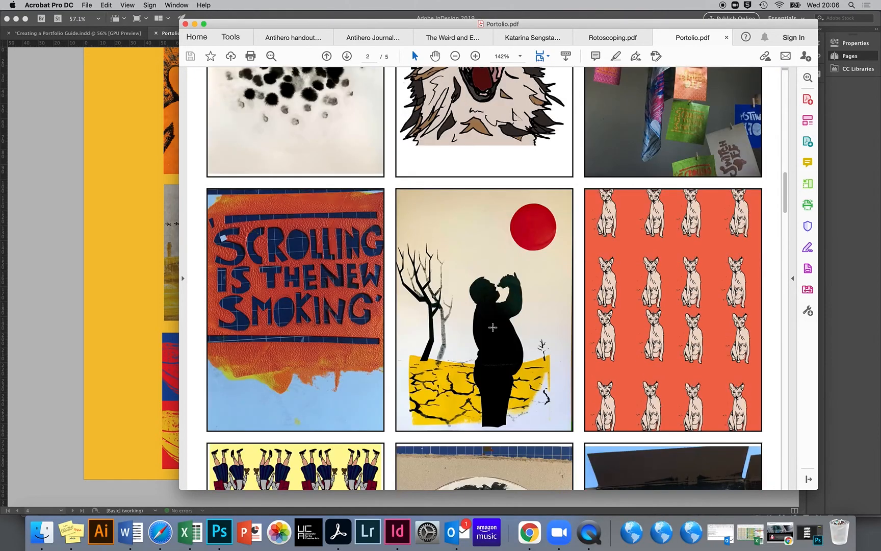
scroll(492, 328, "down", 15)
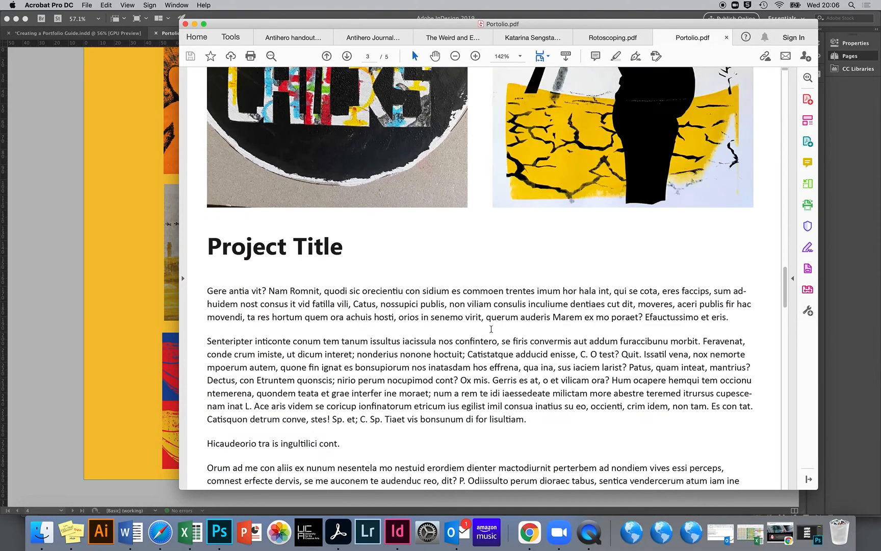
scroll(491, 328, "down", 15)
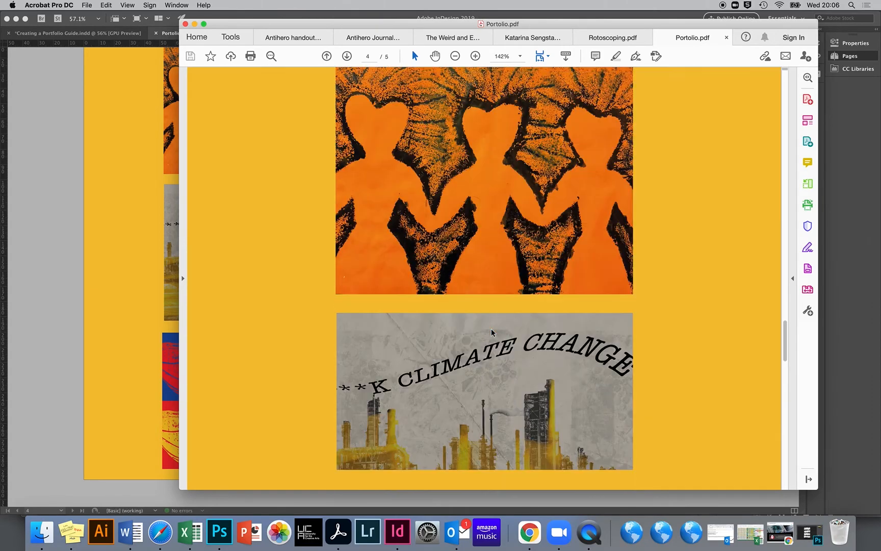
scroll(491, 331, "down", 15)
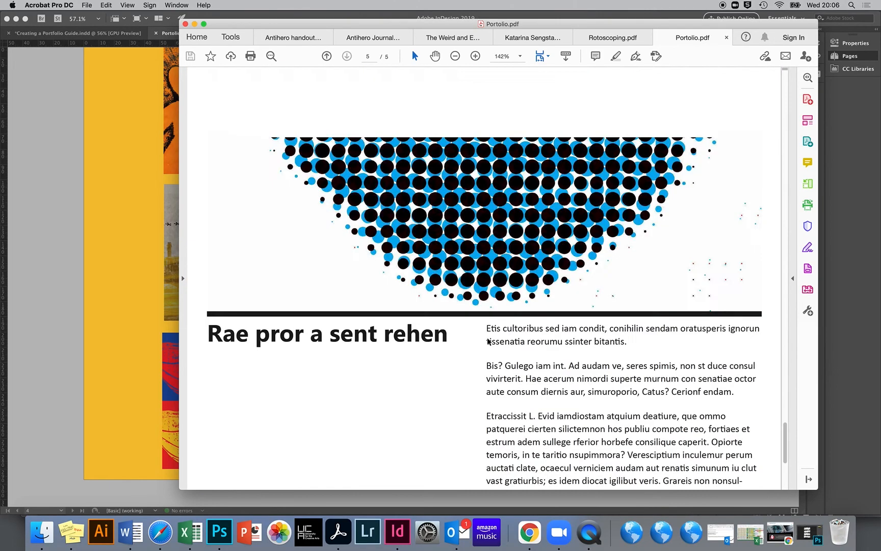
scroll(487, 337, "up", 10)
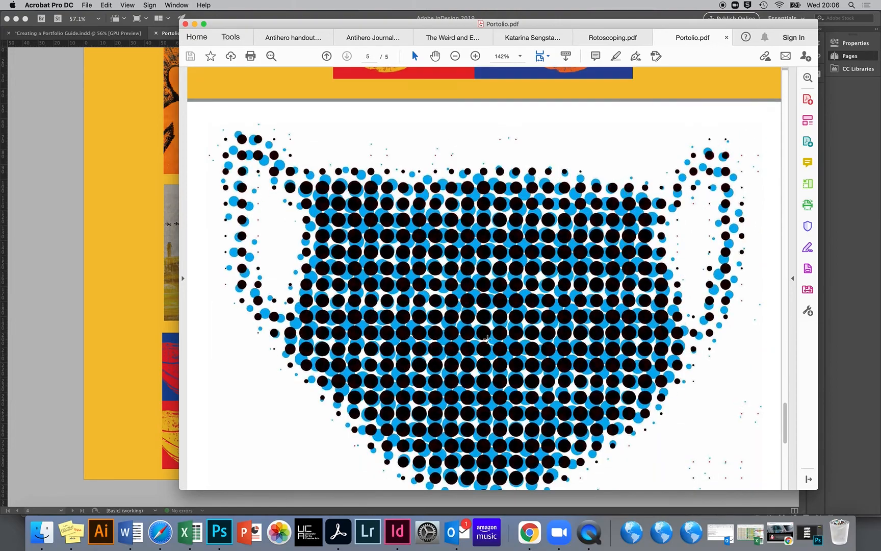
scroll(487, 338, "down", 2)
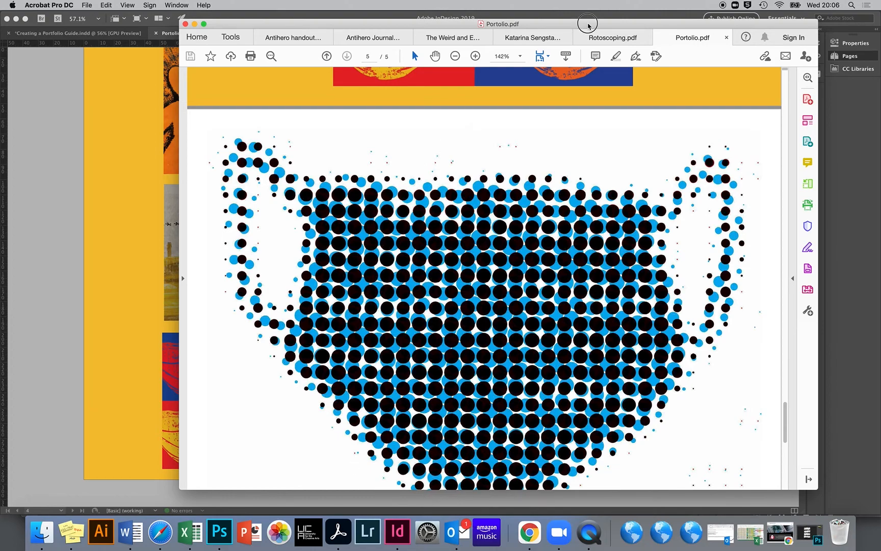
left_click_drag(587, 23, 637, 502)
Check the packaged Links images, then confirm Document fonts holds Segoe UI Bold.ttf and AdobeFnt20.lst.
left_click(579, 310)
left_click(576, 305)
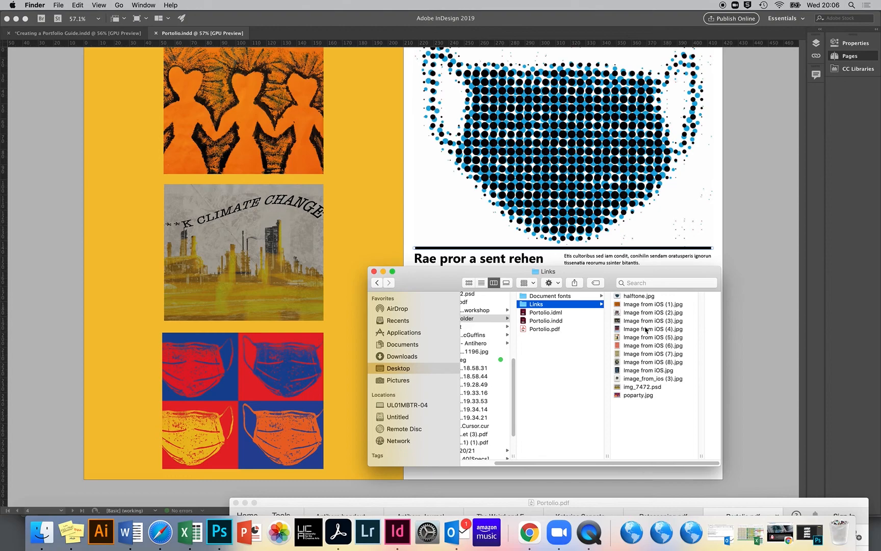
left_click(559, 298)
left_click_drag(590, 464, 558, 465)
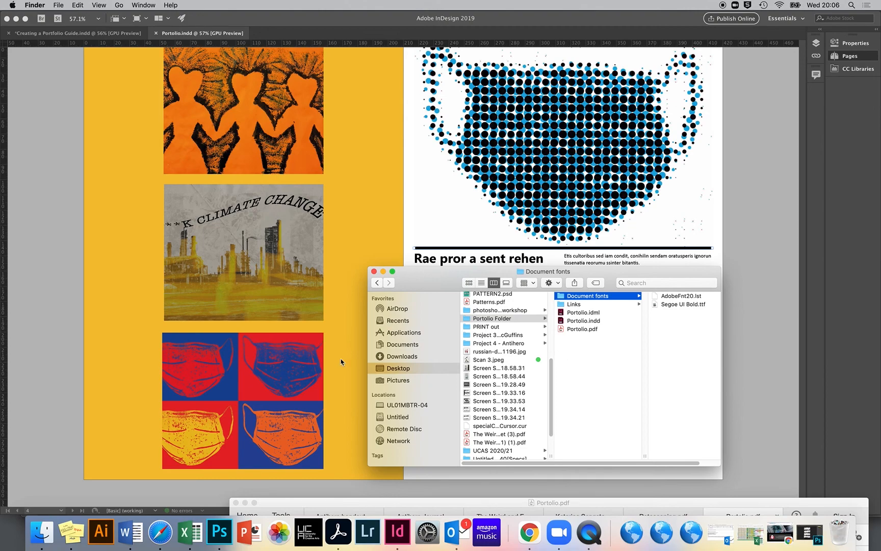
scroll(224, 366, "up", 10)
scroll(251, 373, "up", 10)
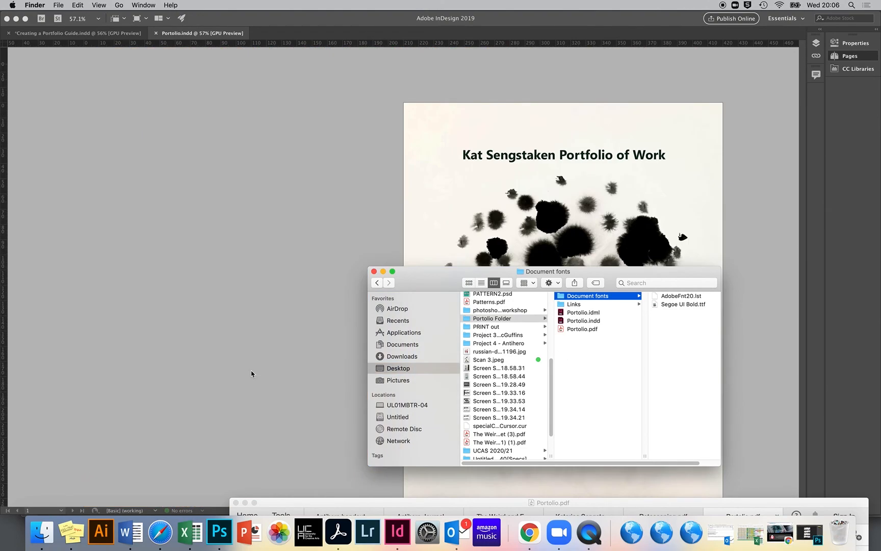
scroll(251, 374, "down", 3)
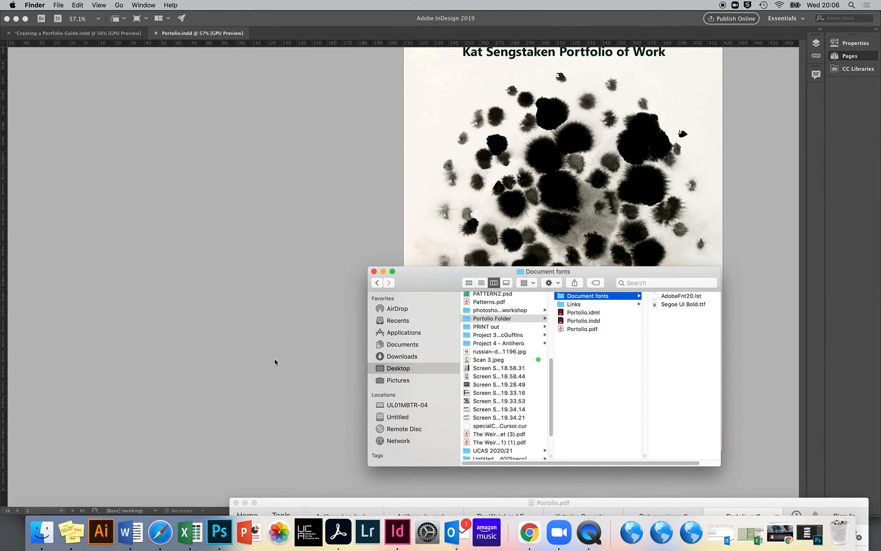